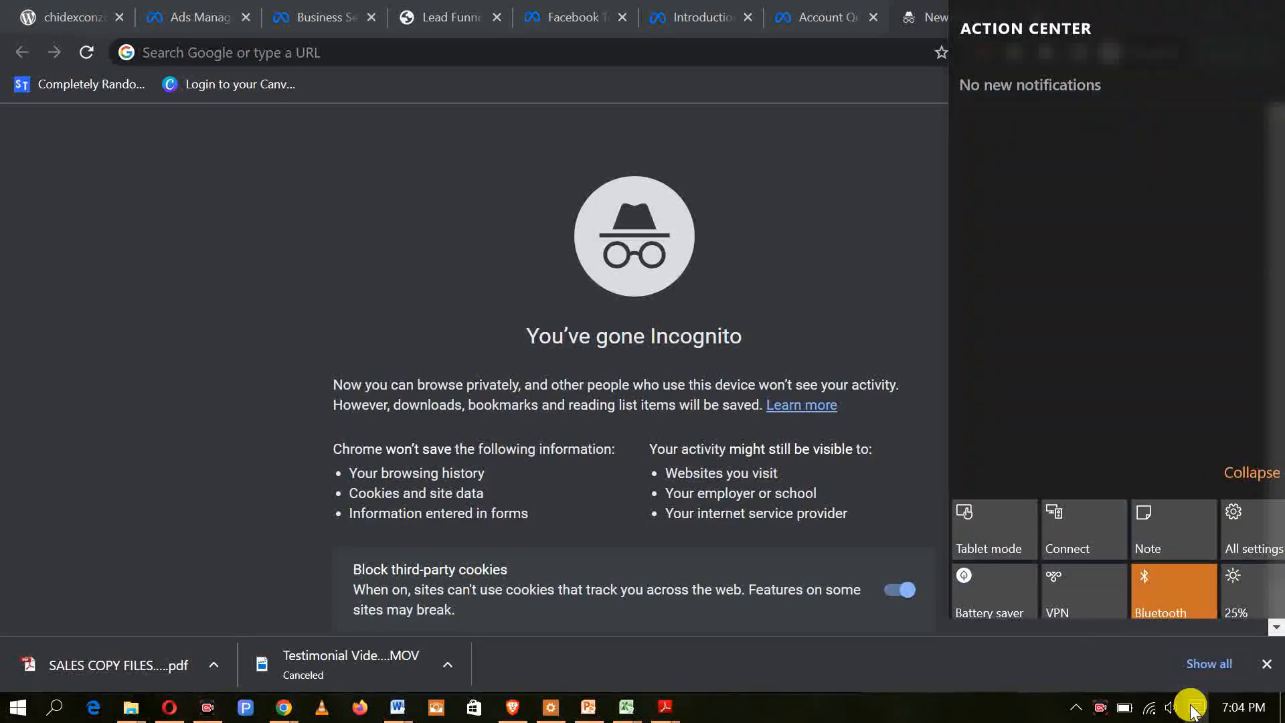
Step: Search Google for qservers in the incognito window
click(751, 672)
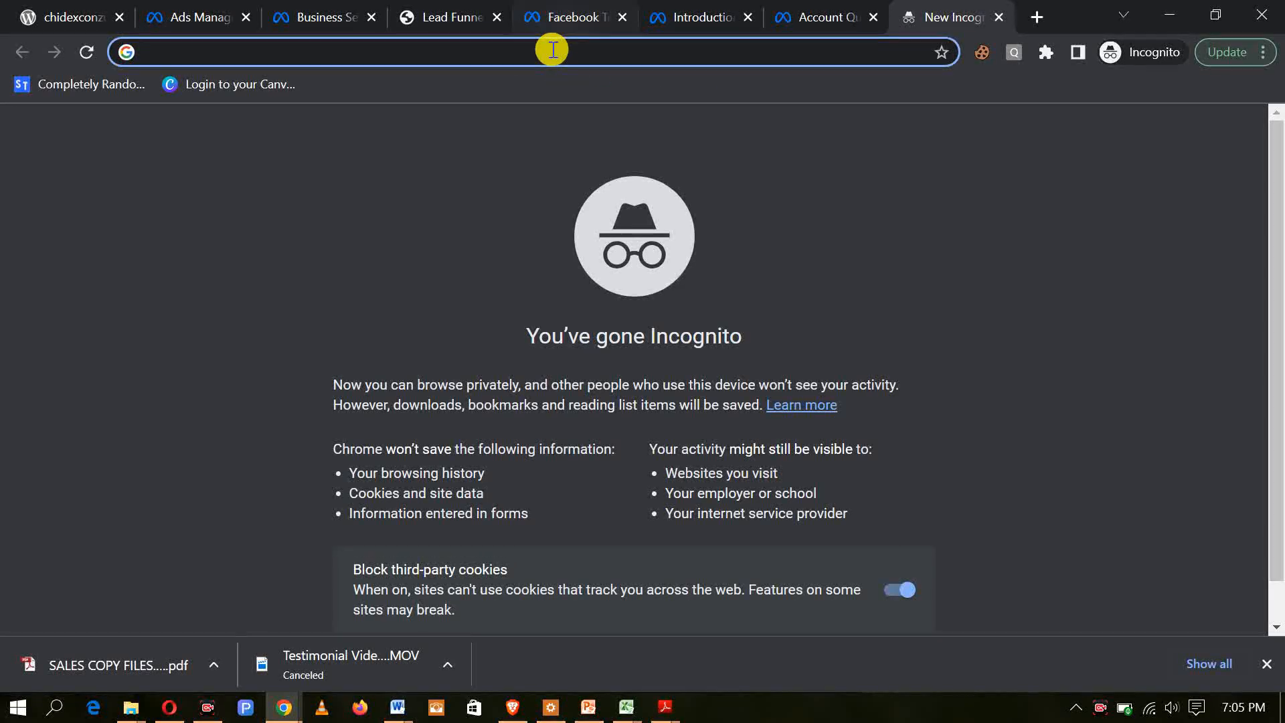
text(Q)
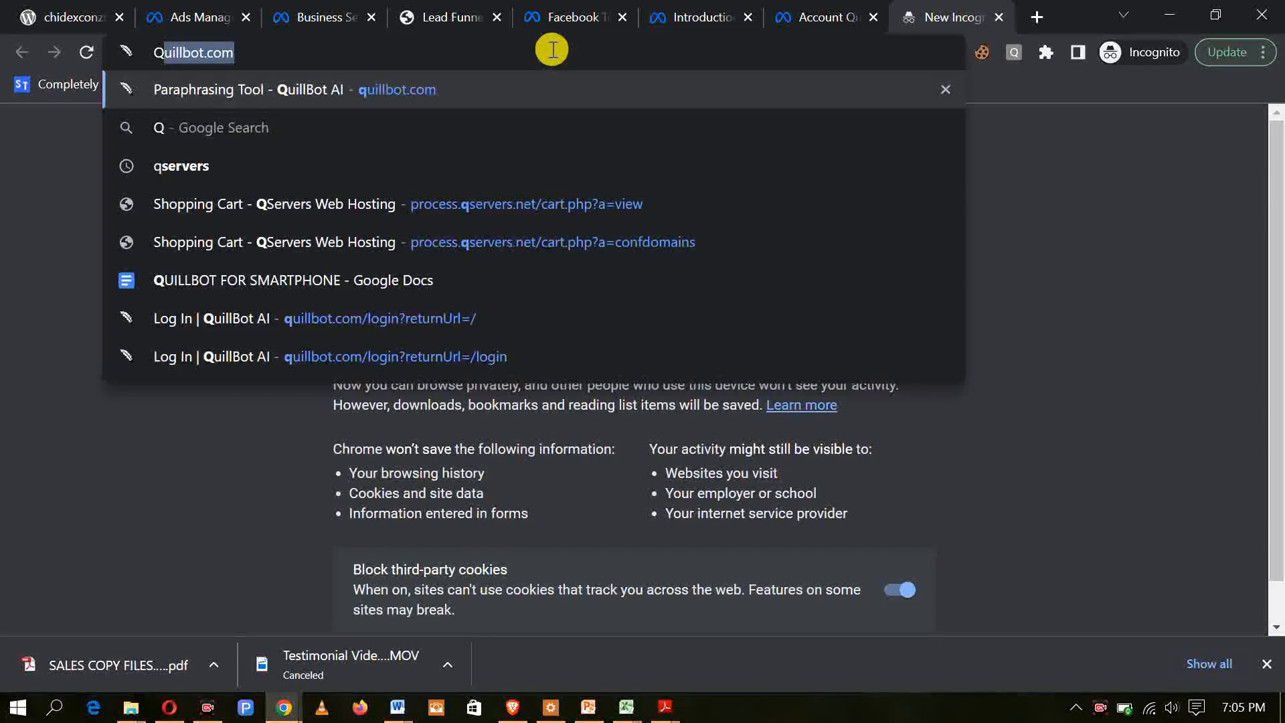
text(ser)
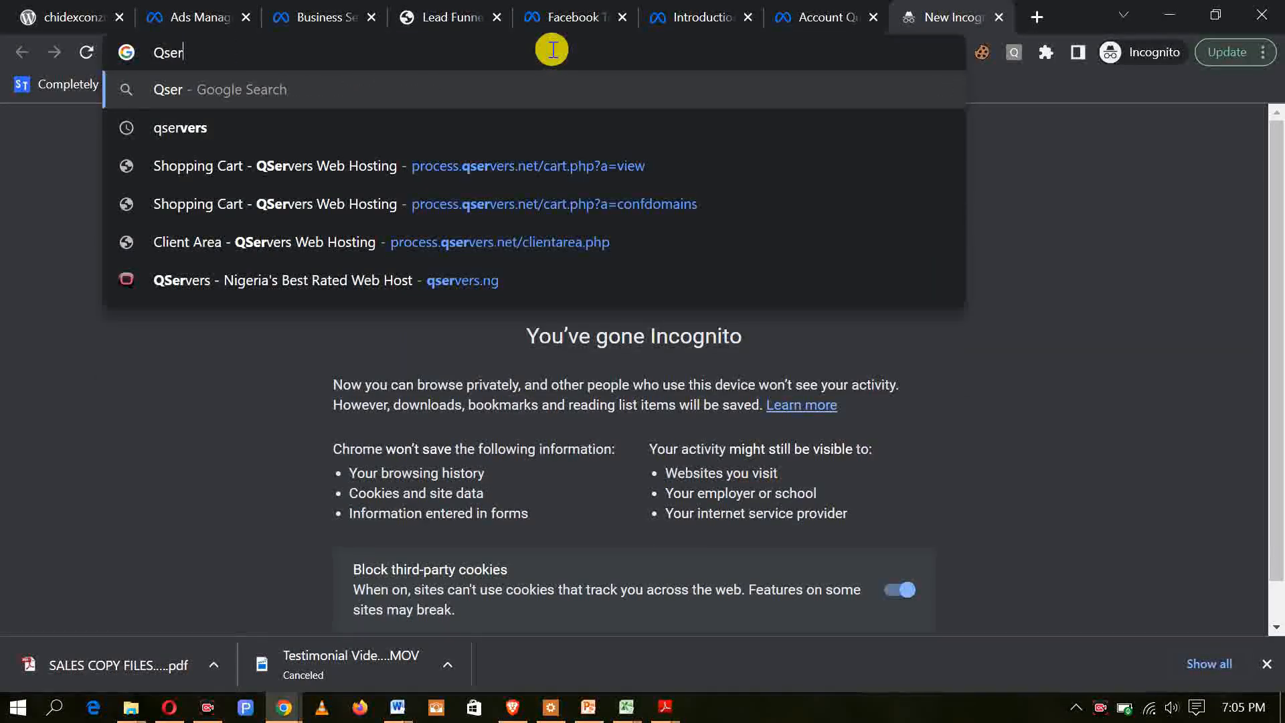
text(ver)
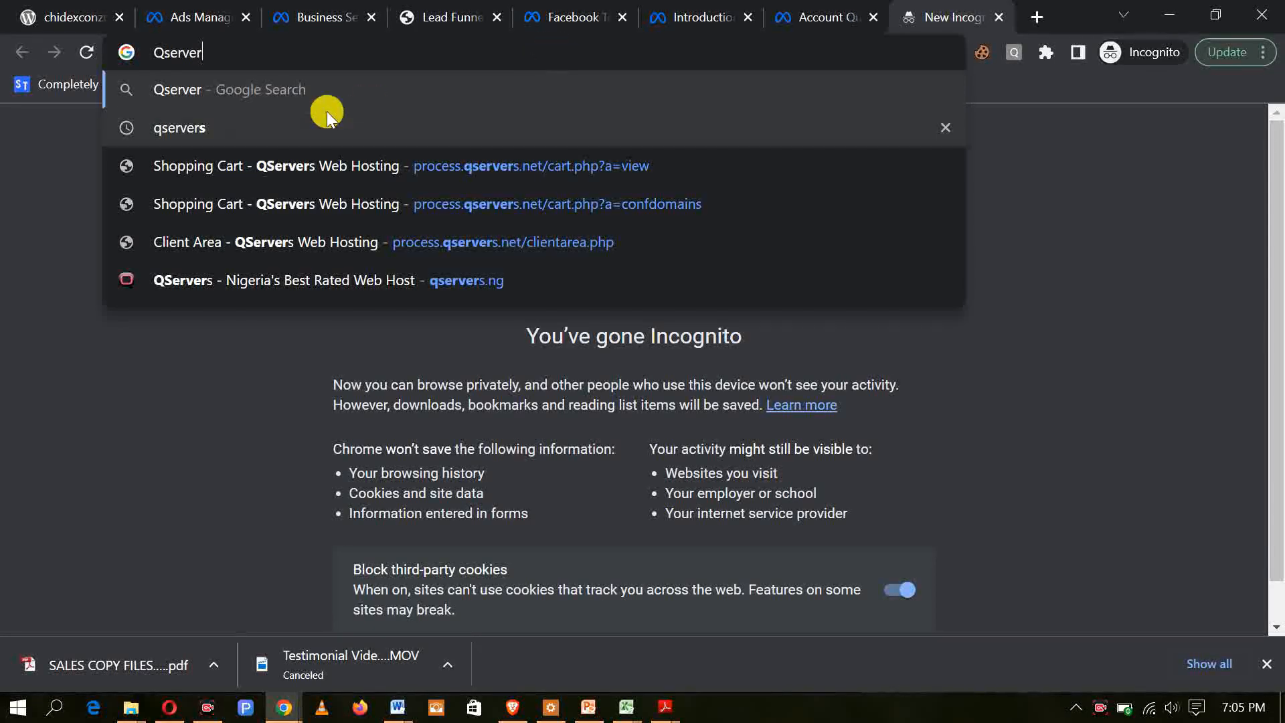
click(247, 134)
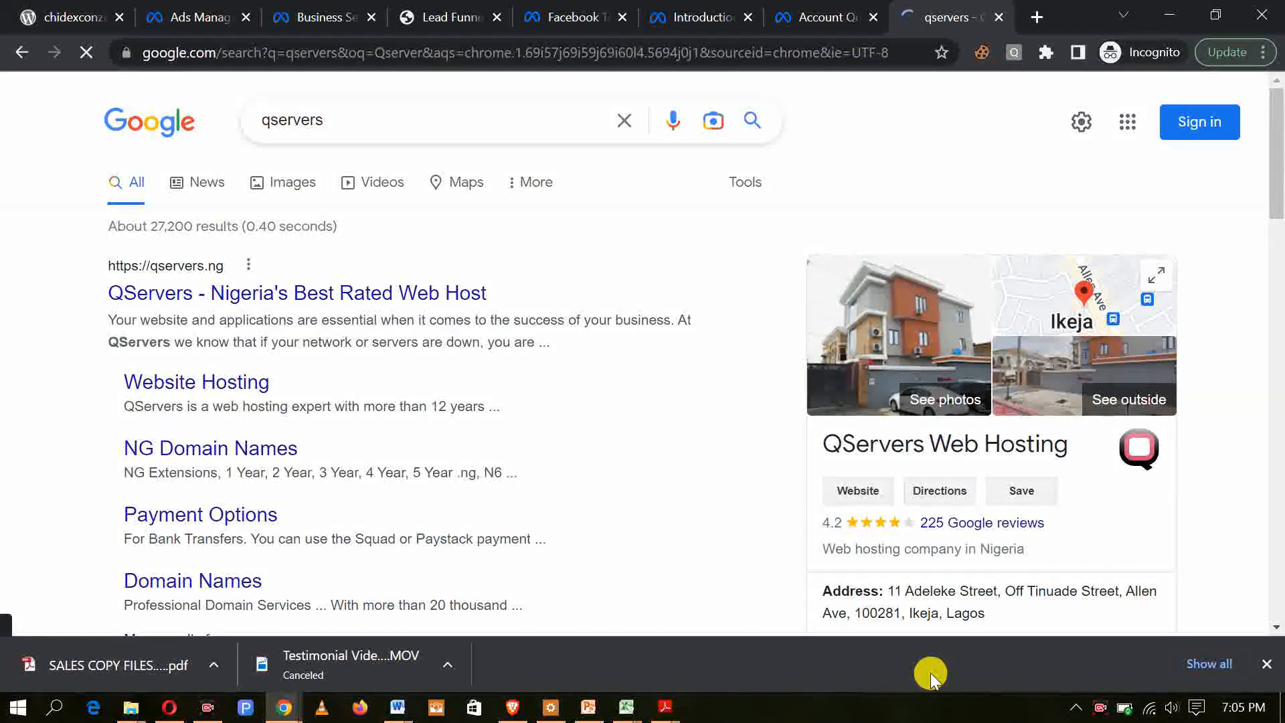
Step: Open the QServers website from the search results, dismiss the holiday promo and go to the Register Domain page
mouse_move(74, 242)
mouse_down()
mouse_move(244, 330)
mouse_move(556, 324)
mouse_up()
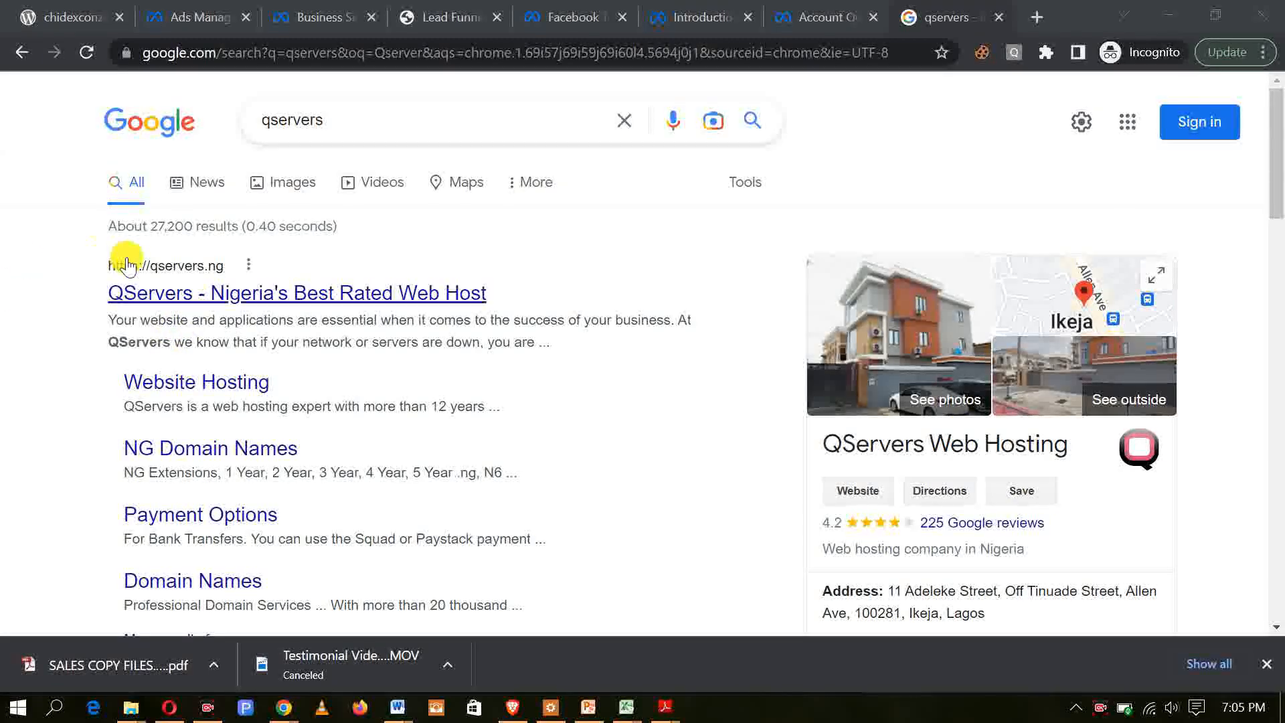
click(243, 294)
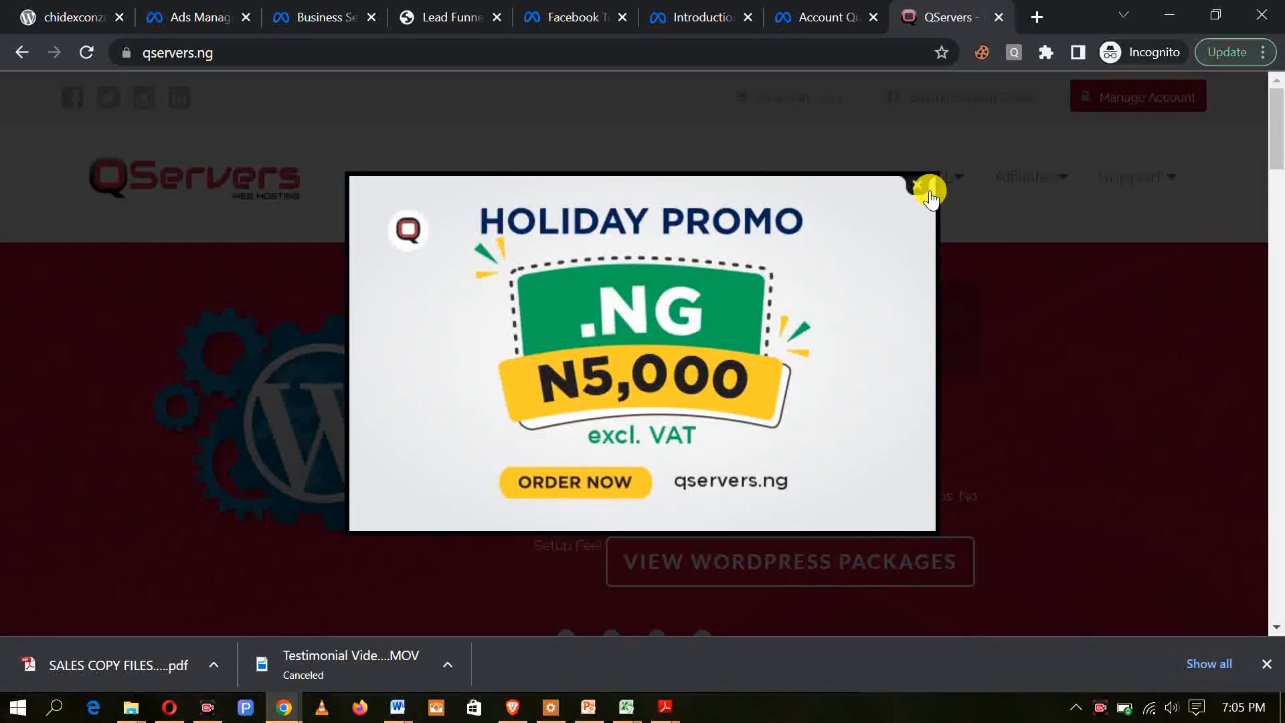
click(914, 183)
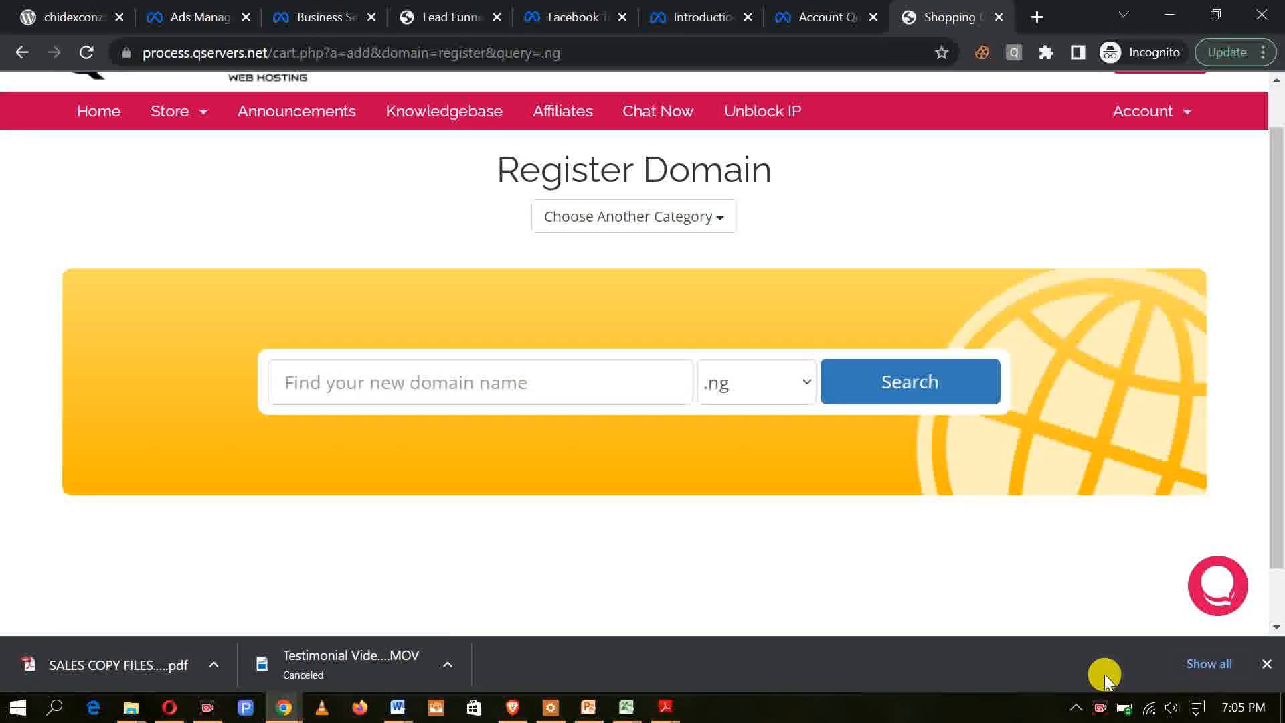
Step: Enter talkwitdigicreator as the new domain name to look for
click(501, 386)
text(talkwitdic)
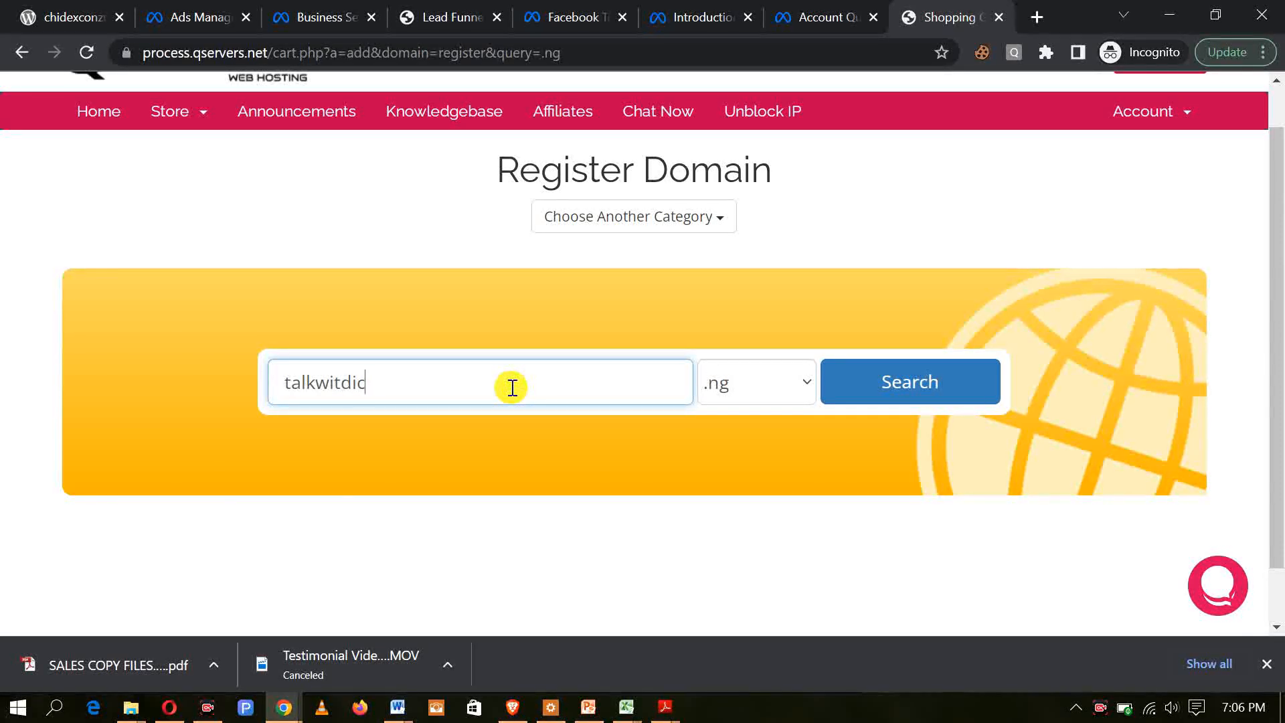
key(BackSpace)
text(gicreator)
Step: Set the domain extension to .com.ng and search for the domain's availability and registration price
click(803, 386)
click(804, 381)
click(805, 382)
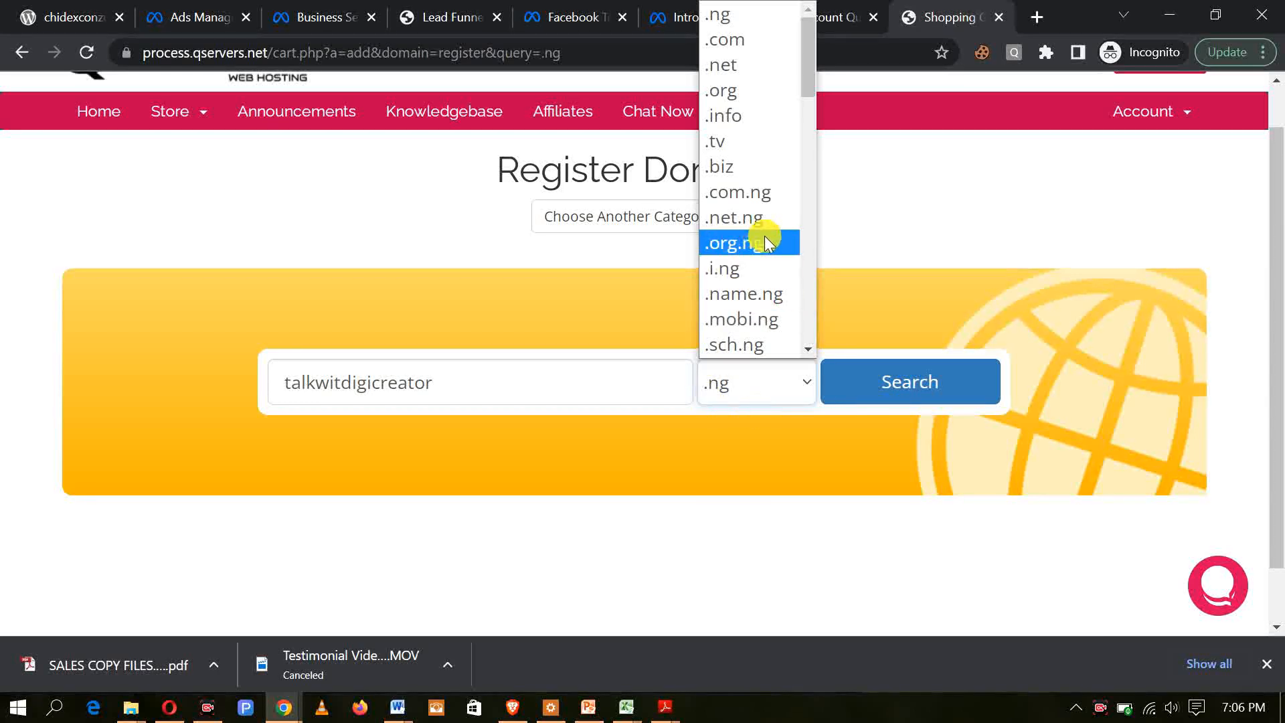
click(739, 195)
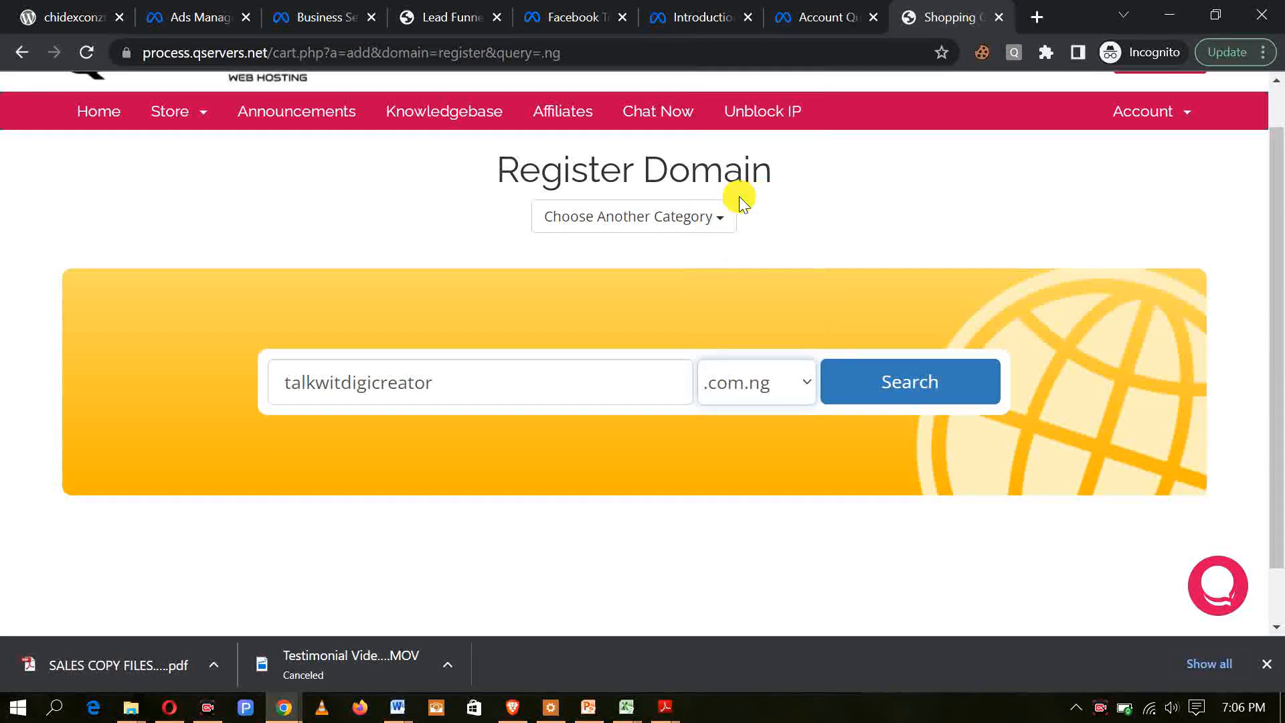
click(925, 383)
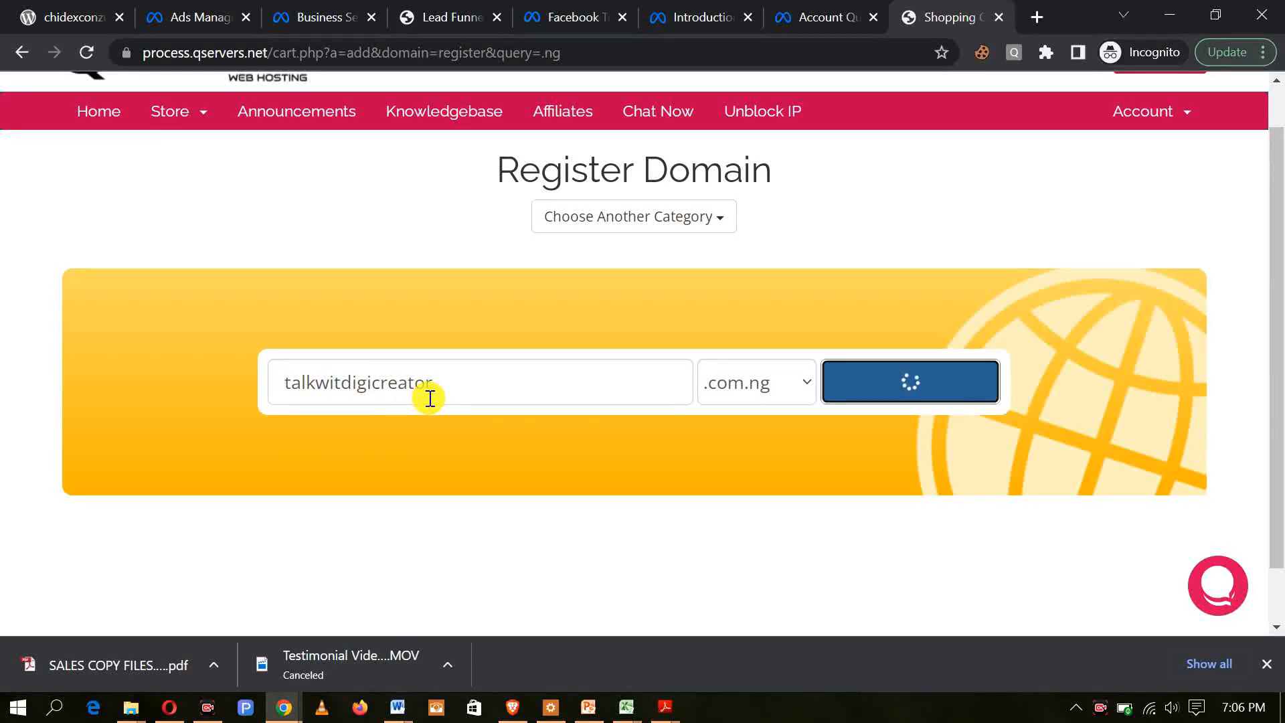
scroll(826, 460, down, 3)
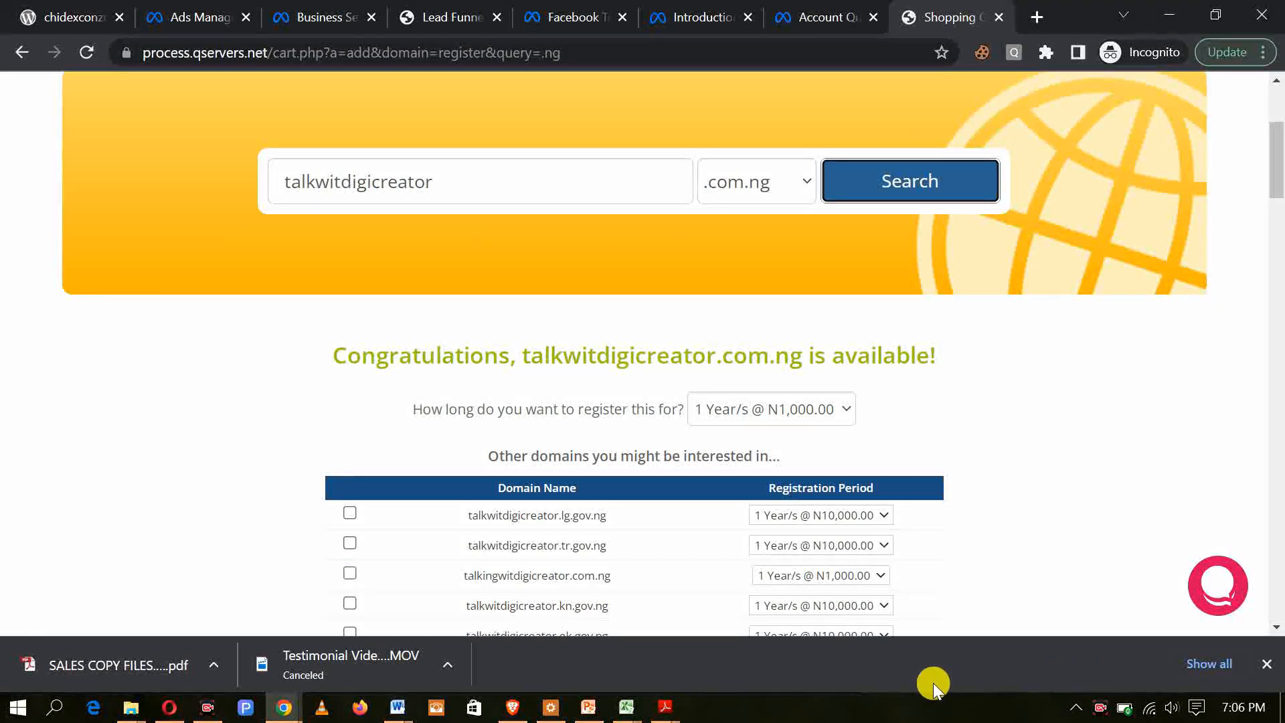
mouse_move(283, 293)
mouse_down()
mouse_move(439, 405)
mouse_move(826, 396)
mouse_move(977, 377)
mouse_up()
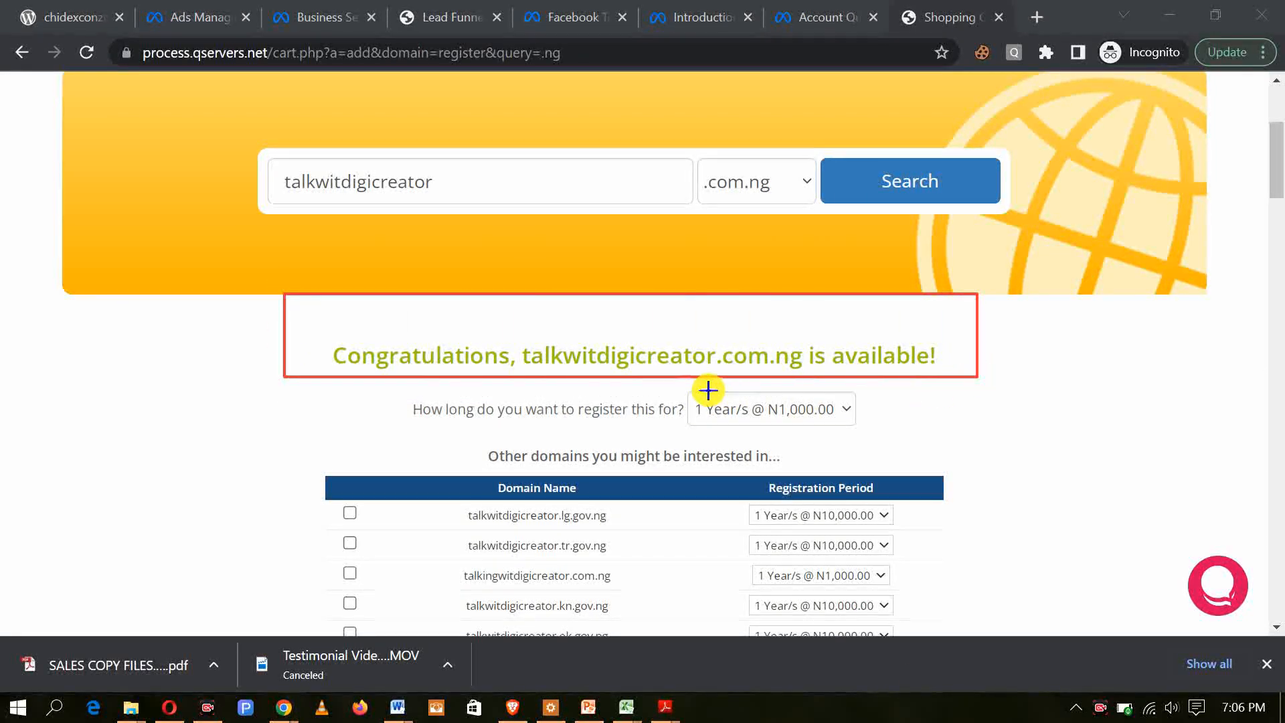
mouse_move(663, 388)
mouse_down()
mouse_move(674, 425)
mouse_move(902, 443)
mouse_up()
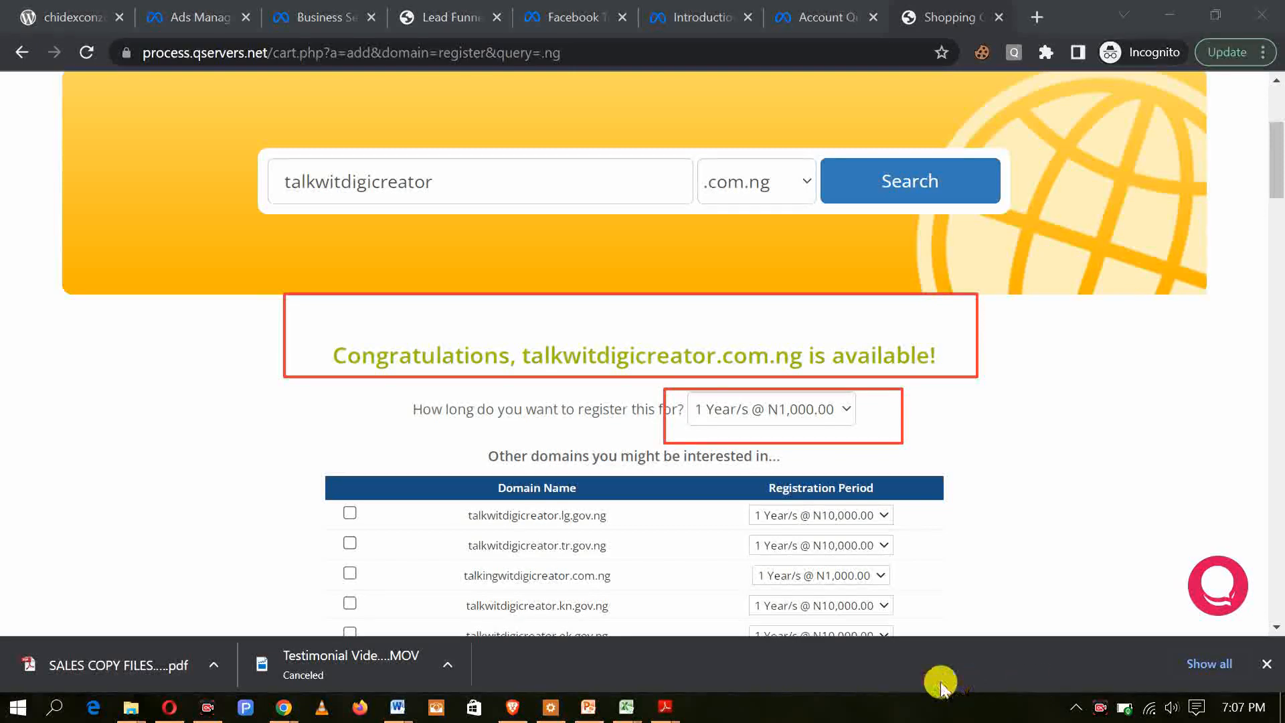
click(877, 682)
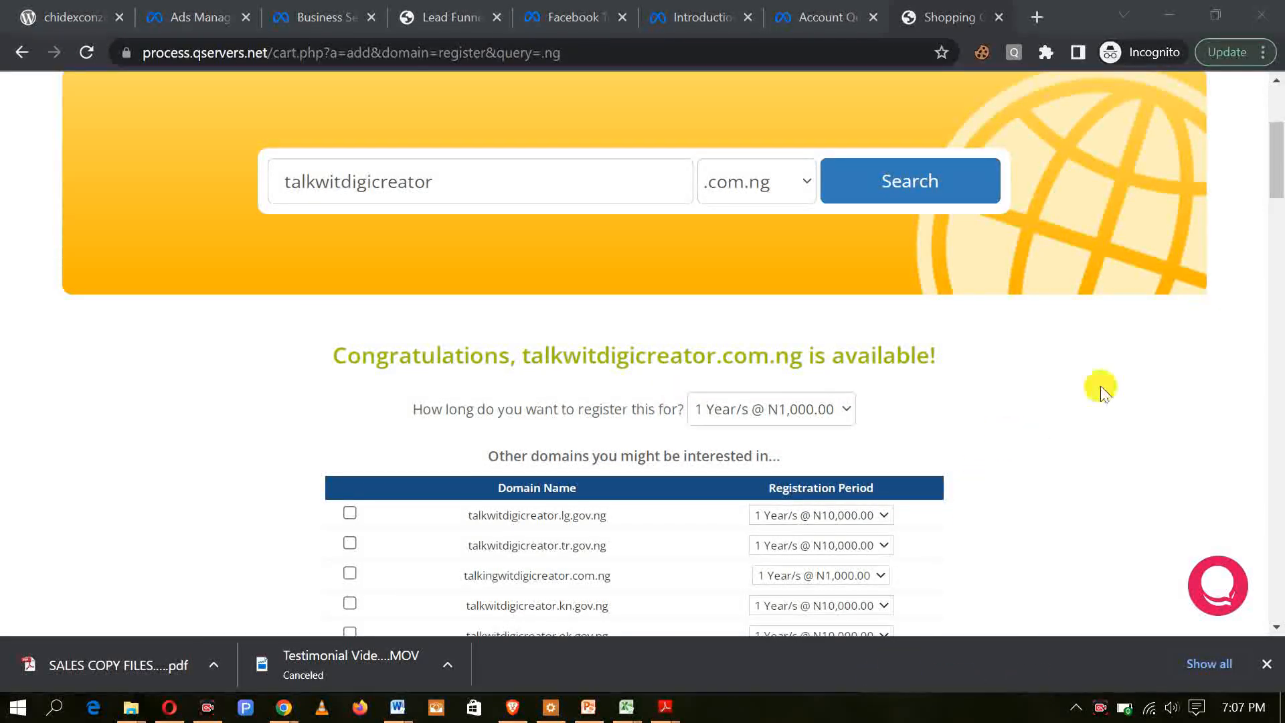
Step: Open the QServers account registration form and start filling in the phone number with Nigeria's country code
drag(1276, 179, 1277, 139)
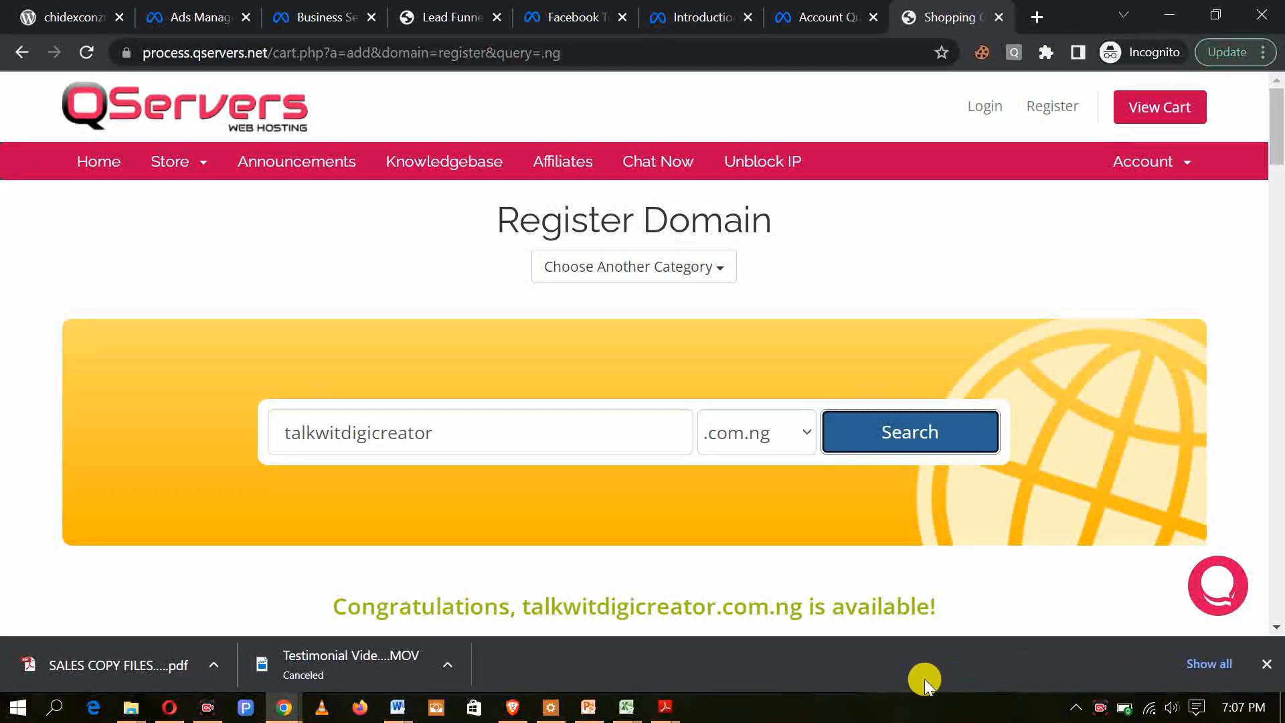
drag(1018, 97, 1102, 124)
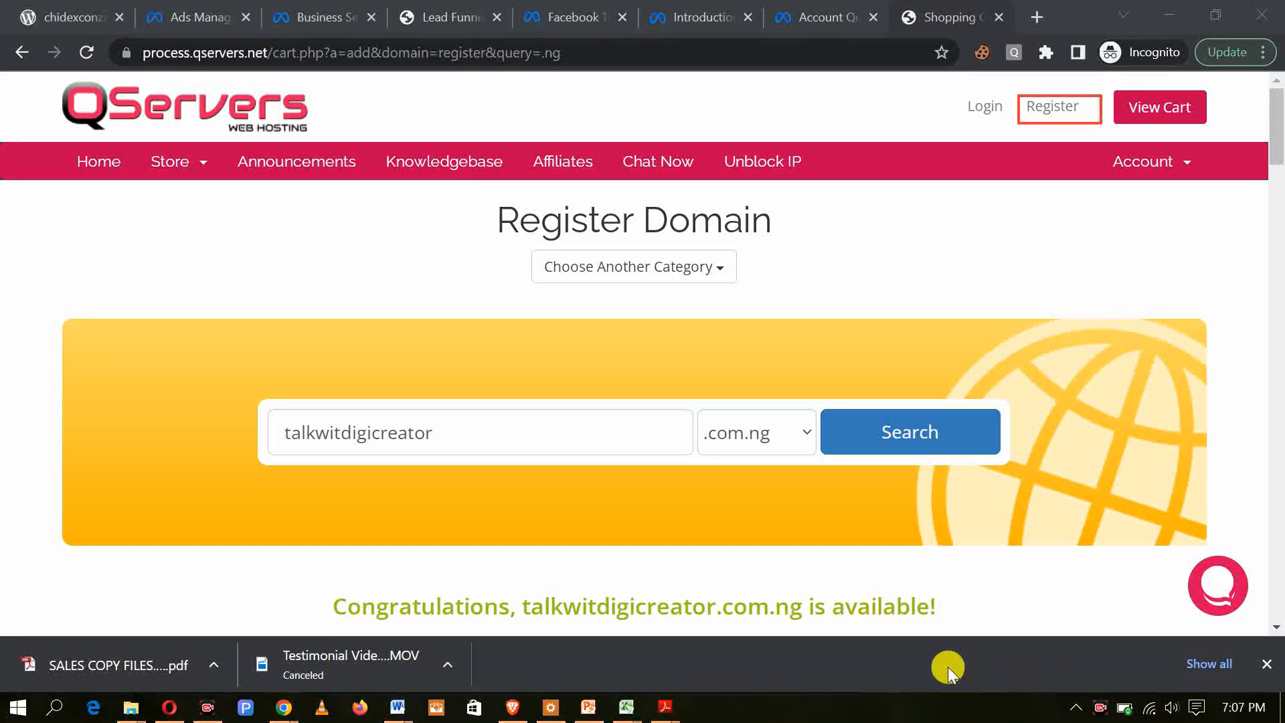
click(1055, 107)
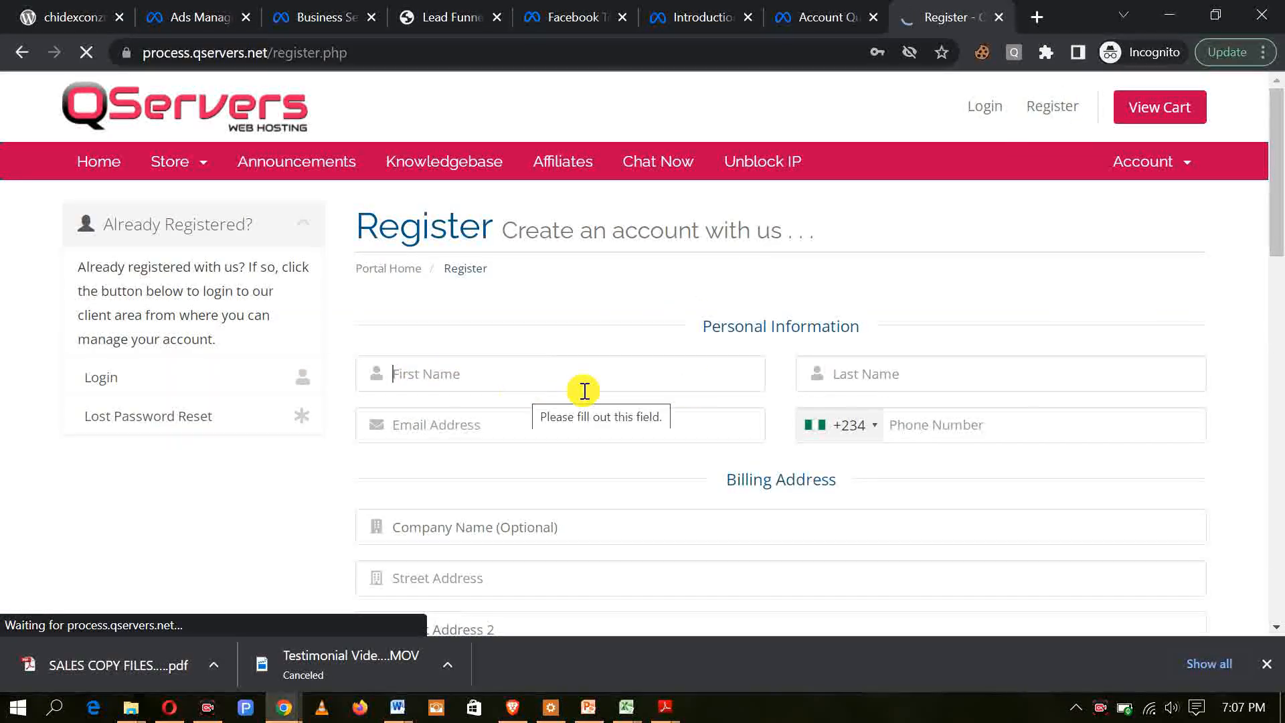
scroll(924, 344, down, 1)
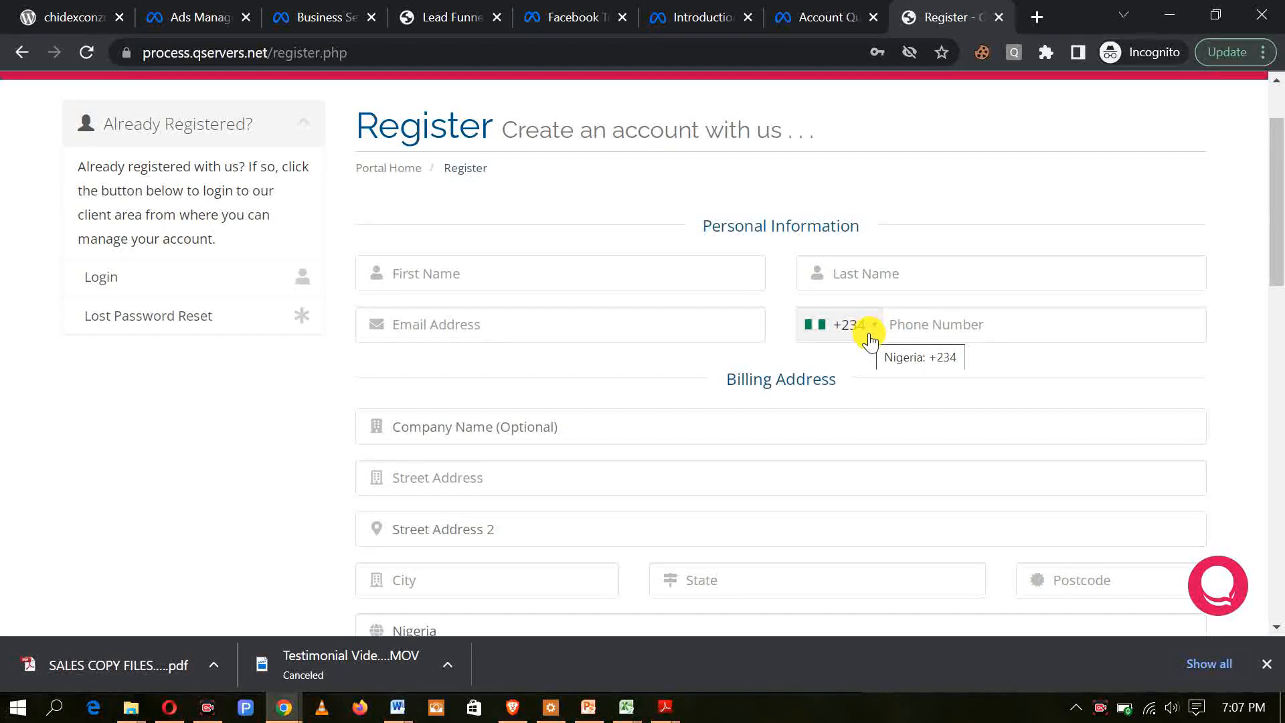
click(907, 329)
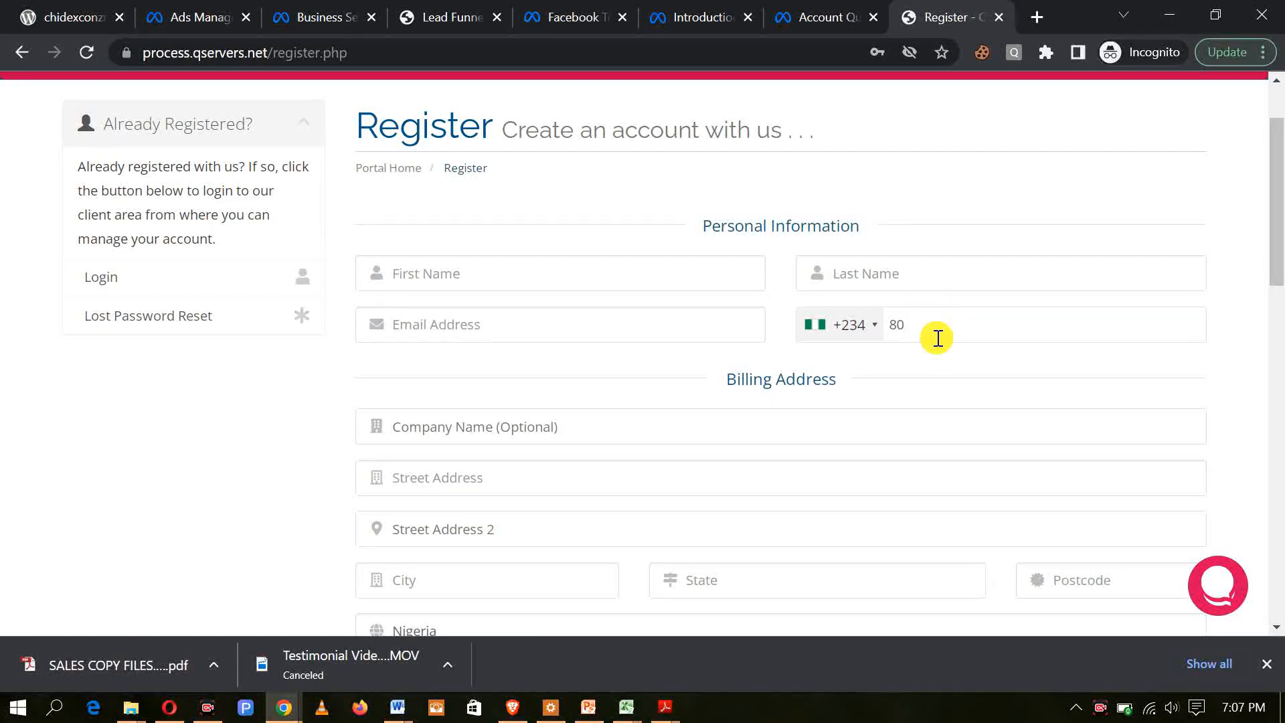
Step: Fill in the billing address with Surulere as the city and Lagos as the state
scroll(508, 328, down, 1)
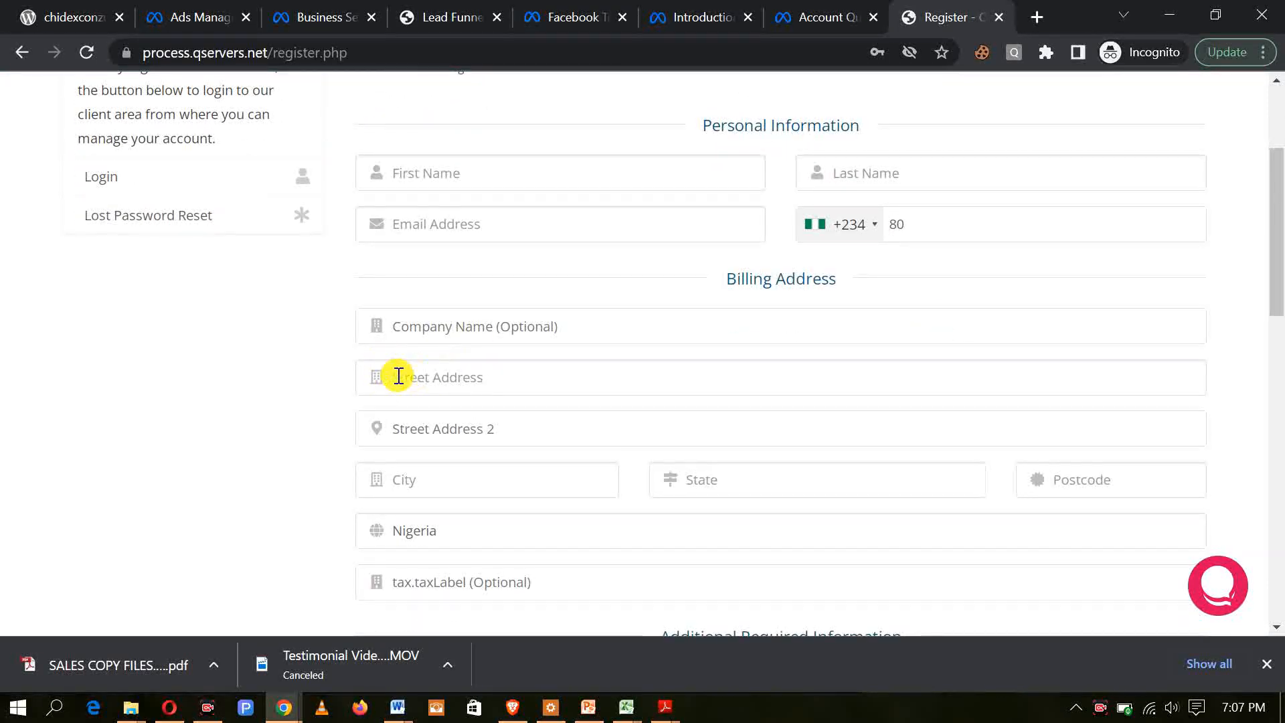
scroll(479, 267, down, 1)
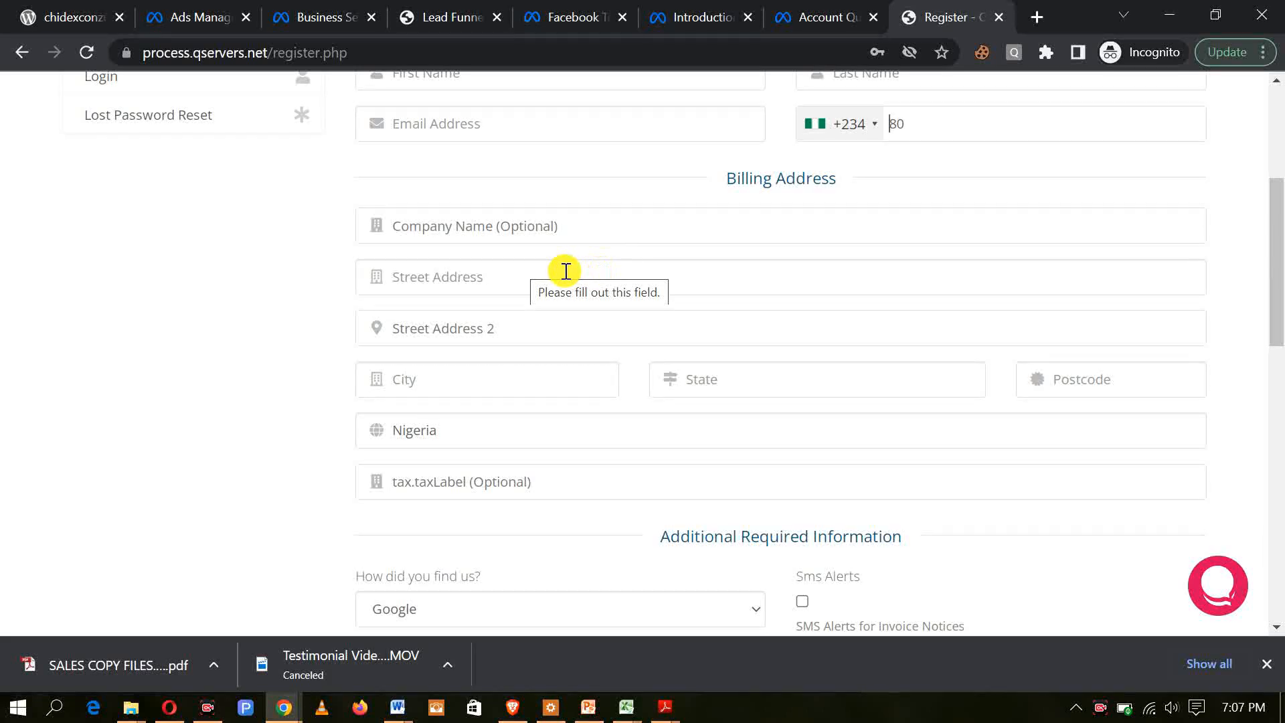
scroll(509, 268, down, 1)
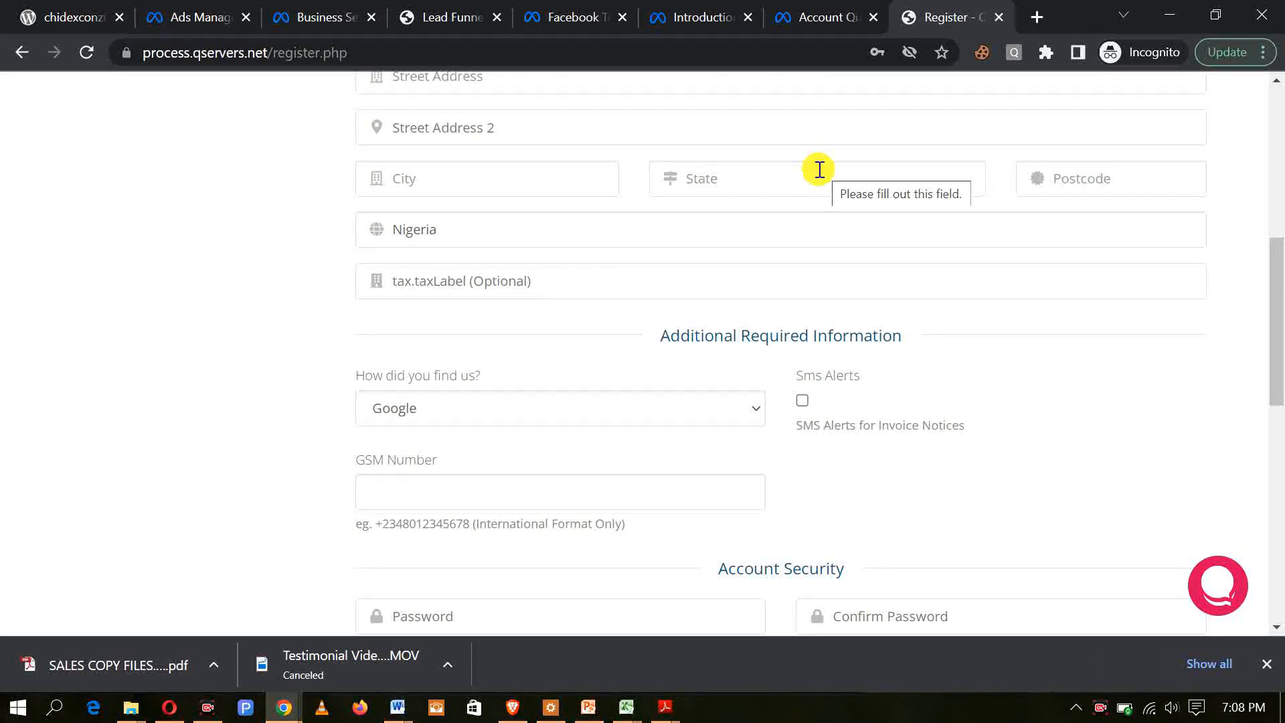
click(1092, 190)
scroll(488, 368, up, 3)
click(457, 383)
text(Lagos)
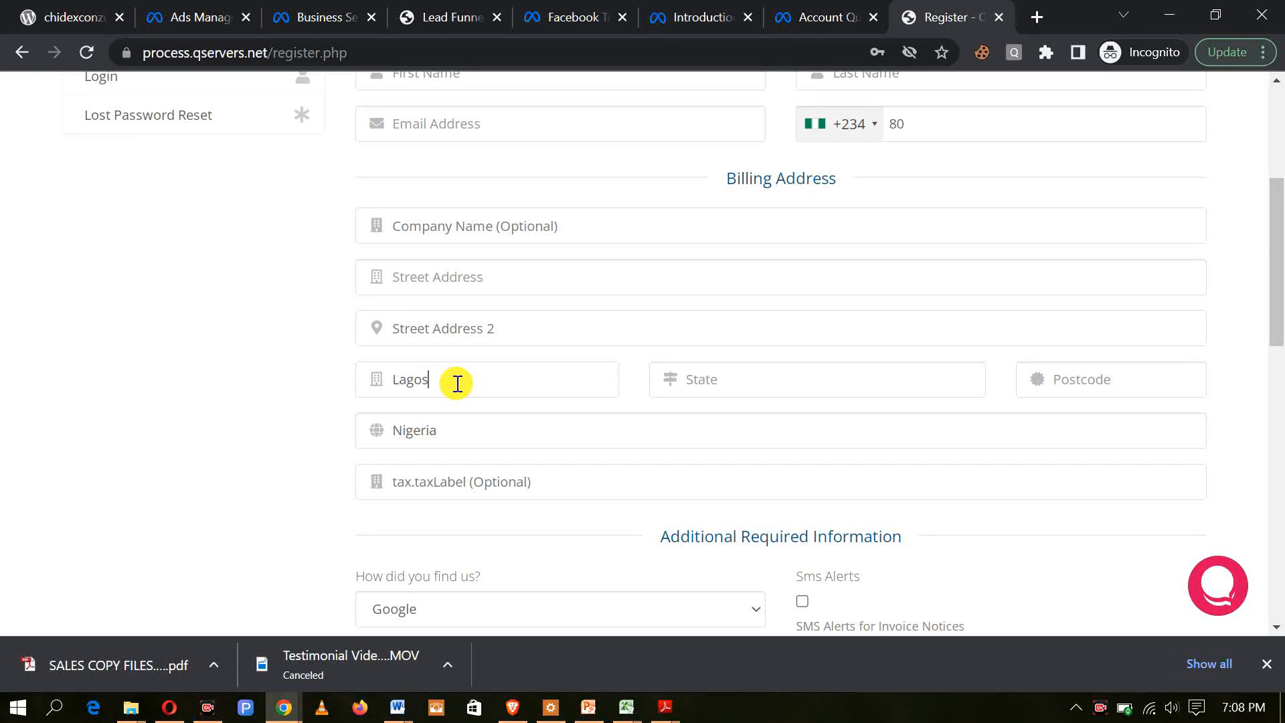
key(BackSpace)
key(BackSpace)
key(BackSpace)
key(BackSpace)
key(BackSpace)
text(S)
click(833, 387)
text(Lagos)
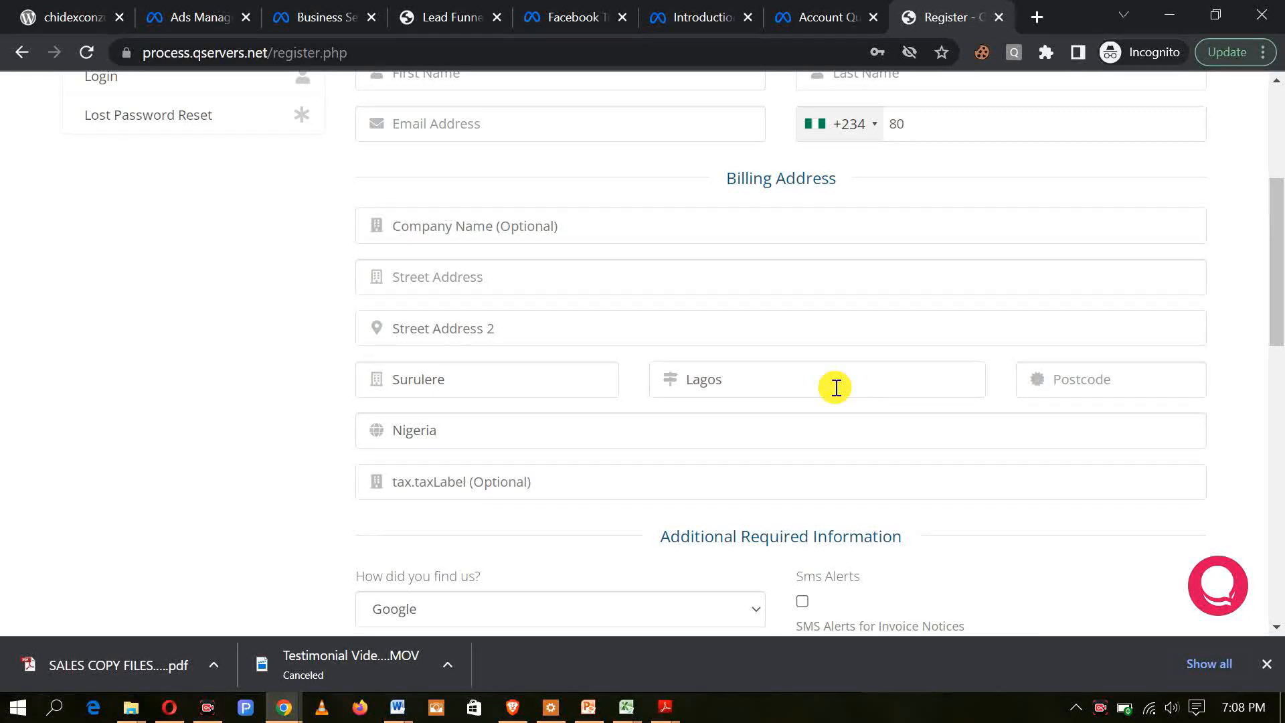
Step: Look up "postal code for Surulere" on Google in a separate tab and return to the registration form
drag(453, 379, 388, 382)
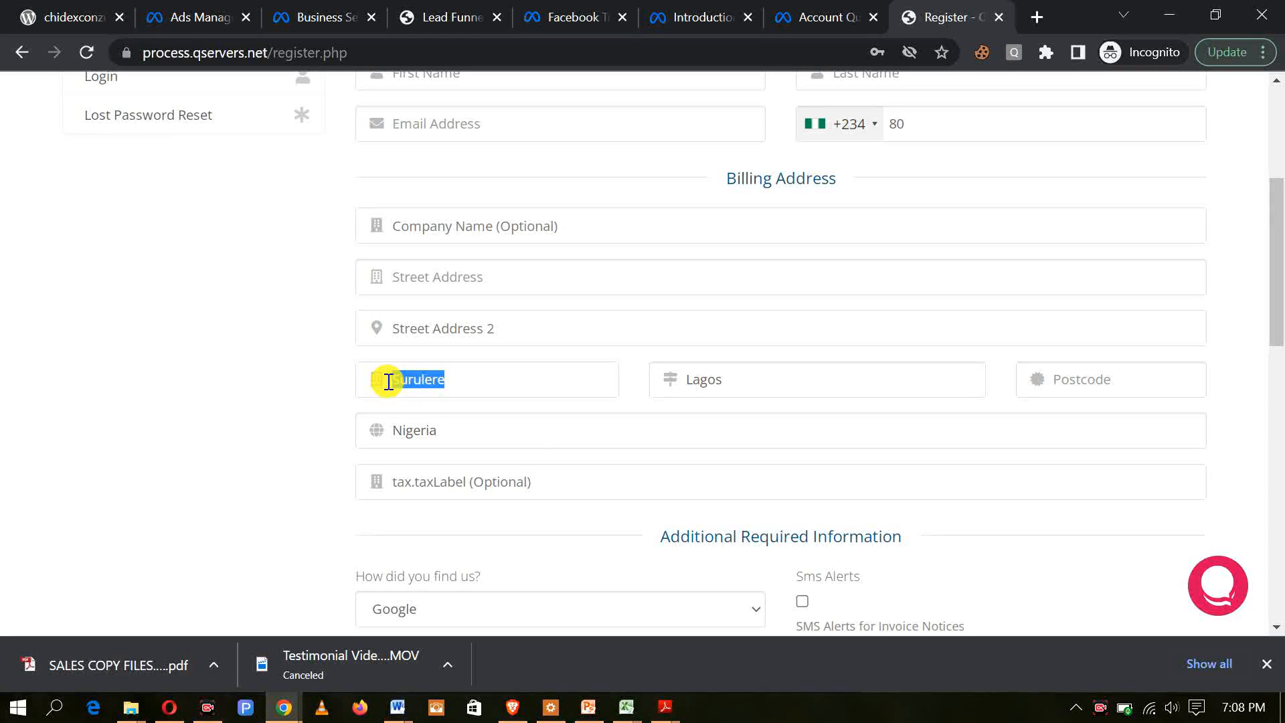
click(1036, 18)
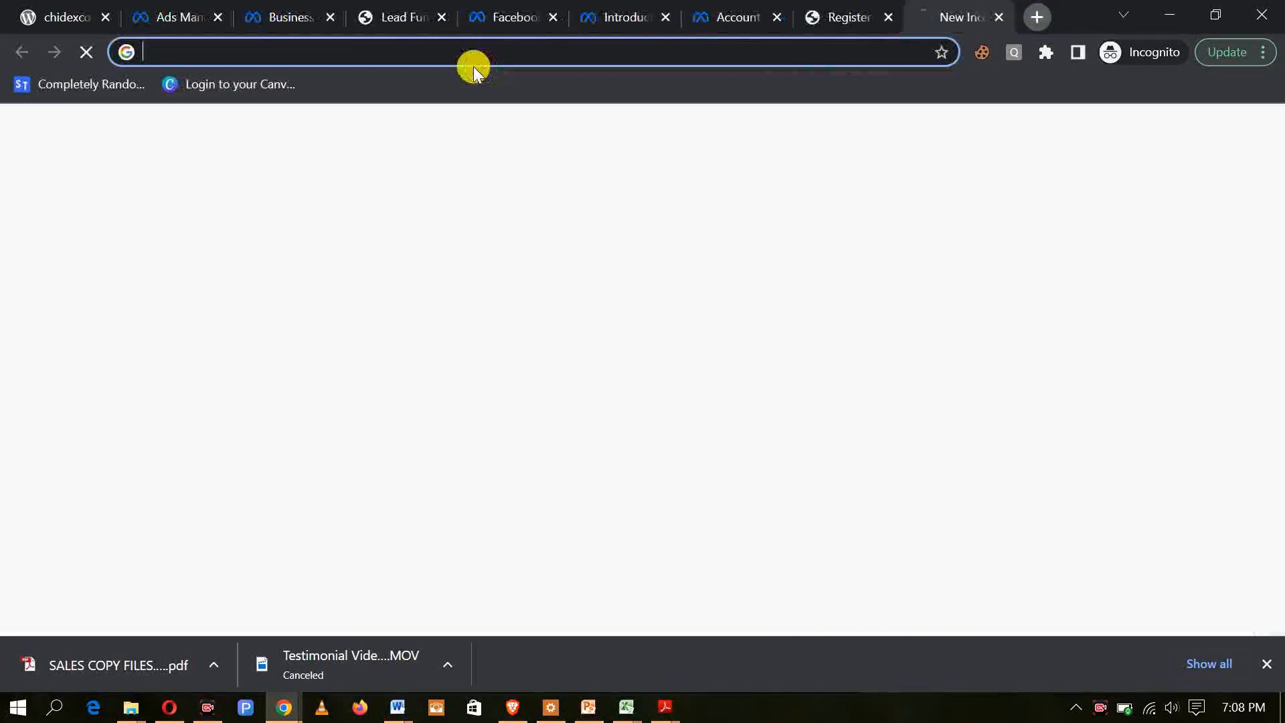
text(po)
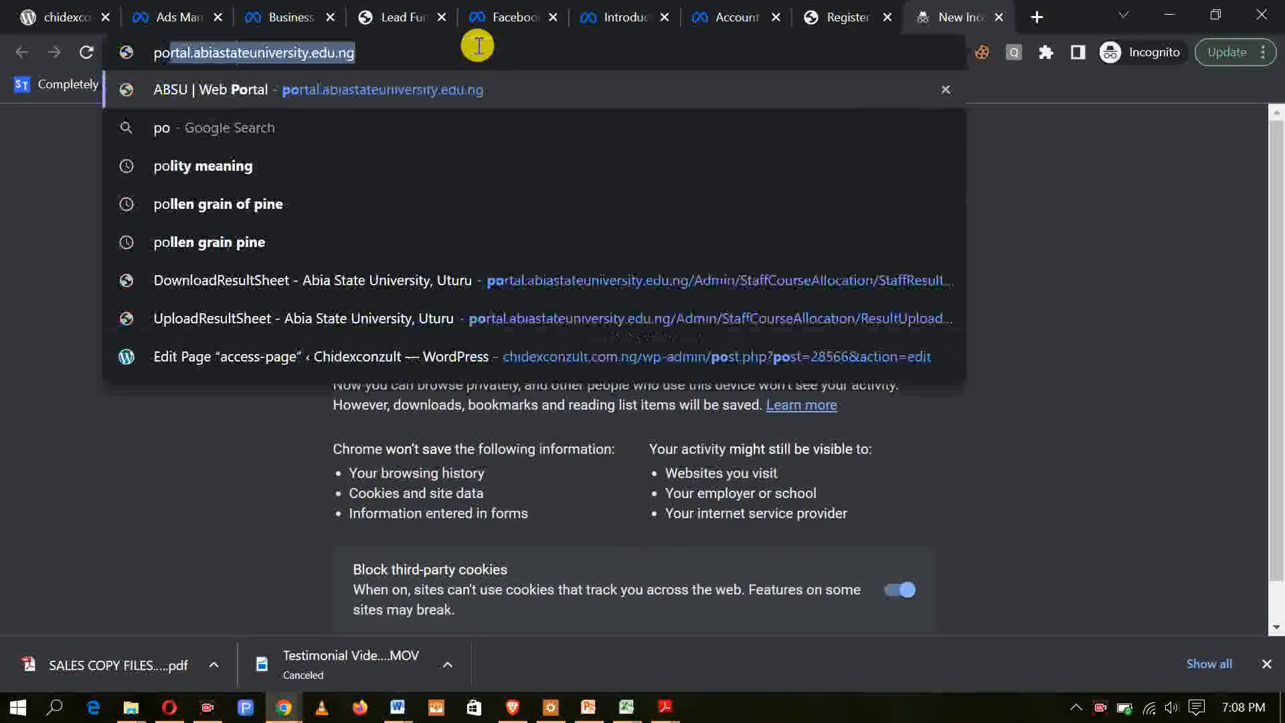
text(stal c)
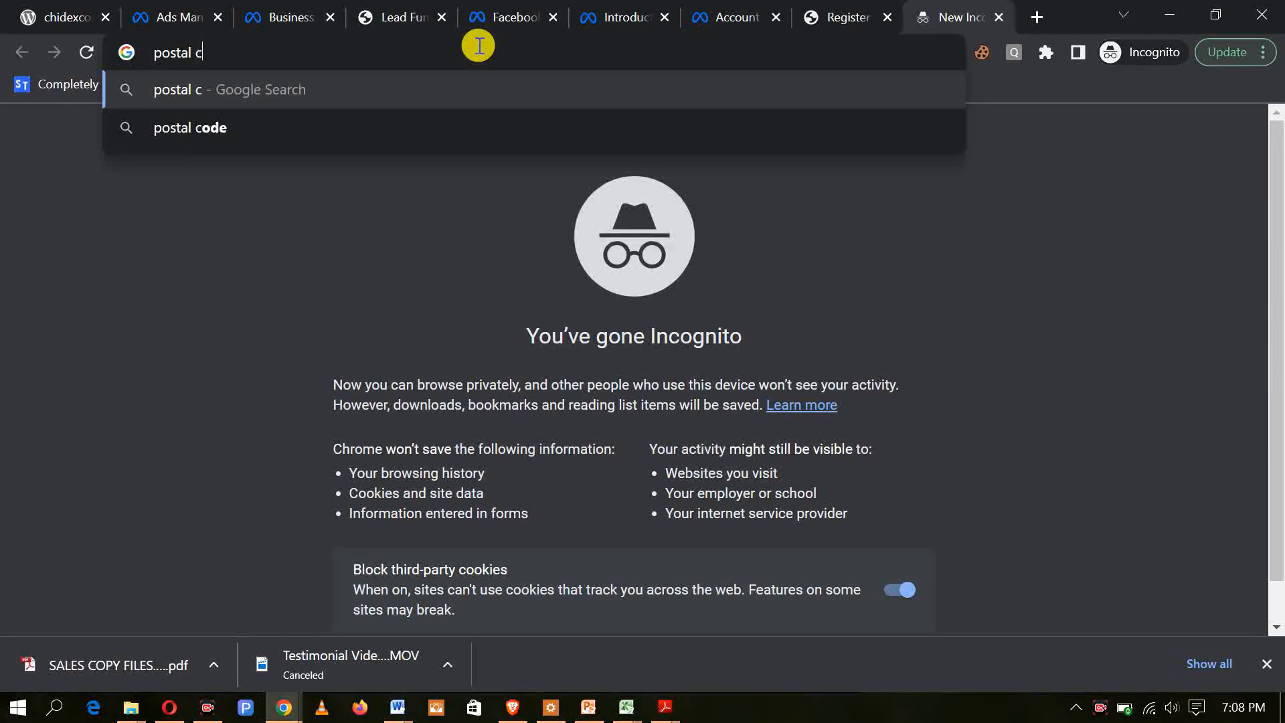
text(ode for)
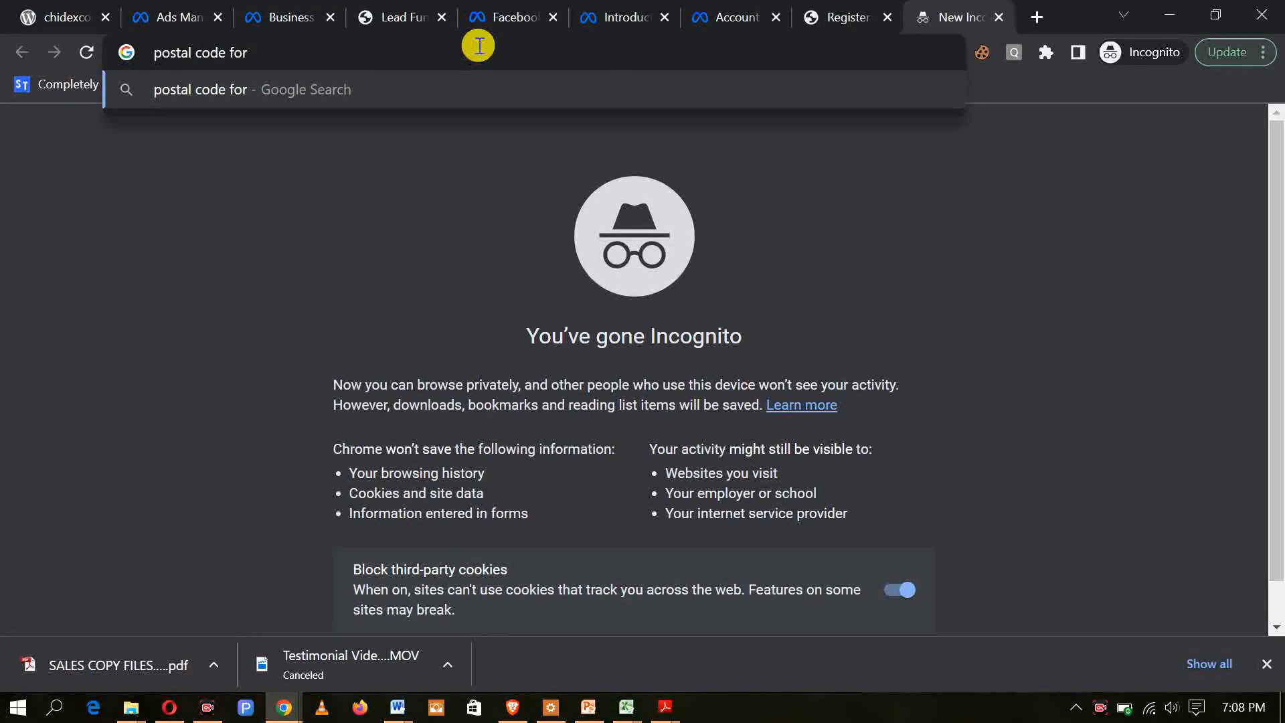
text( Surulere)
key(Return)
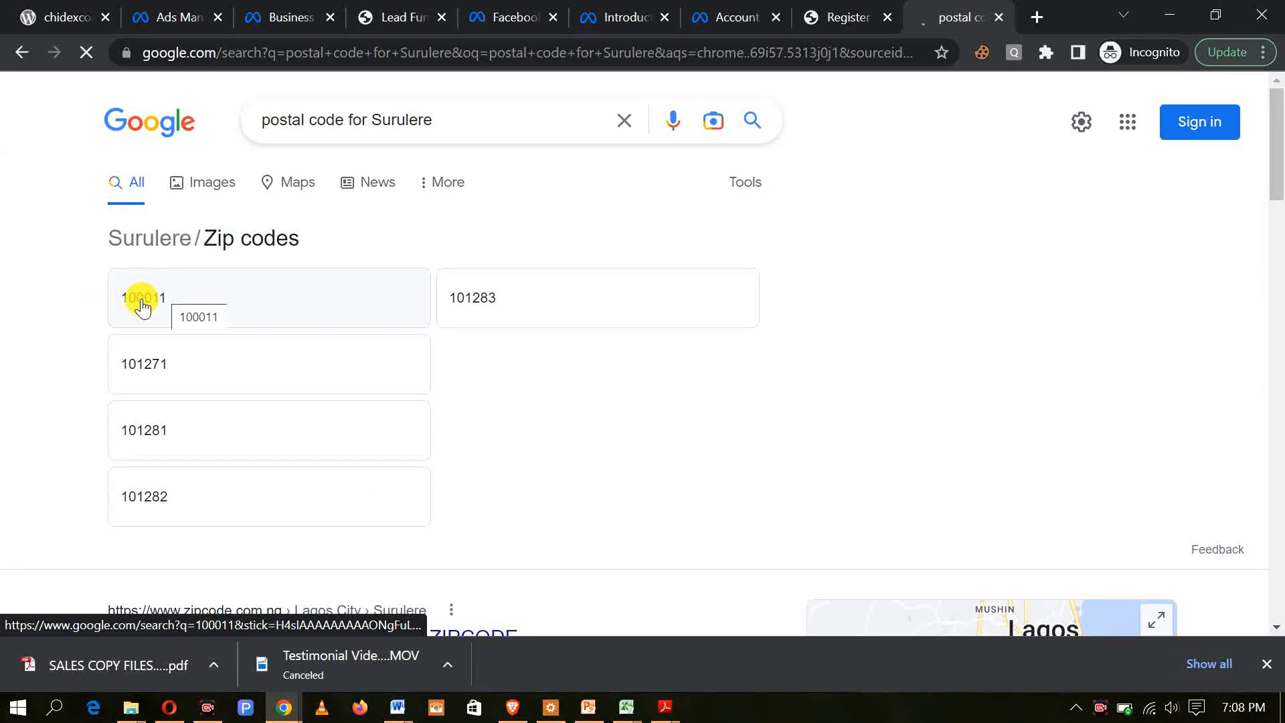
click(848, 17)
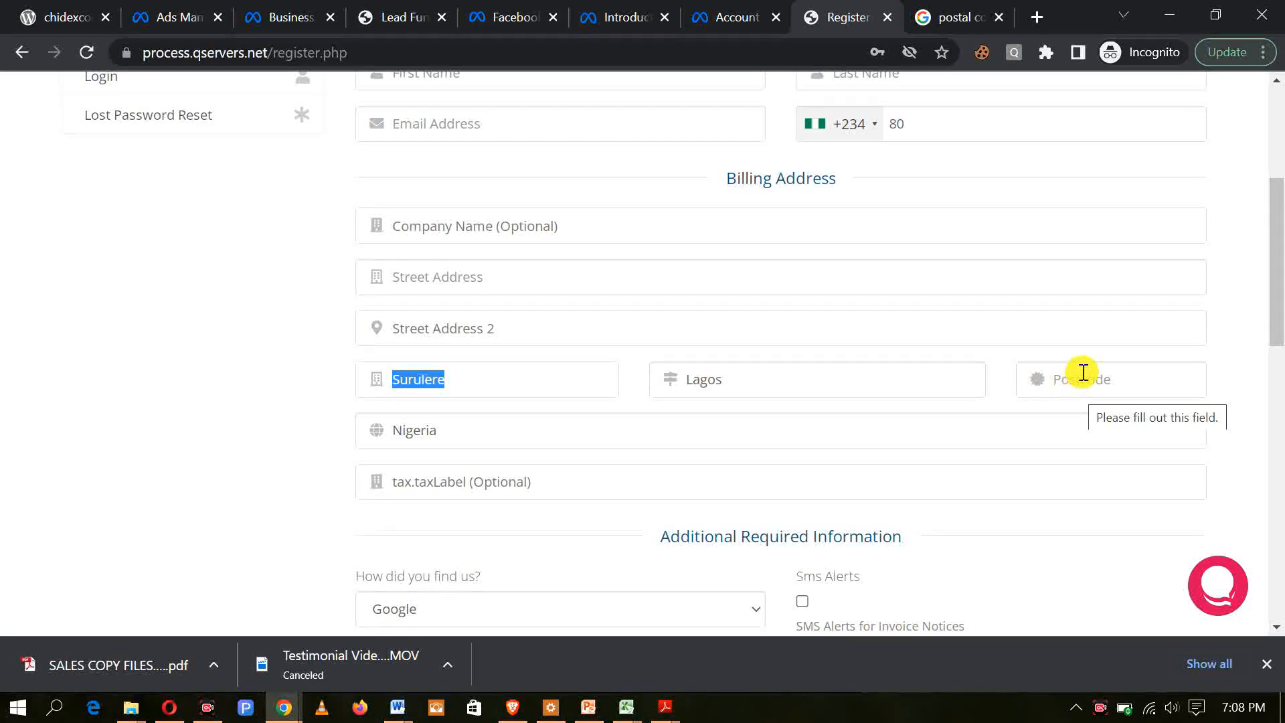
click(522, 379)
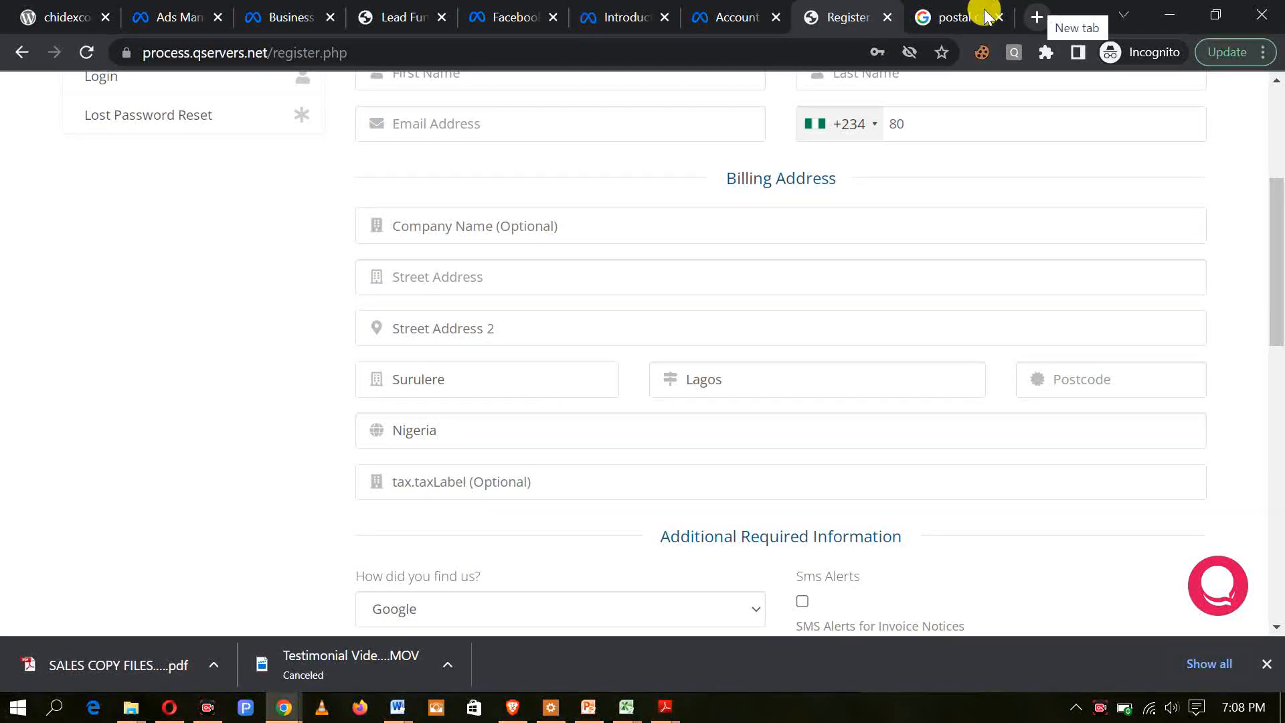
Step: Enter the mobile number in international format as the GSM number on the registration form
click(963, 17)
click(844, 16)
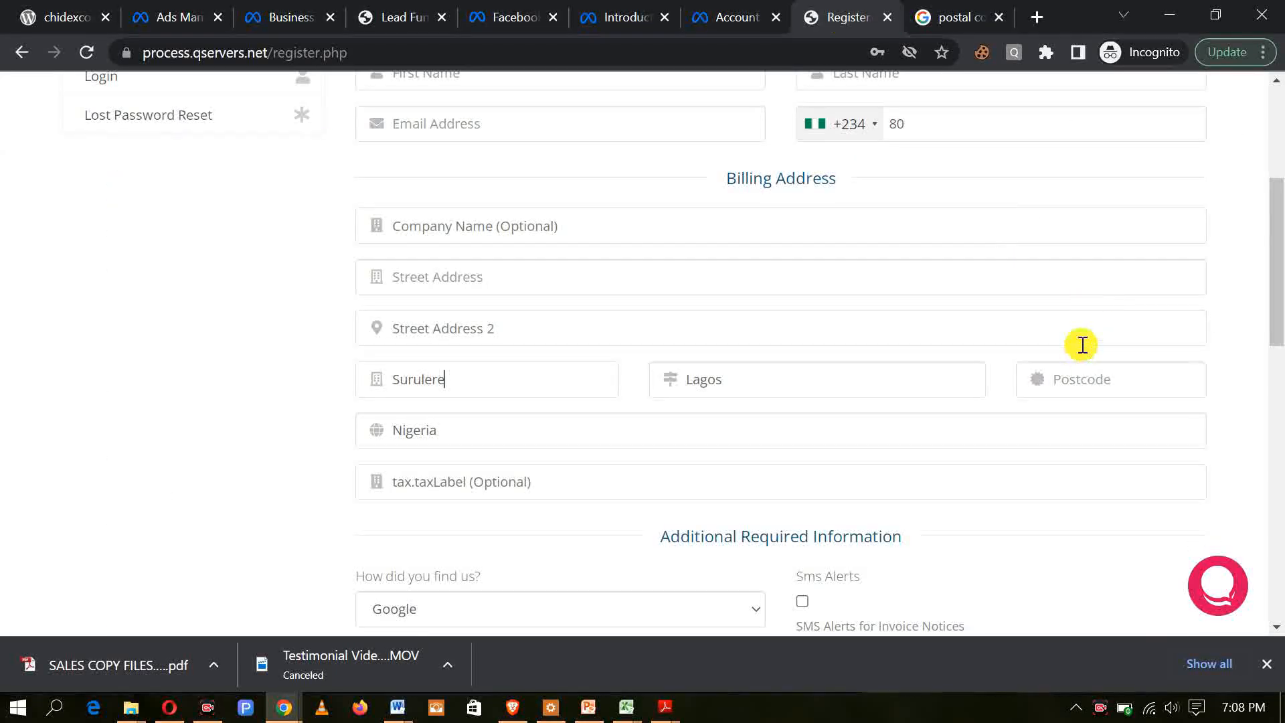
scroll(1110, 384, down, 5)
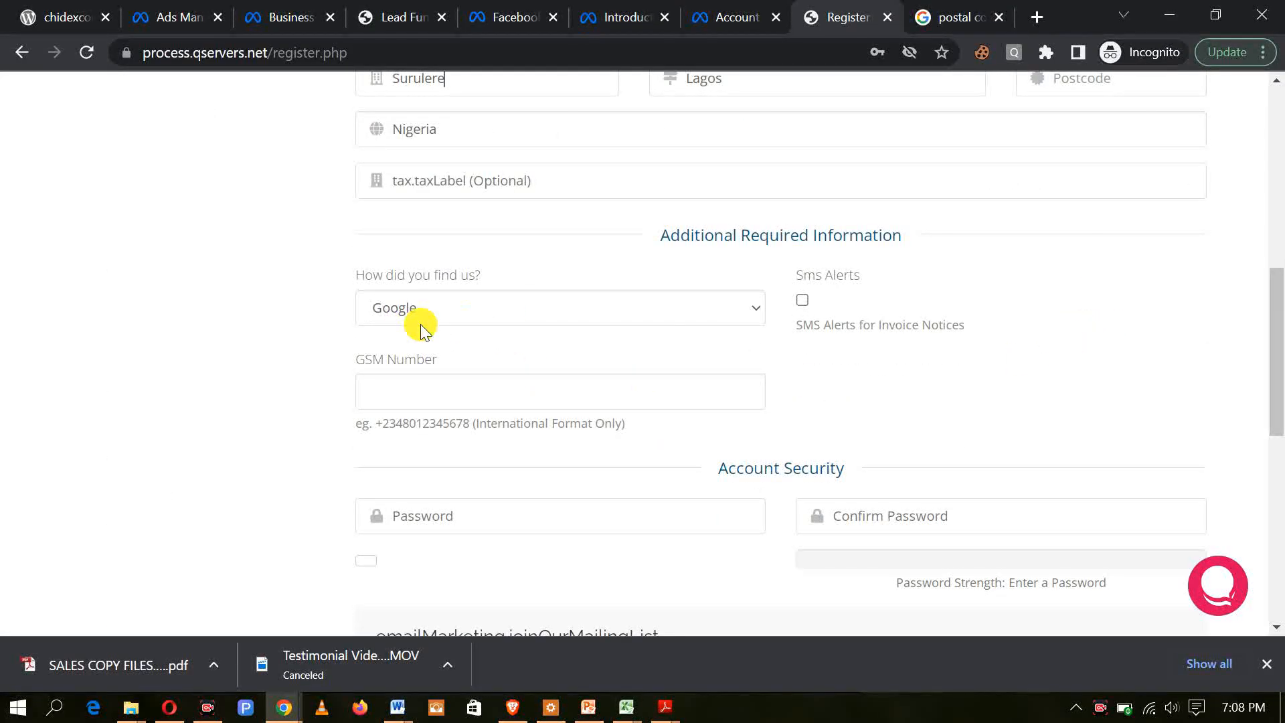
scroll(468, 321, down, 3)
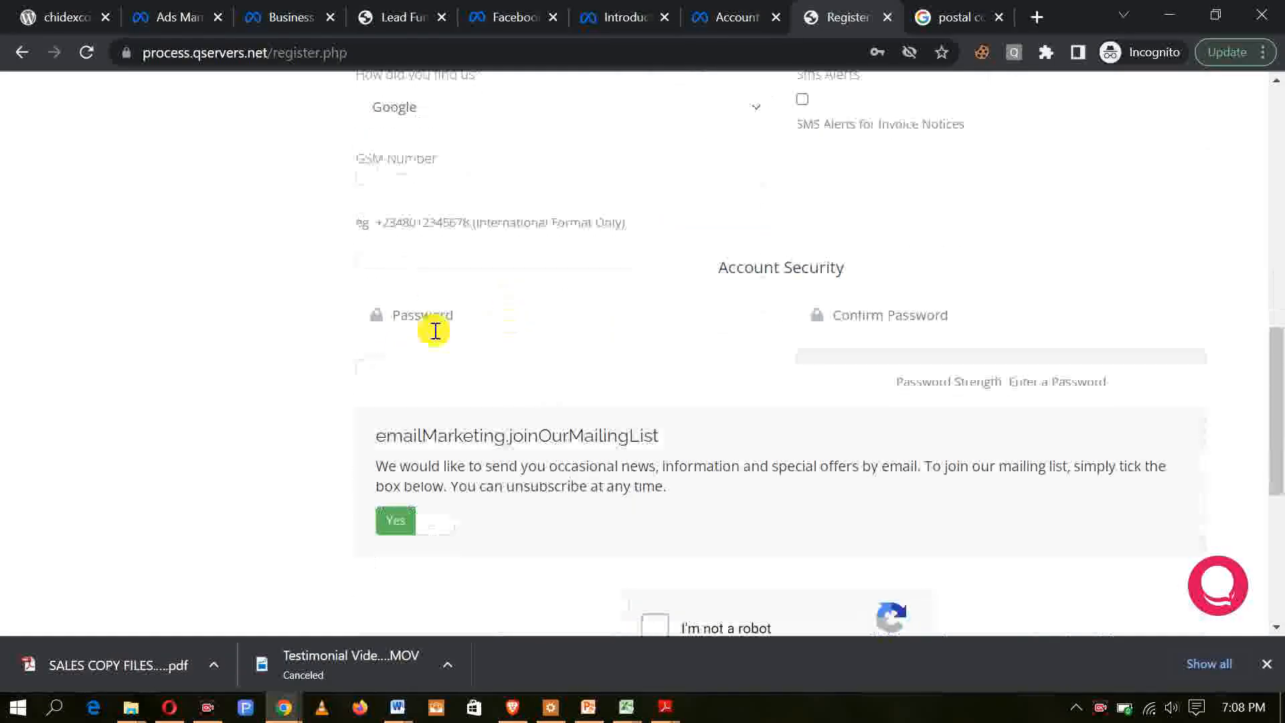
scroll(485, 199, up, 3)
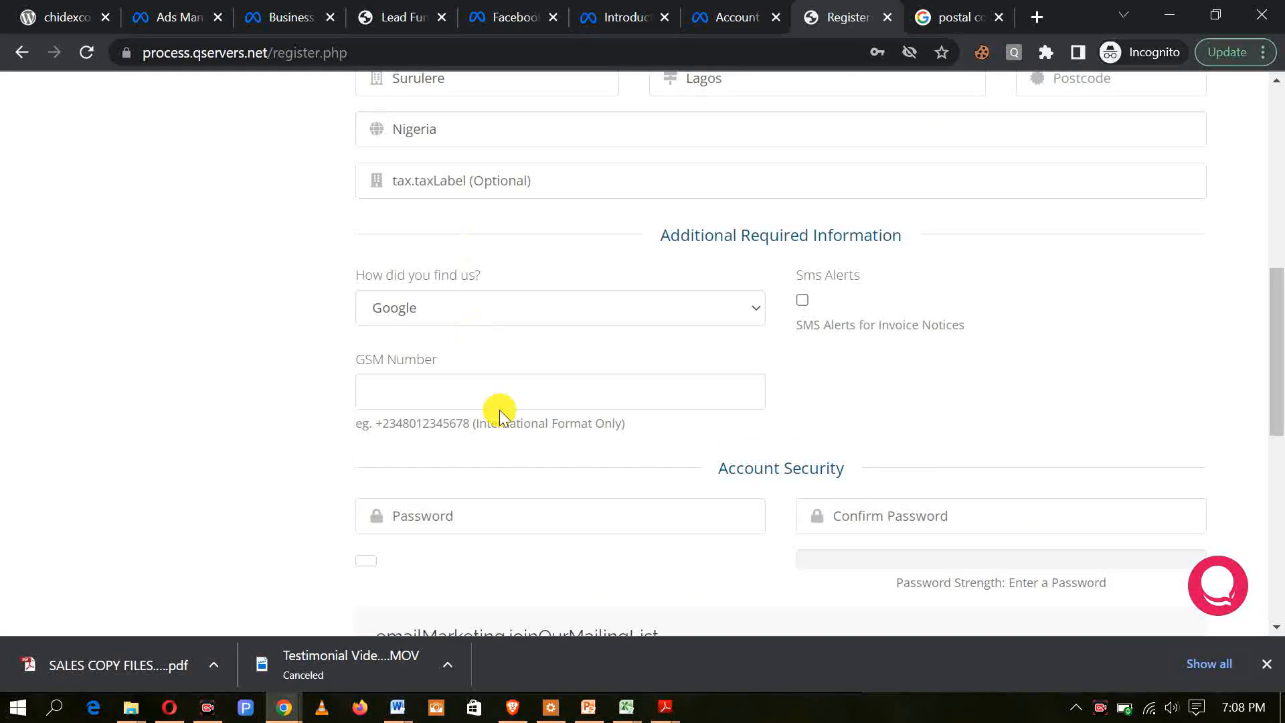
click(454, 388)
Step: Examine the rest of the registration form, including the password fields, mailing-list option, reCAPTCHA and Terms of Service
scroll(469, 395, down, 3)
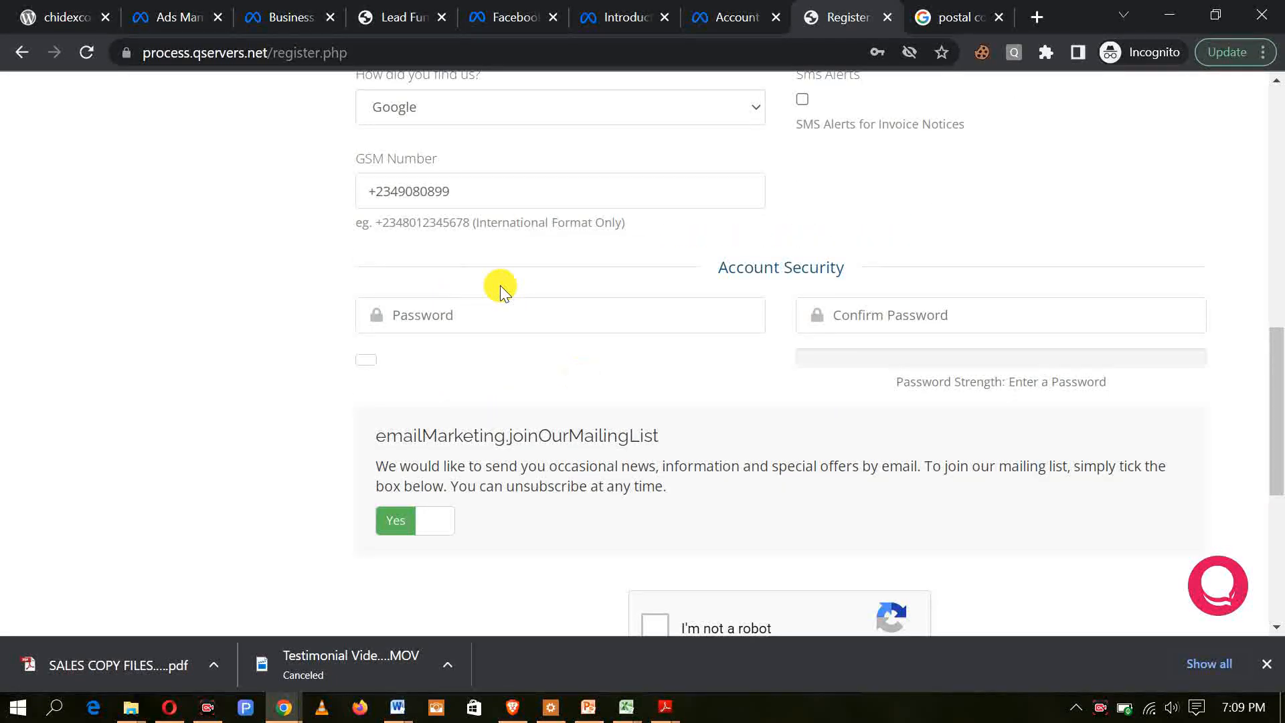
click(528, 320)
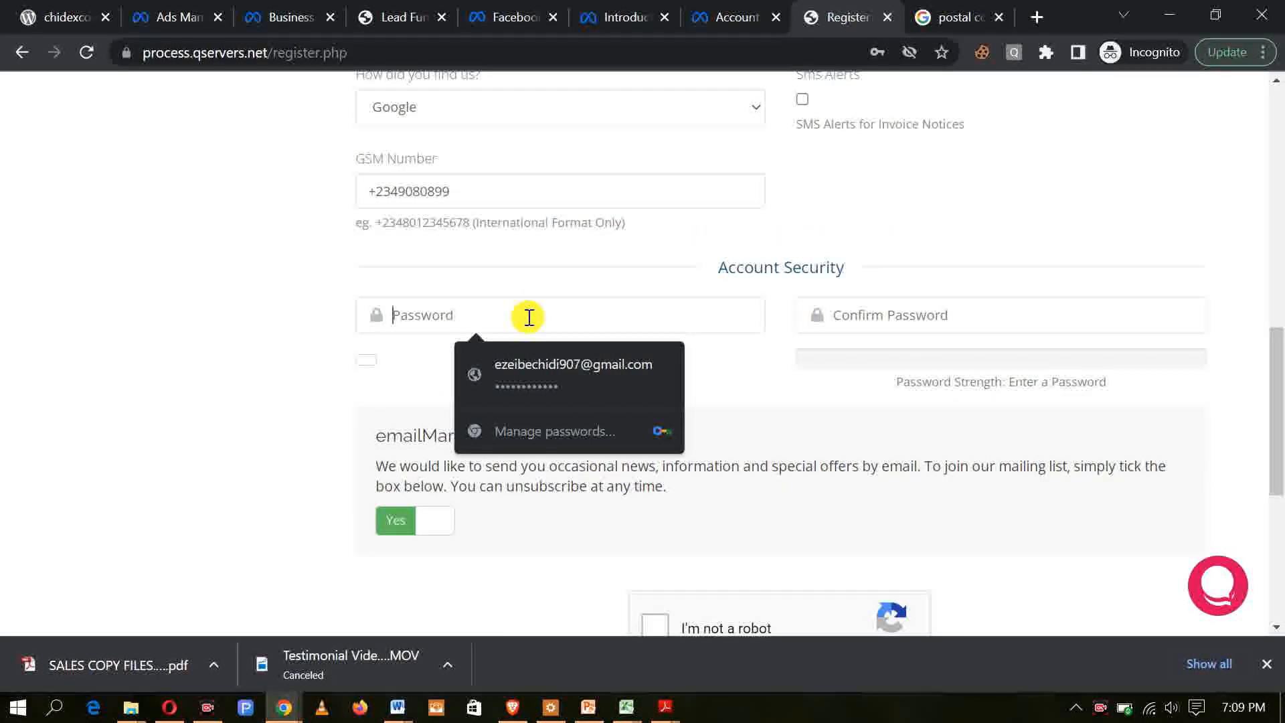
click(966, 314)
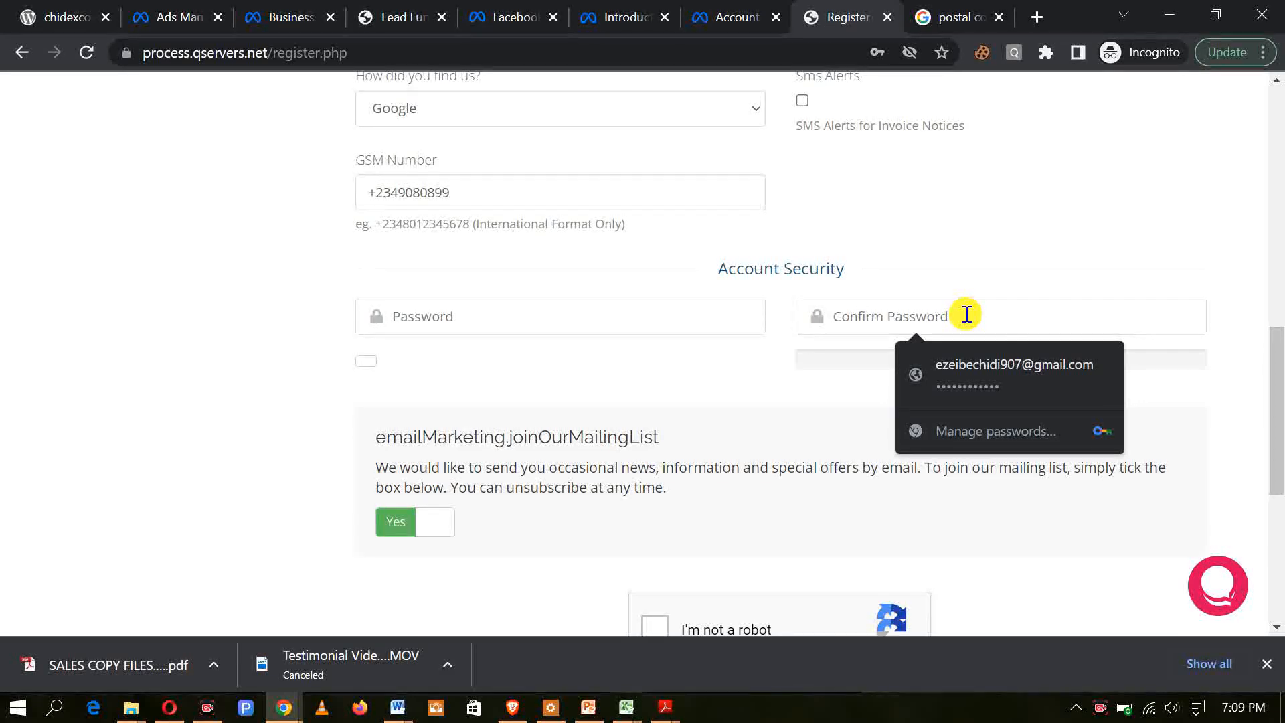
scroll(967, 315, up, 10)
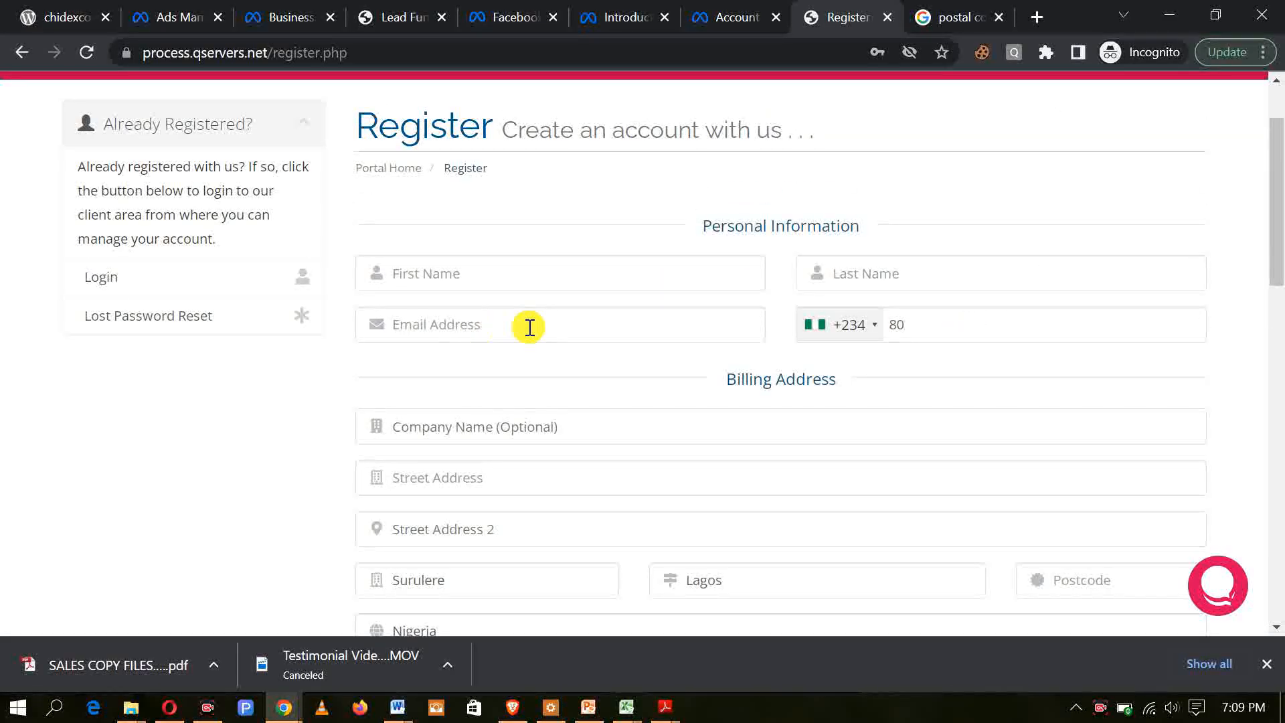
scroll(523, 324, down, 9)
scroll(523, 325, up, 10)
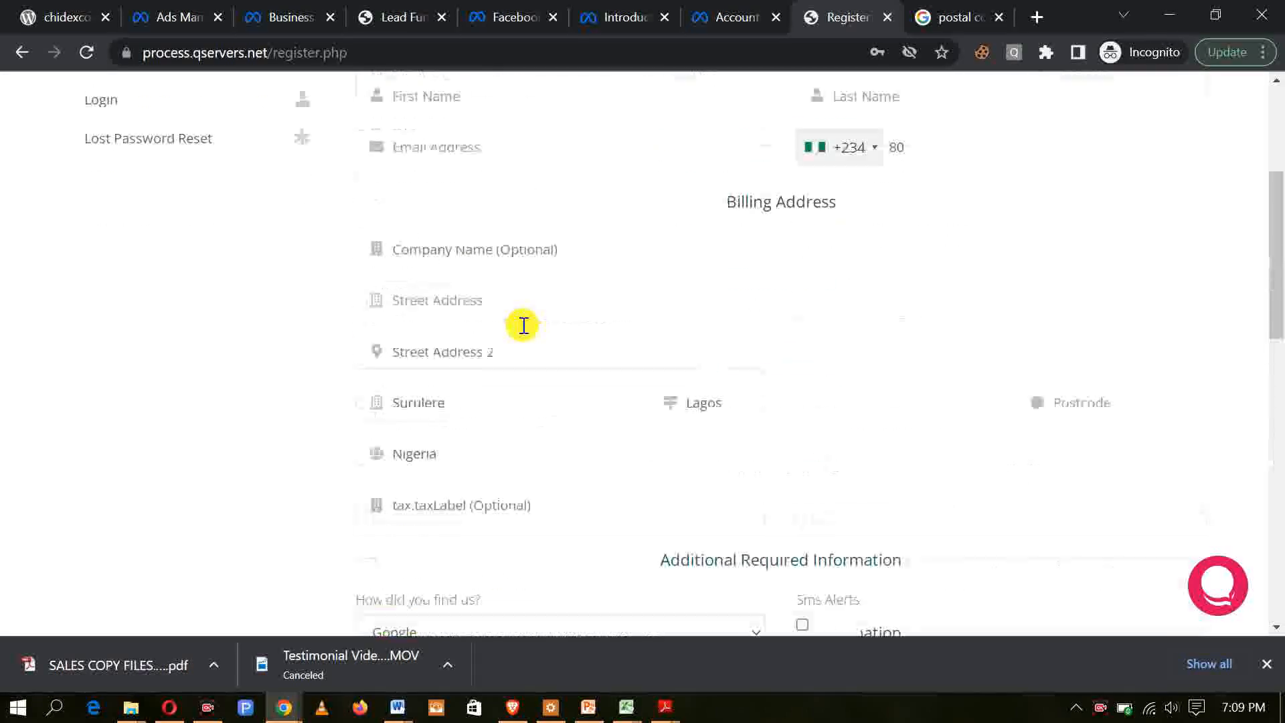
scroll(484, 450, down, 10)
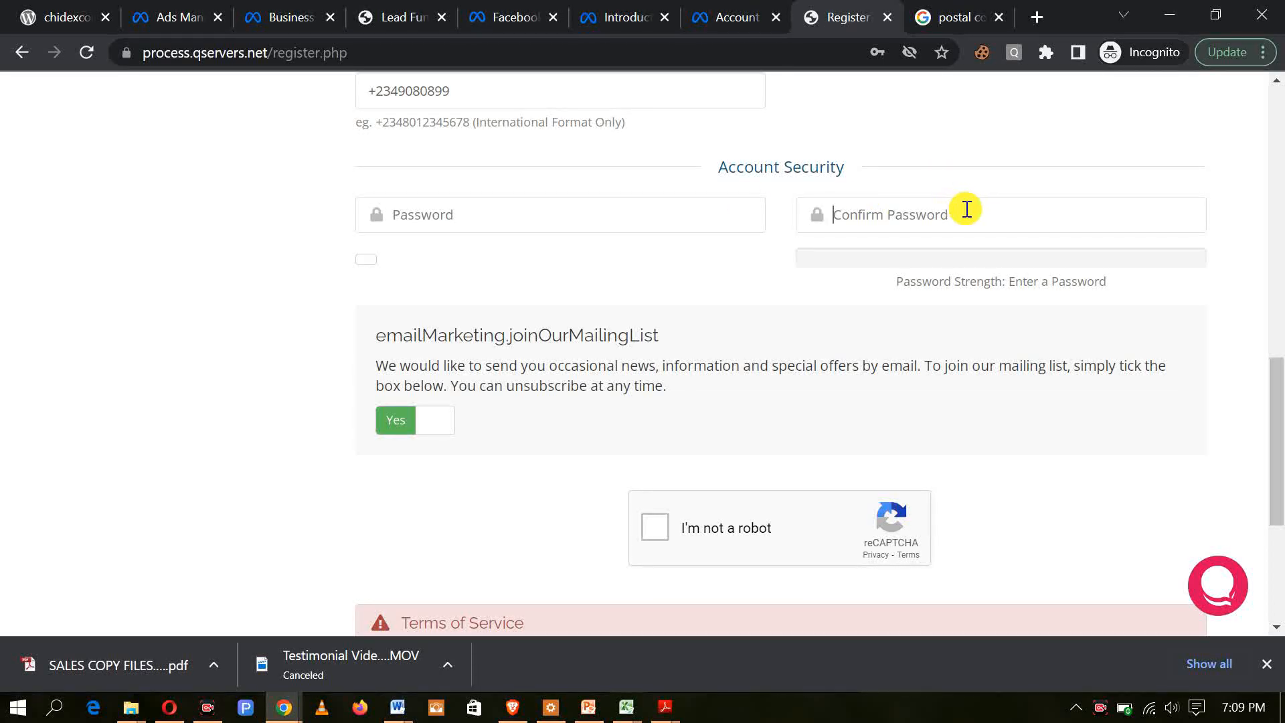
scroll(737, 348, down, 3)
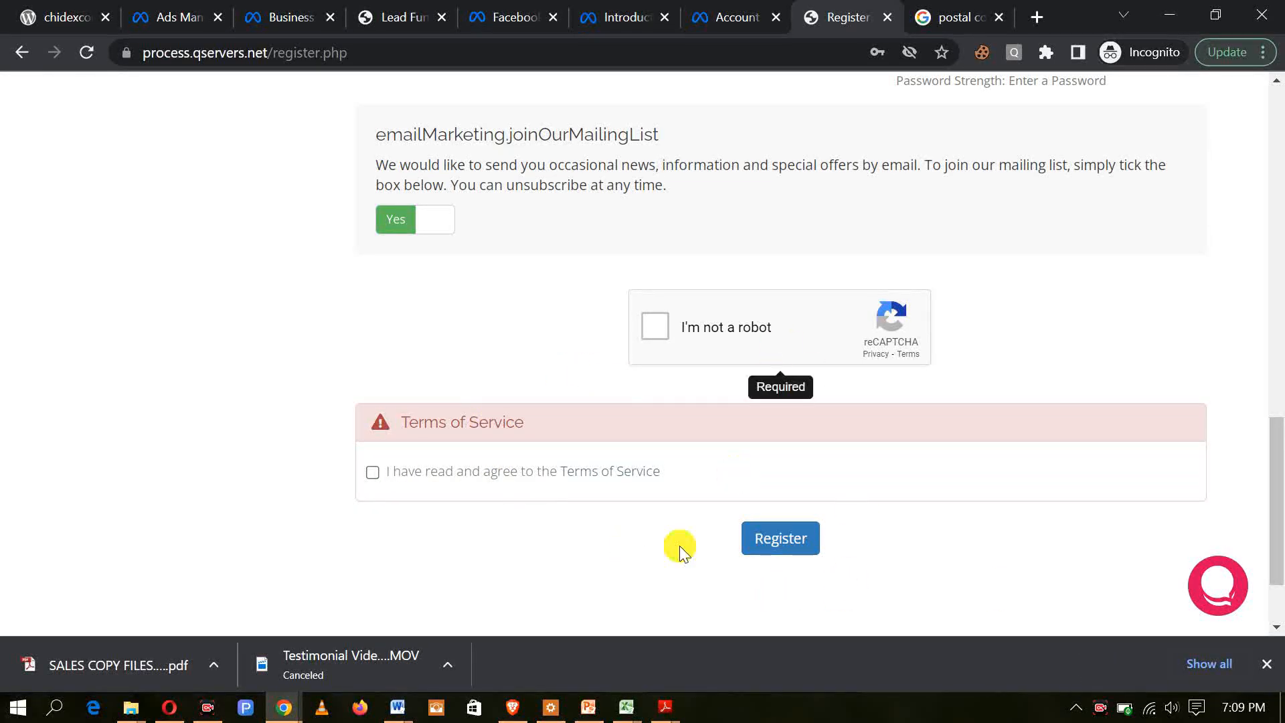
scroll(877, 332, up, 8)
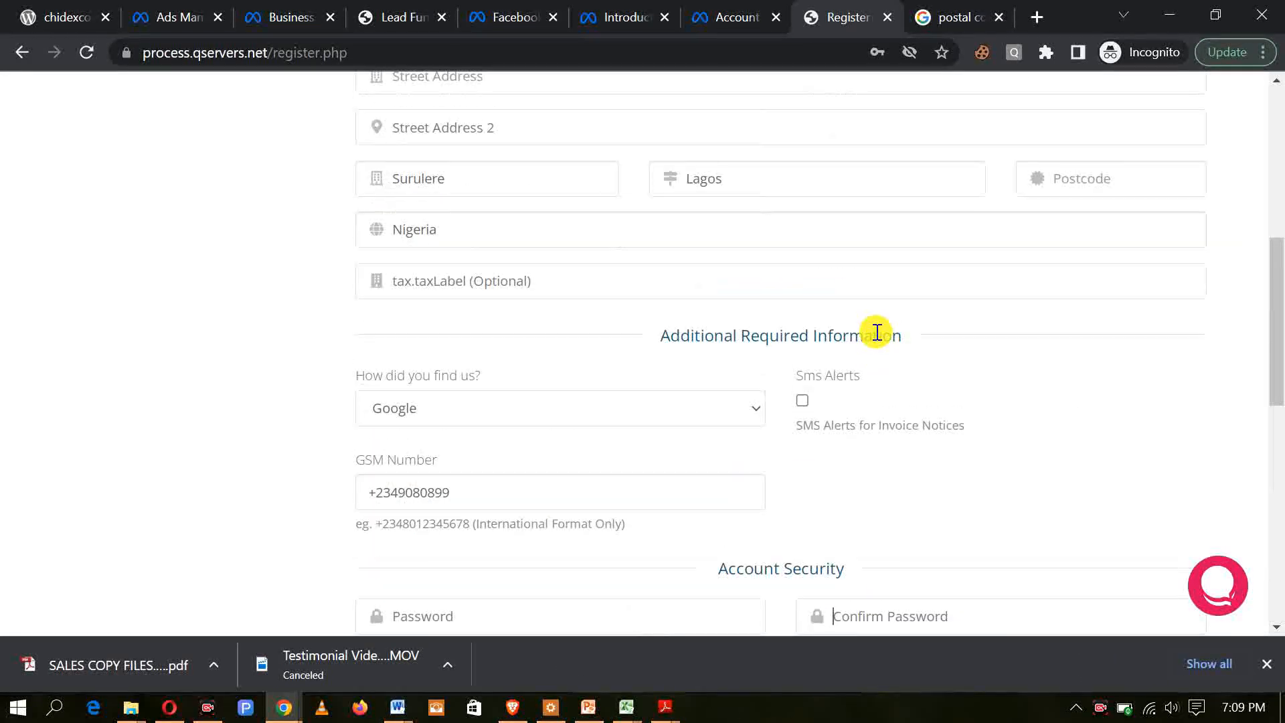
scroll(877, 332, up, 7)
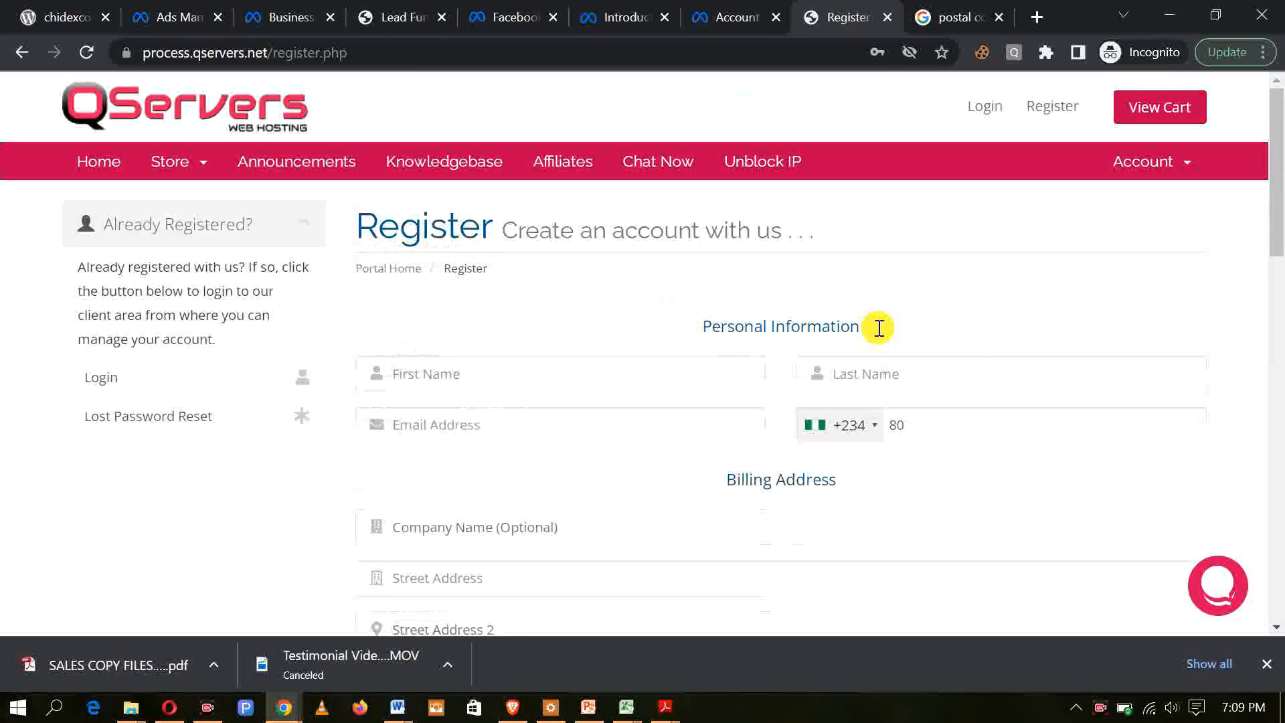
Step: Log in to the existing QServers client account with the saved e-mail address and password
click(977, 108)
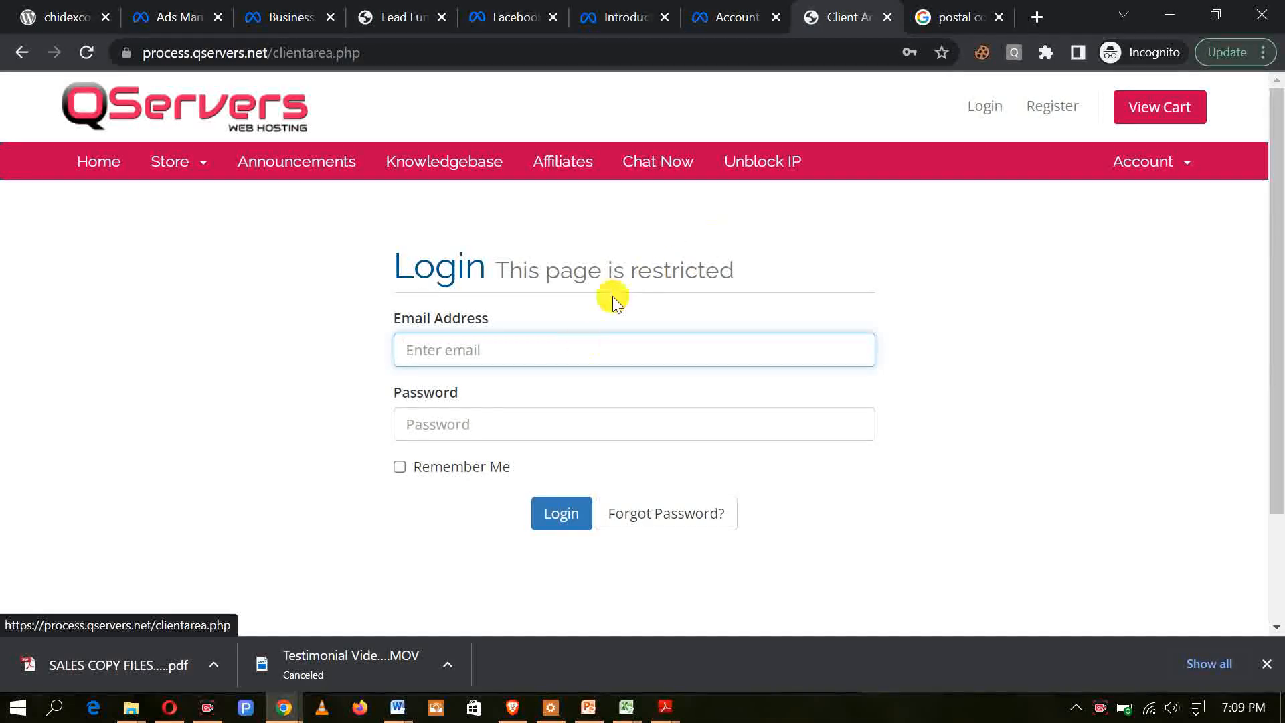
click(574, 349)
click(592, 415)
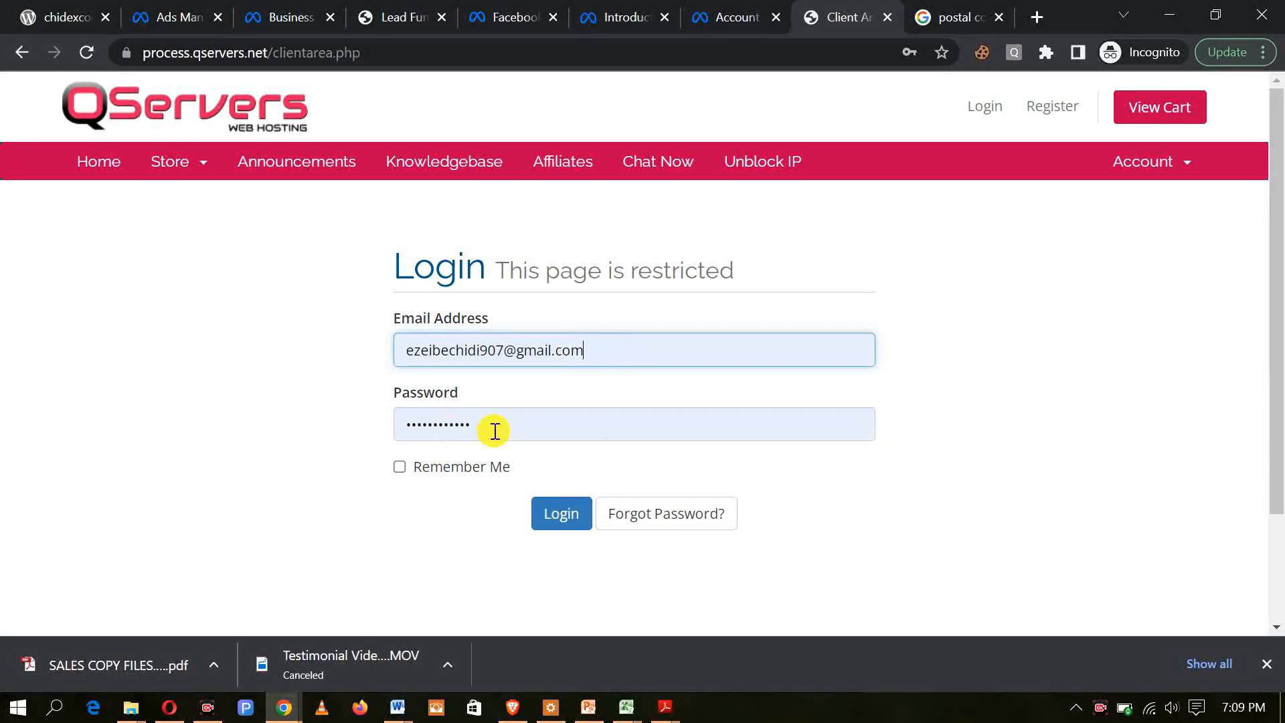
click(562, 513)
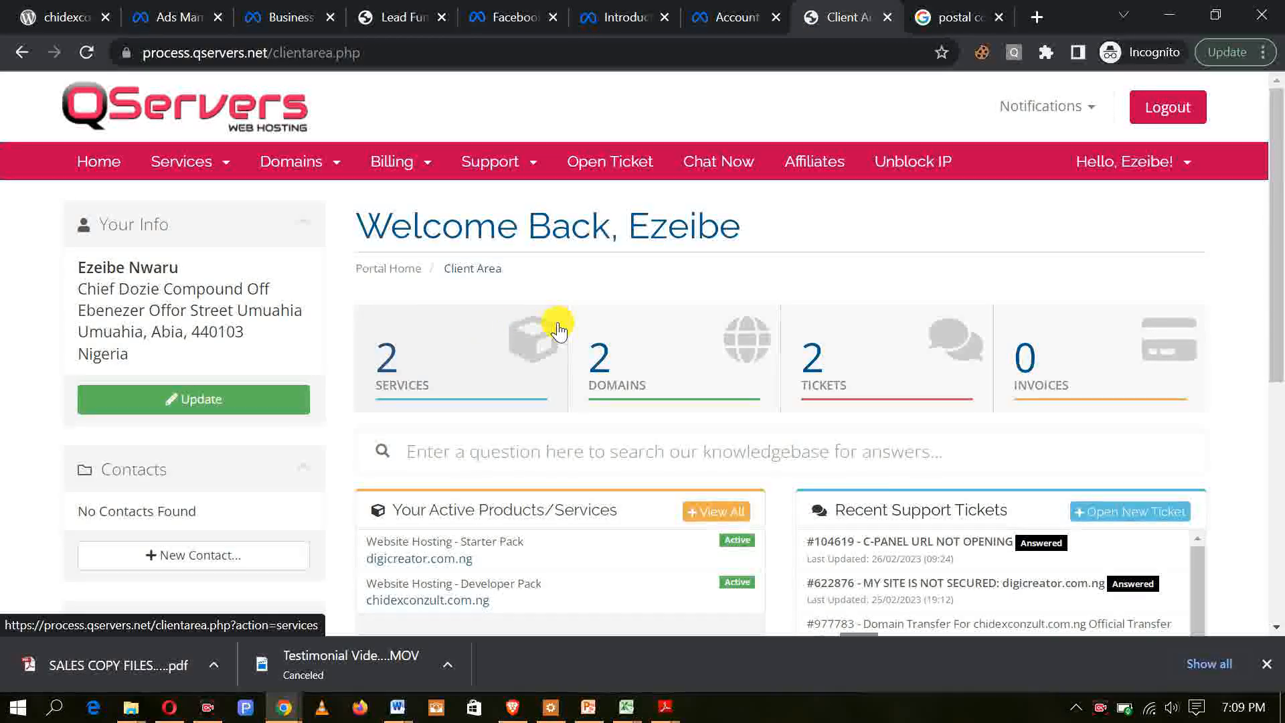
Step: Examine the client area overview of services, domains, tickets and invoices
scroll(559, 328, down, 2)
scroll(712, 410, up, 2)
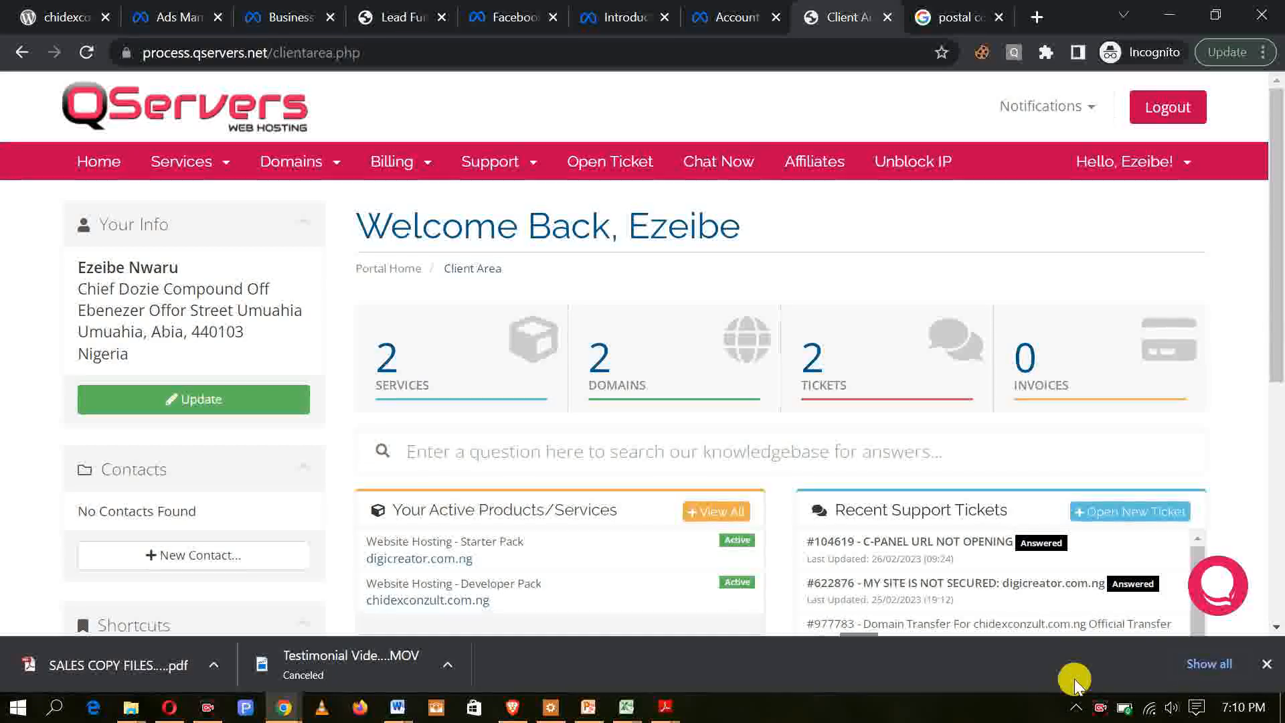
mouse_move(351, 253)
mouse_down()
mouse_move(620, 476)
mouse_move(1270, 422)
mouse_move(1225, 431)
mouse_up()
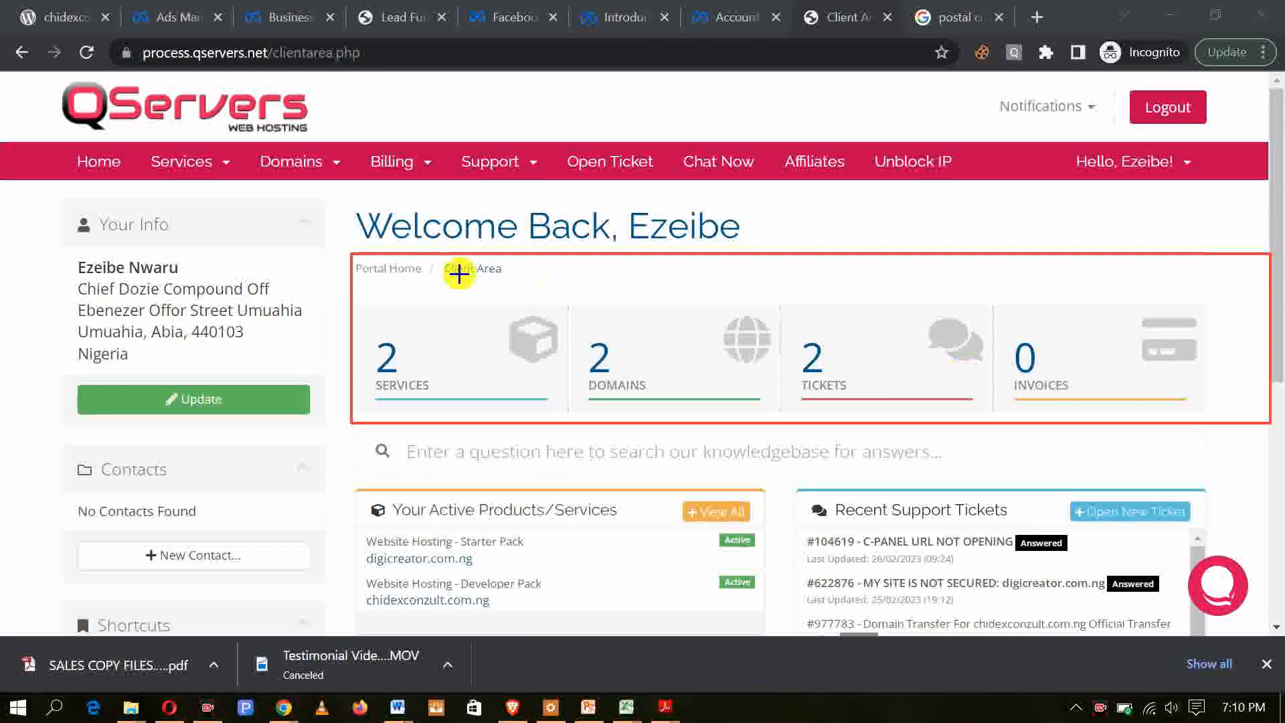
drag(367, 309, 473, 407)
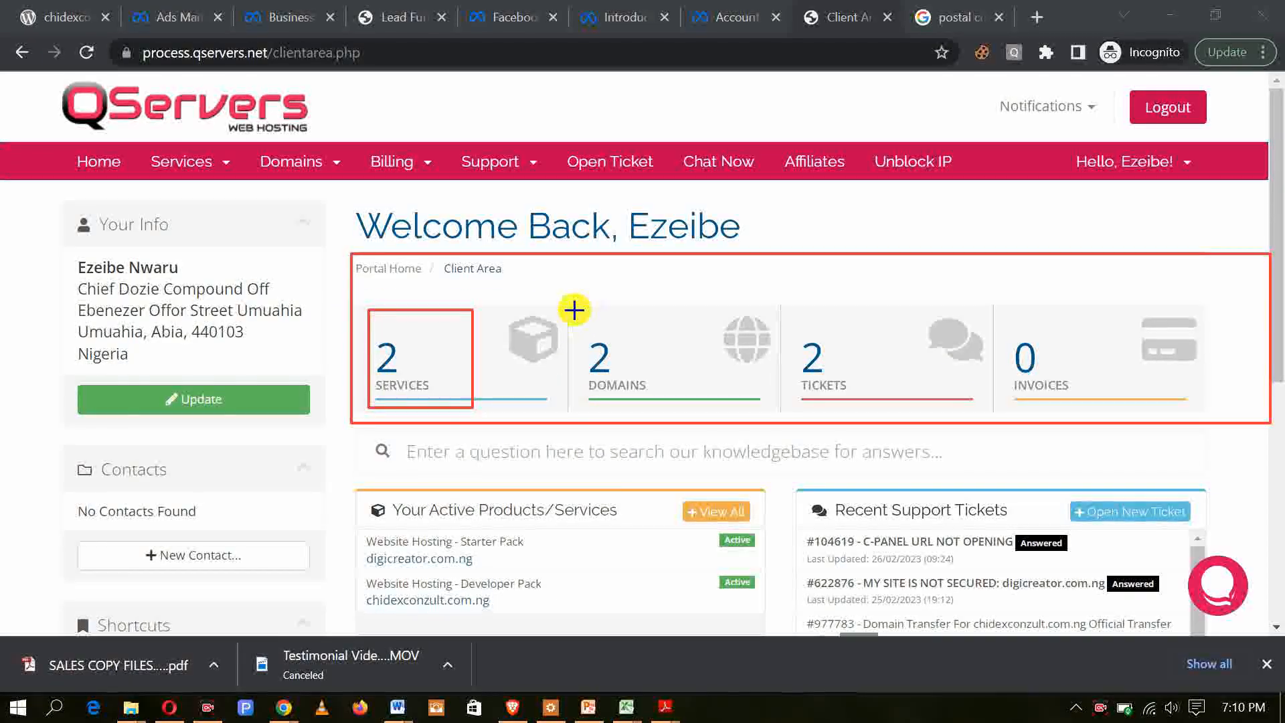
mouse_move(566, 322)
mouse_down()
mouse_move(662, 418)
mouse_move(711, 405)
mouse_up()
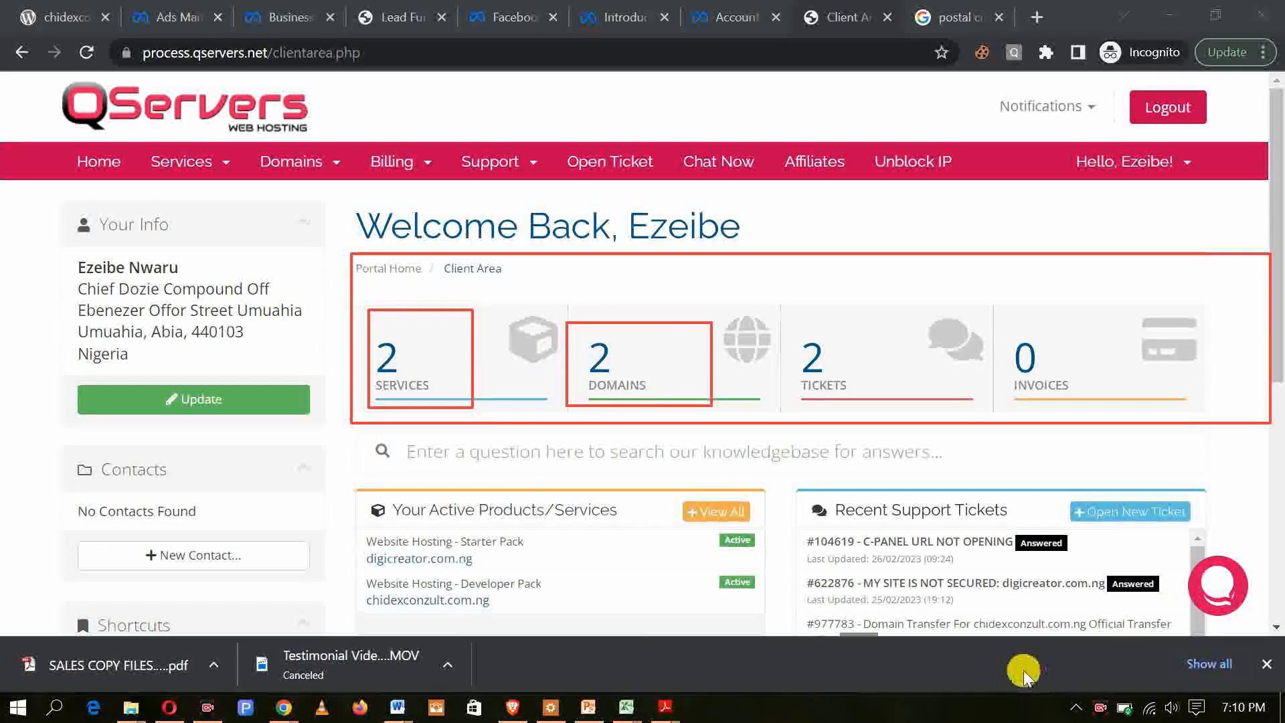
click(1044, 676)
click(1044, 676)
click(1045, 676)
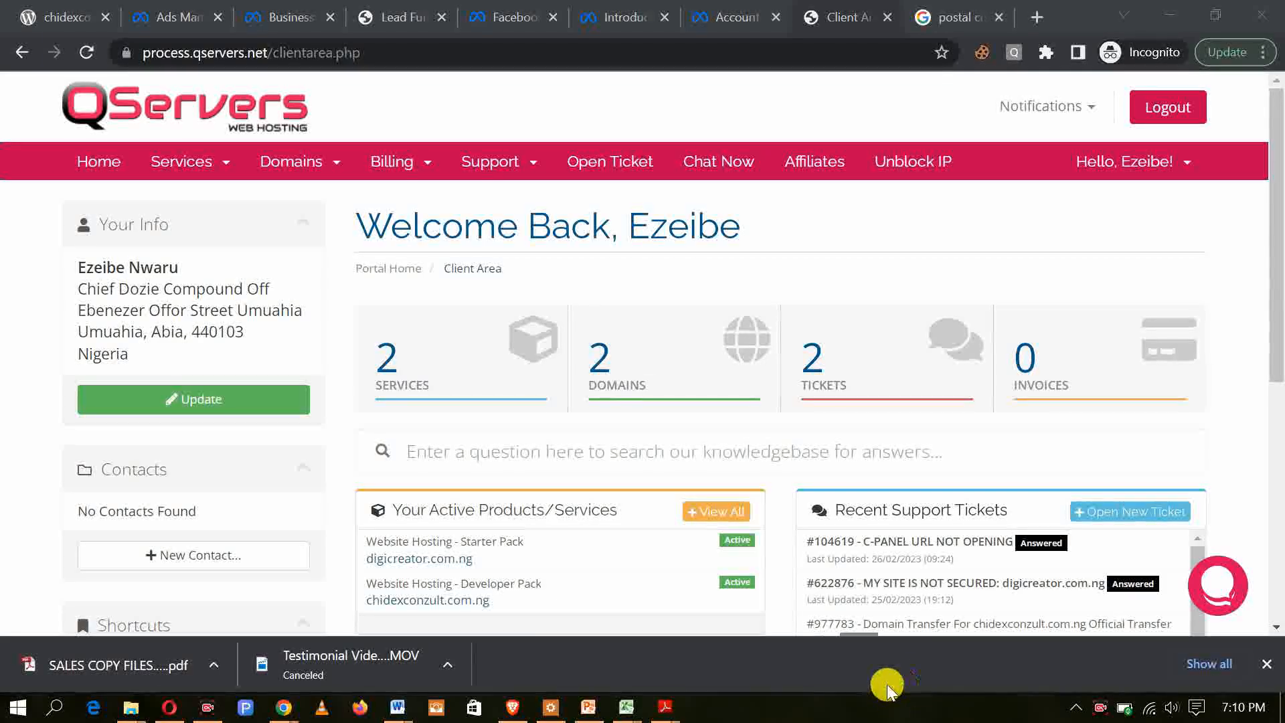
Step: Open the domain search page for registering a new domain from the client area
click(334, 169)
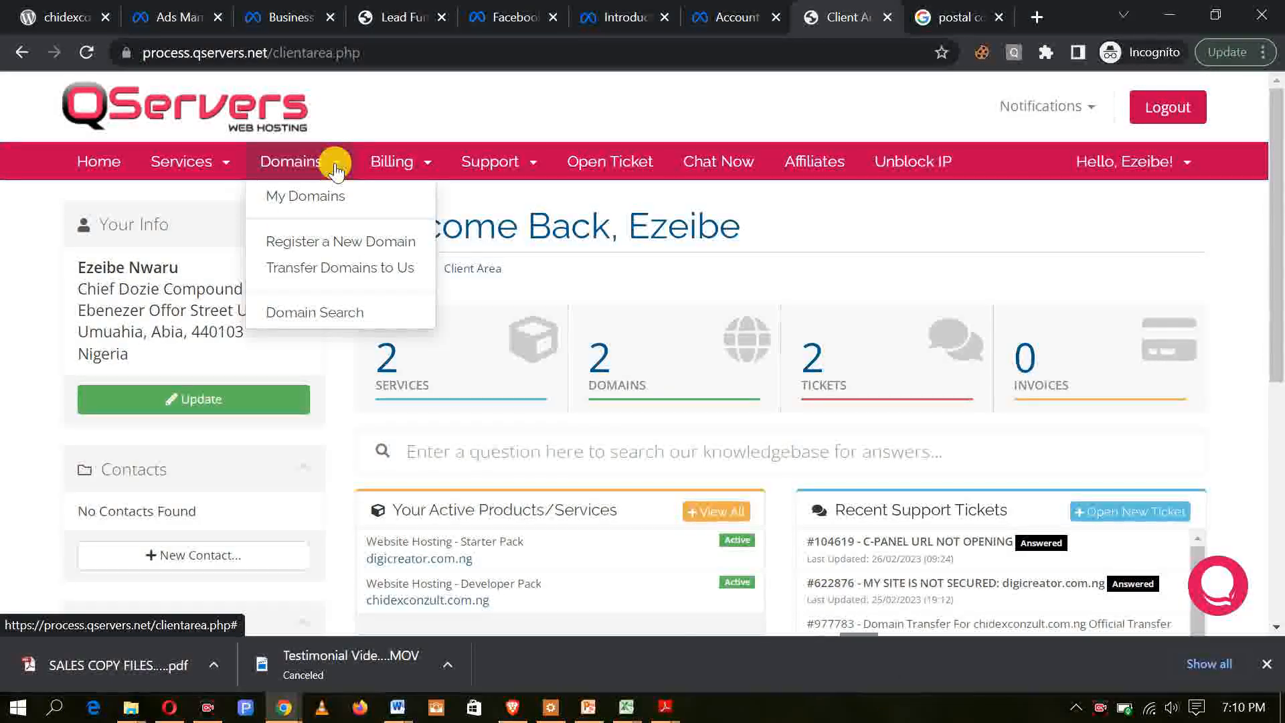
click(331, 314)
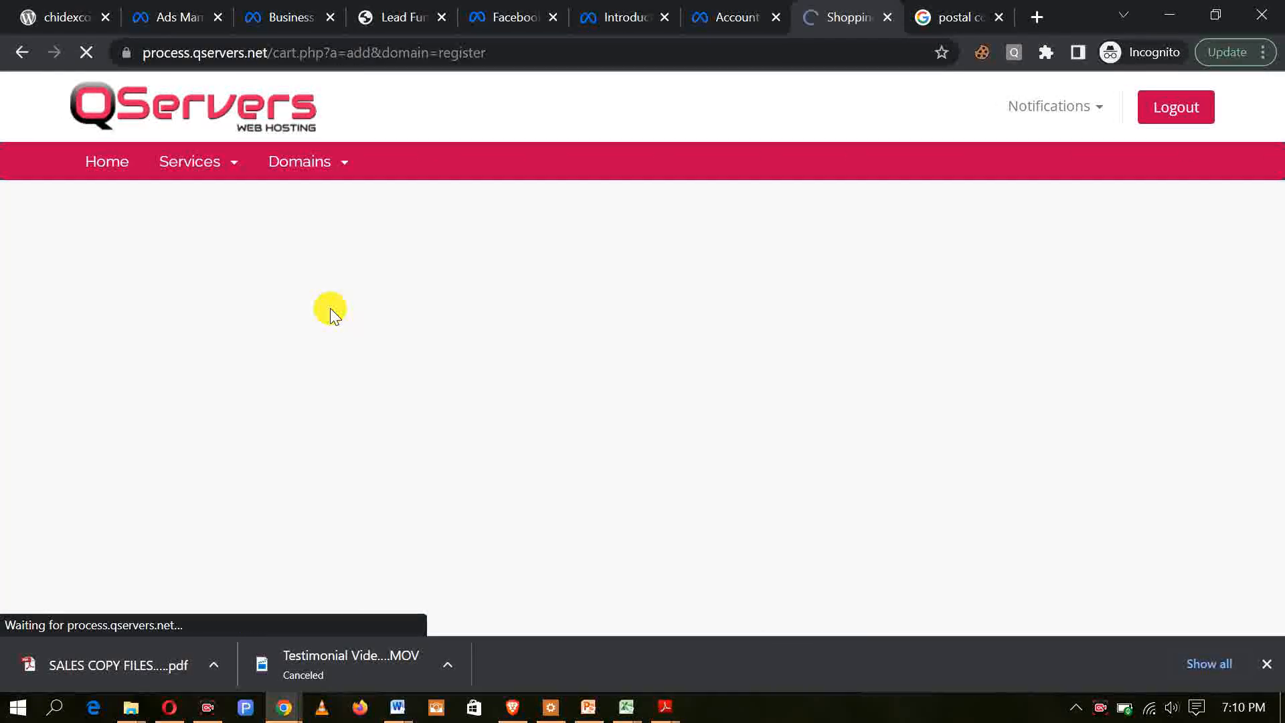
scroll(616, 415, down, 3)
scroll(612, 416, up, 3)
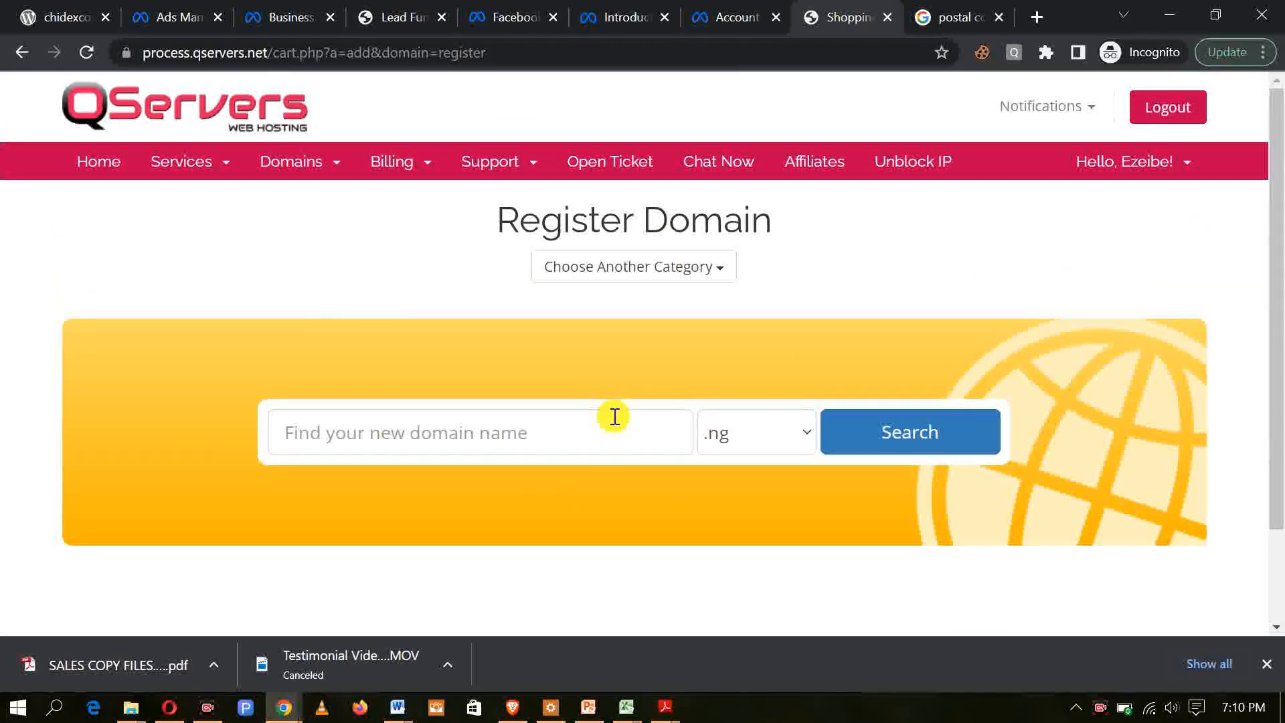
Step: Search for the domain name talkwitdugicreator with the .com.ng extension
click(434, 432)
text(tal)
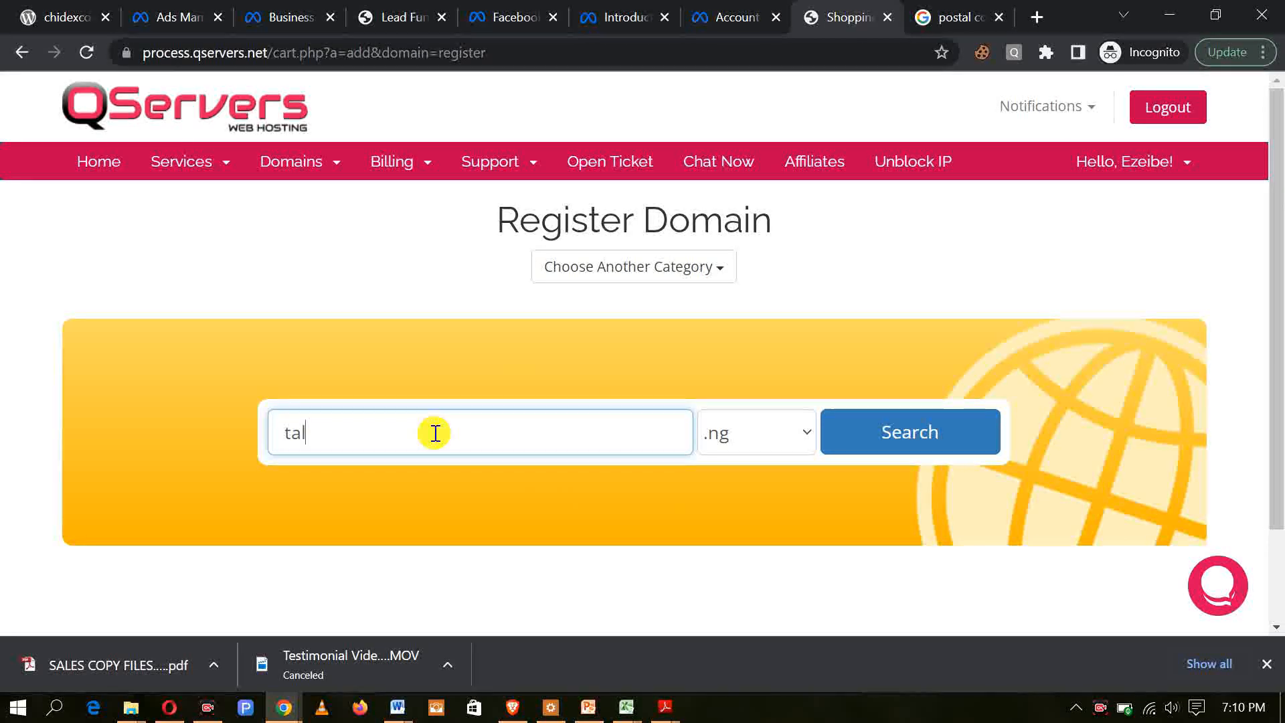
text(kwitdugicreato)
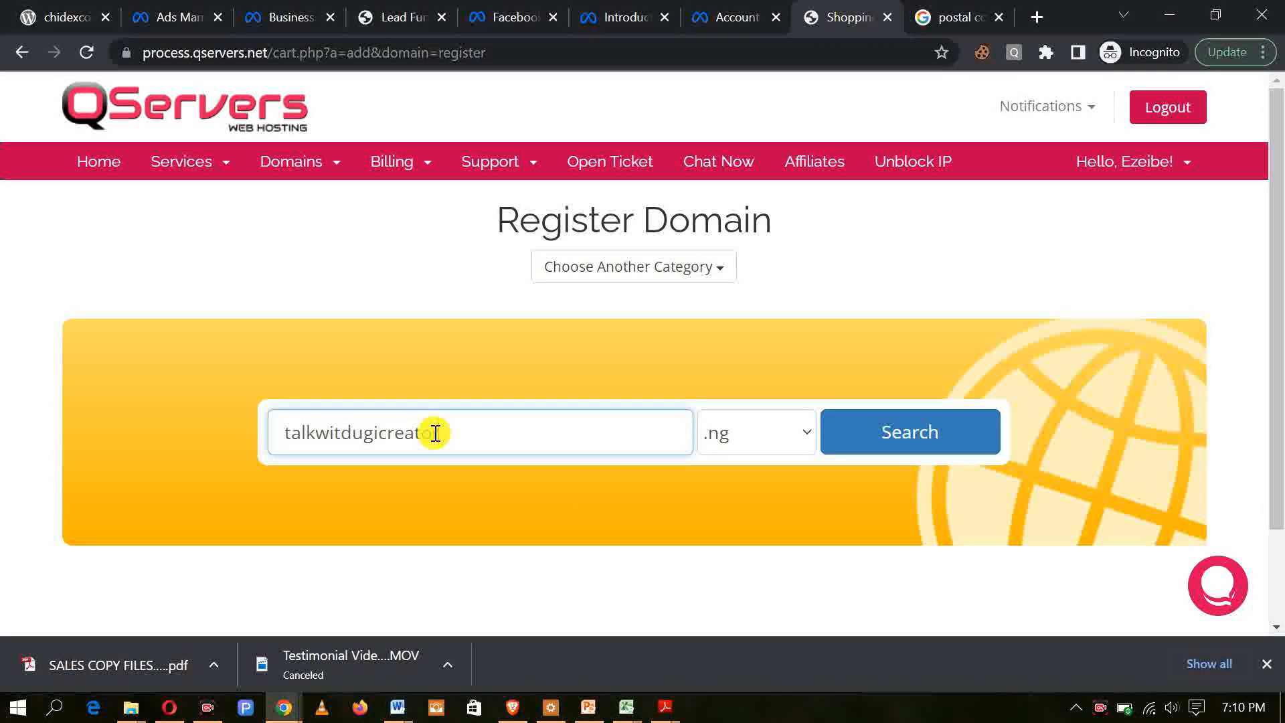
text(r)
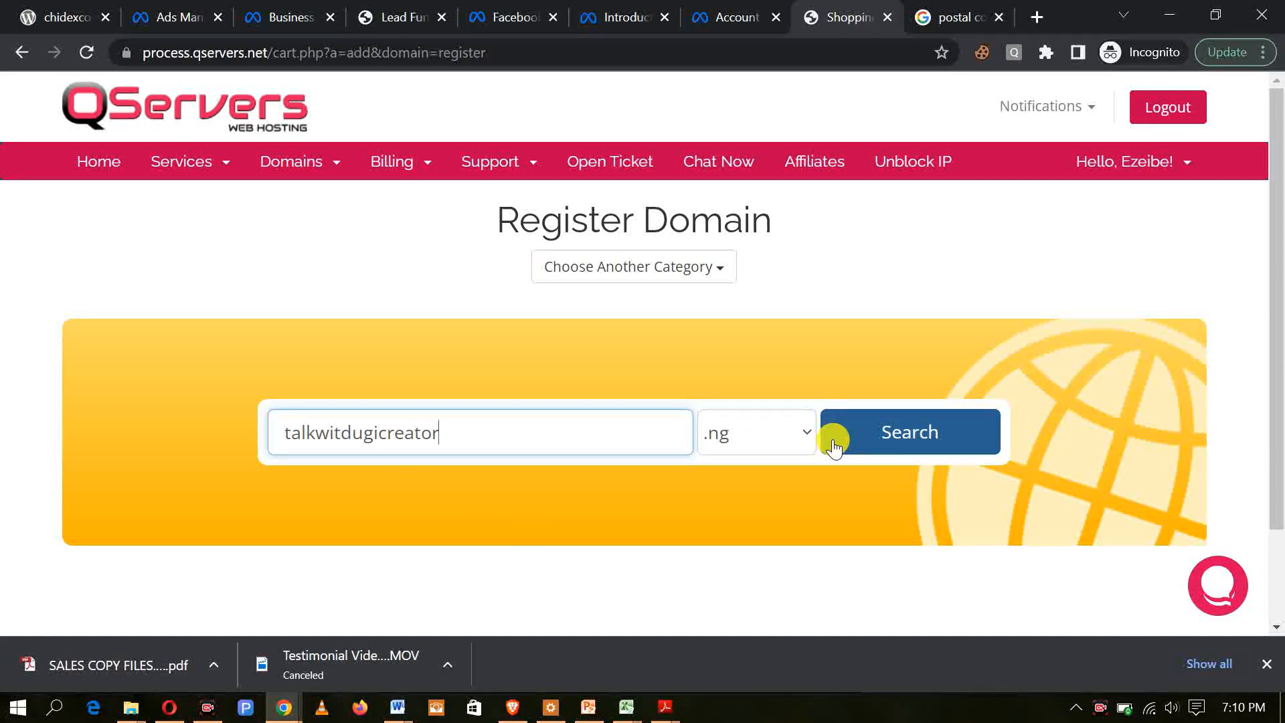
click(810, 436)
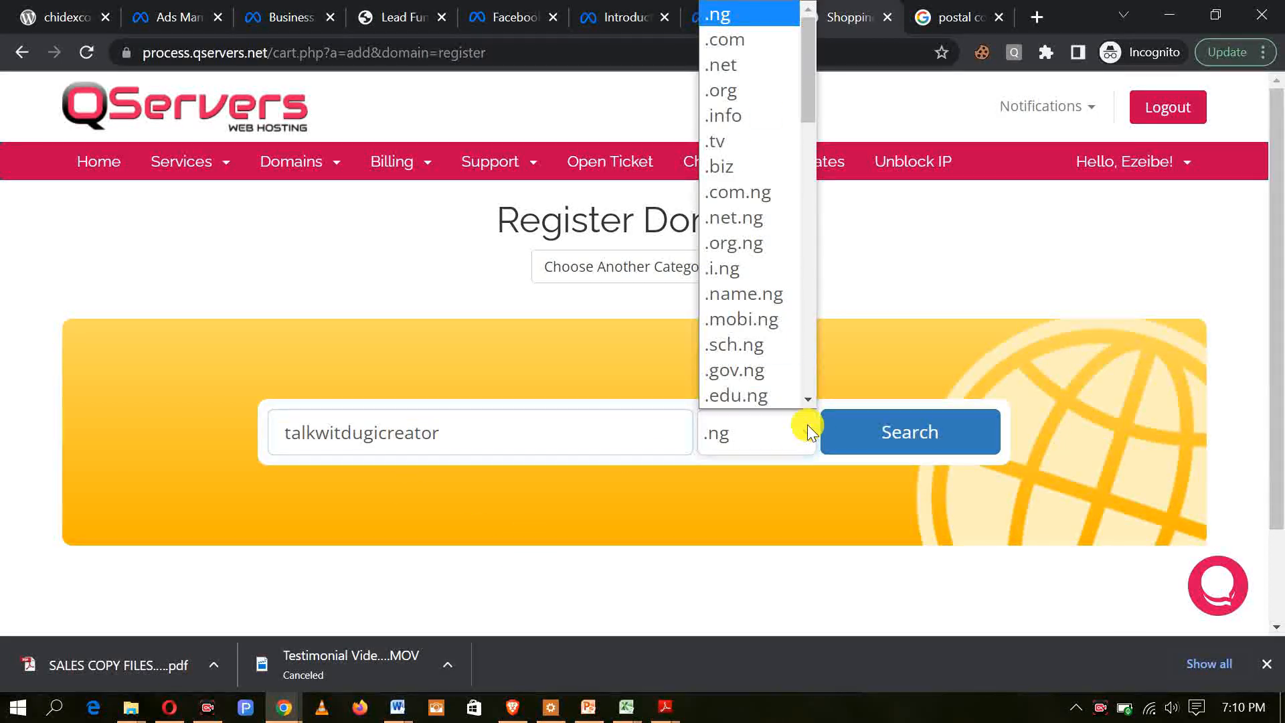
click(739, 190)
click(914, 432)
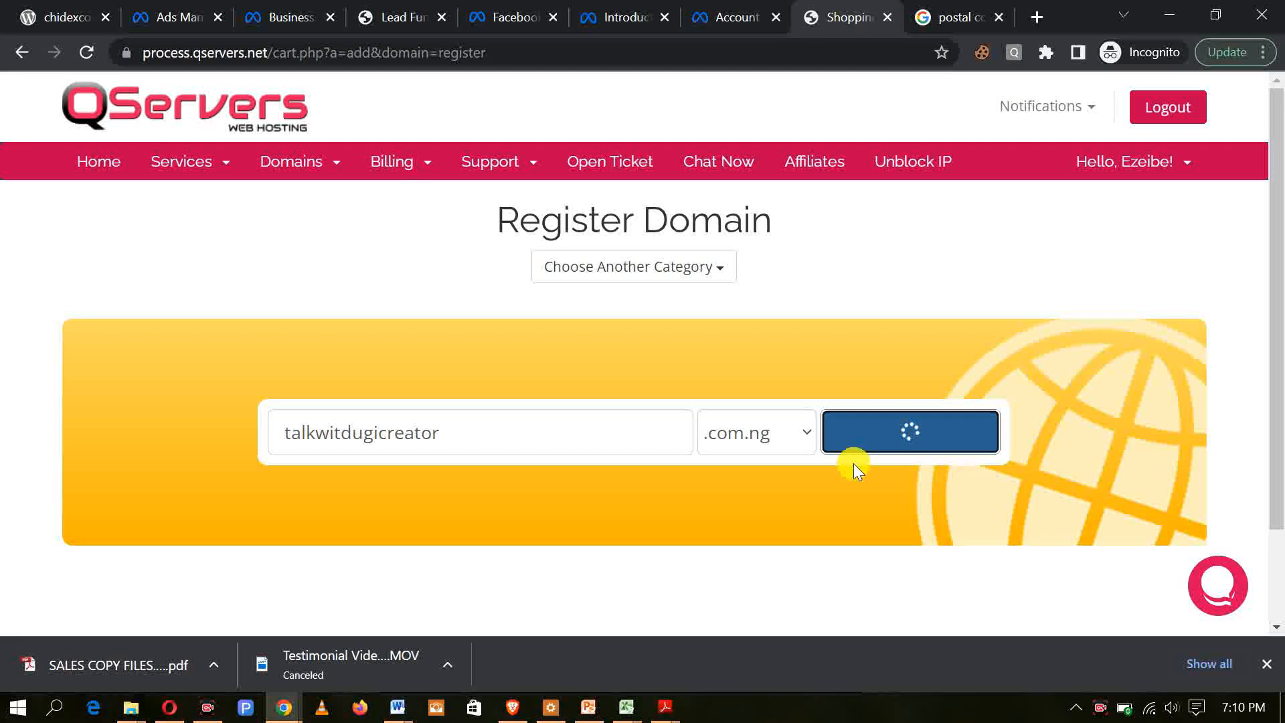
Step: Correct the domain name to talkwitdigicreator and check its .com.ng availability and registration price
click(361, 436)
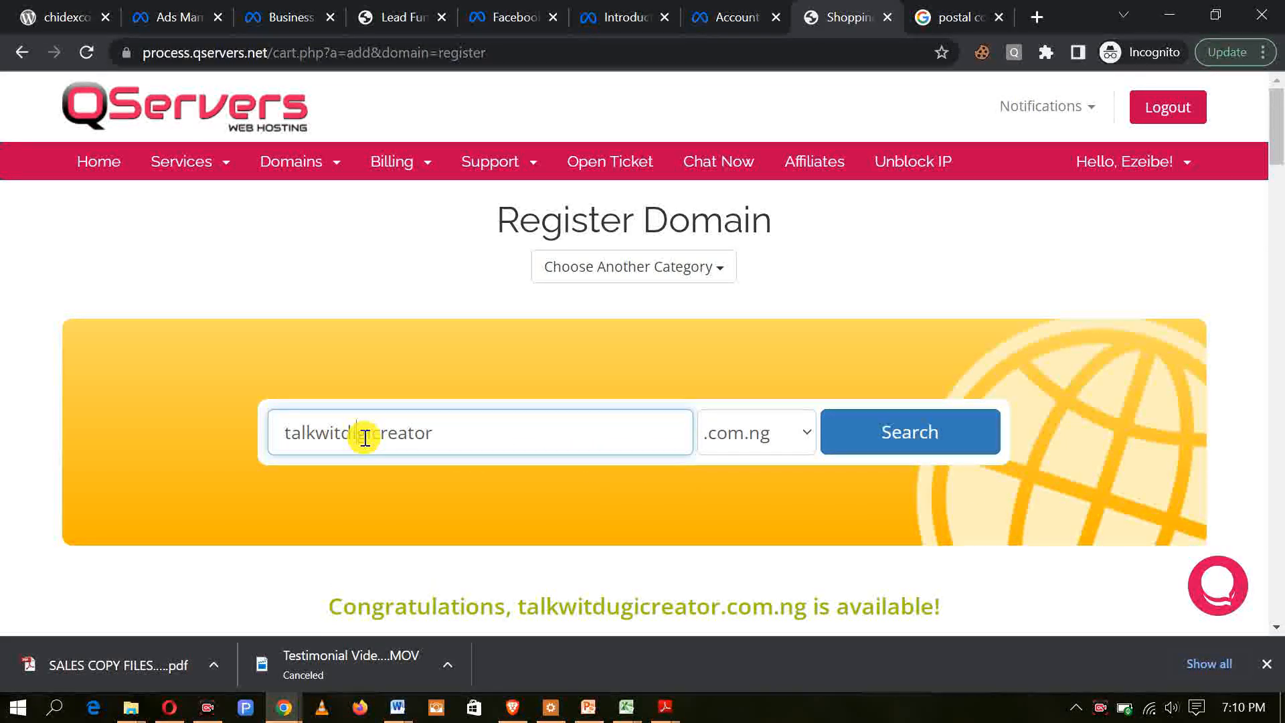
key(BackSpace)
text(i)
click(882, 439)
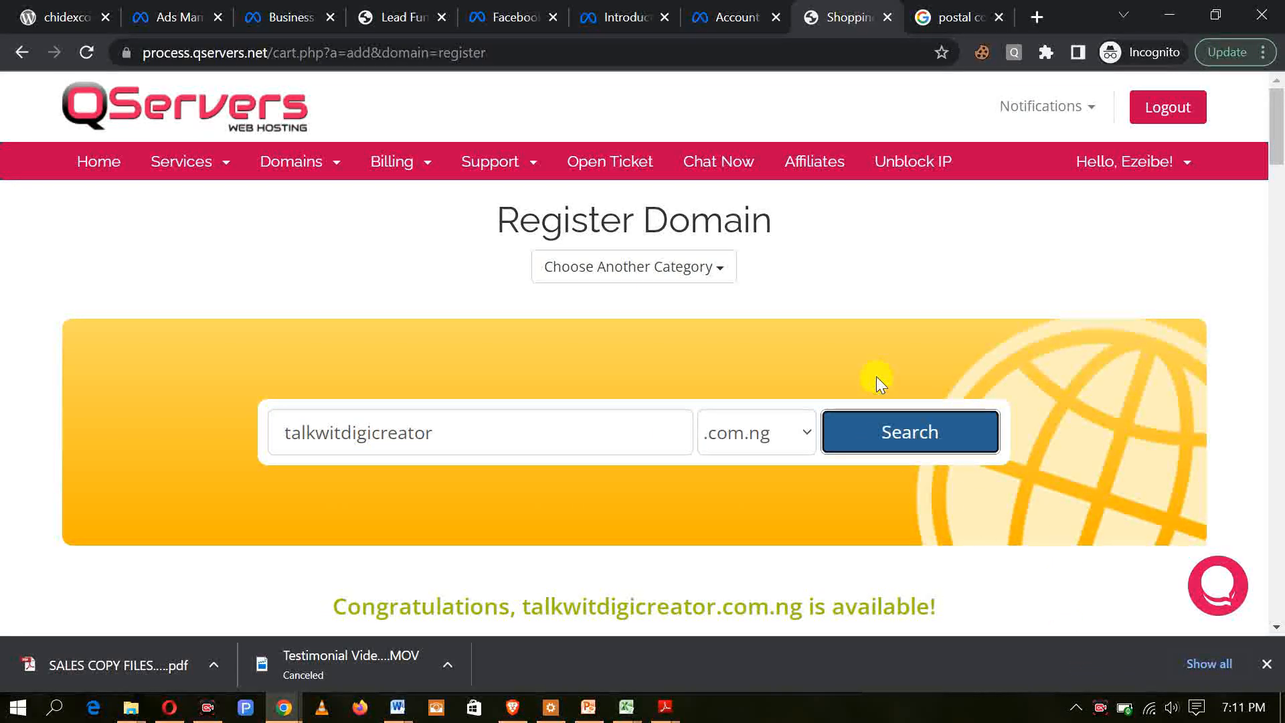
scroll(877, 378, down, 3)
click(1076, 676)
mouse_move(306, 374)
mouse_down()
mouse_move(442, 421)
mouse_move(971, 426)
mouse_up()
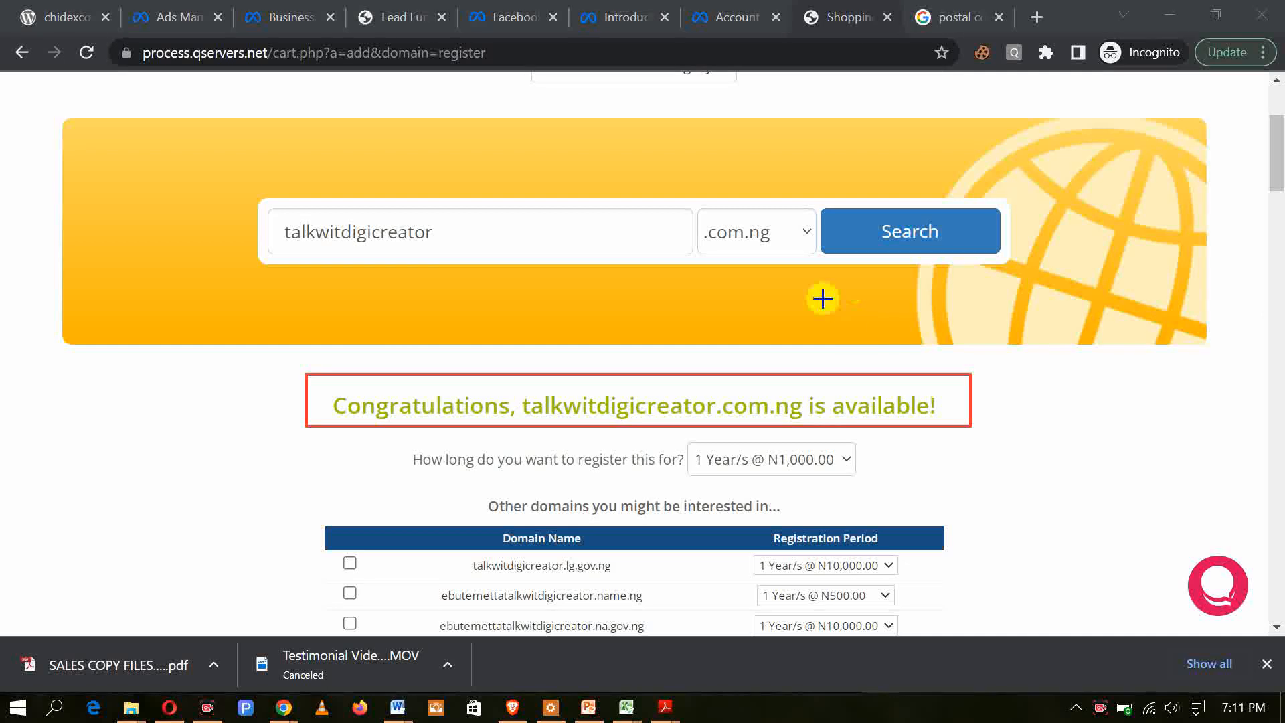
click(874, 680)
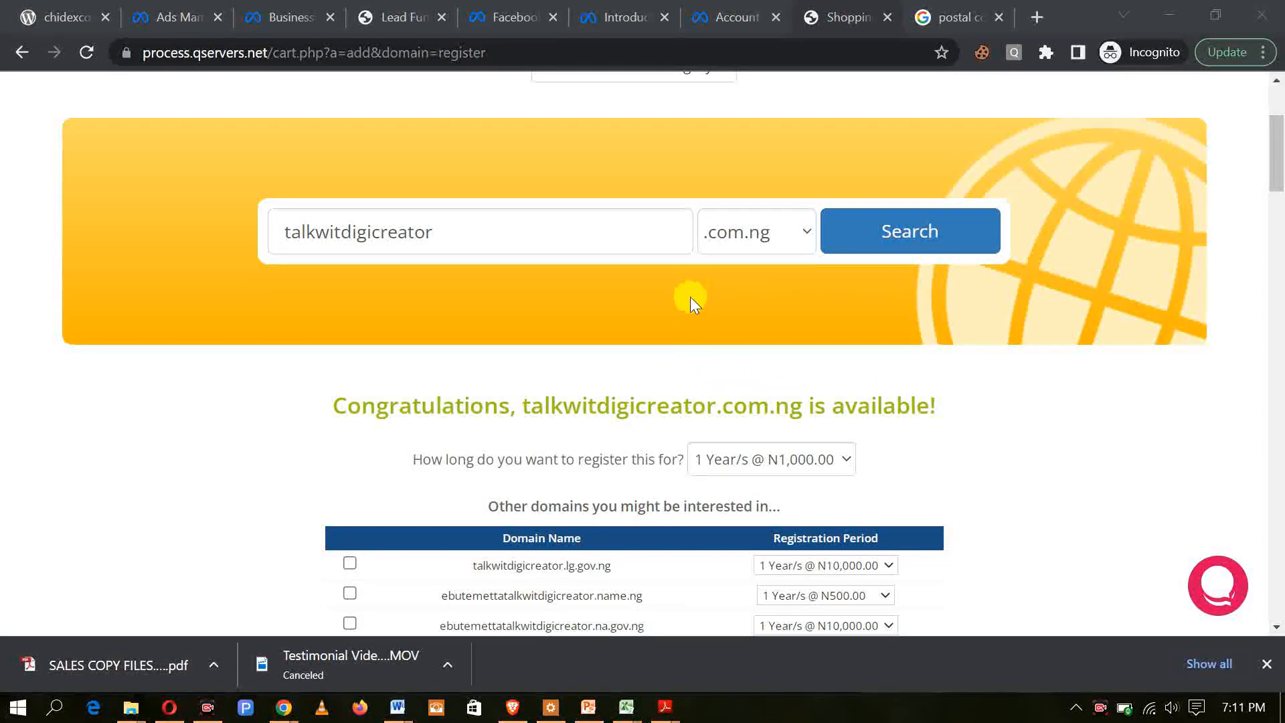
Step: Change the extension to .ng and search for talkwitdigicreator again to compare availability and price
click(809, 231)
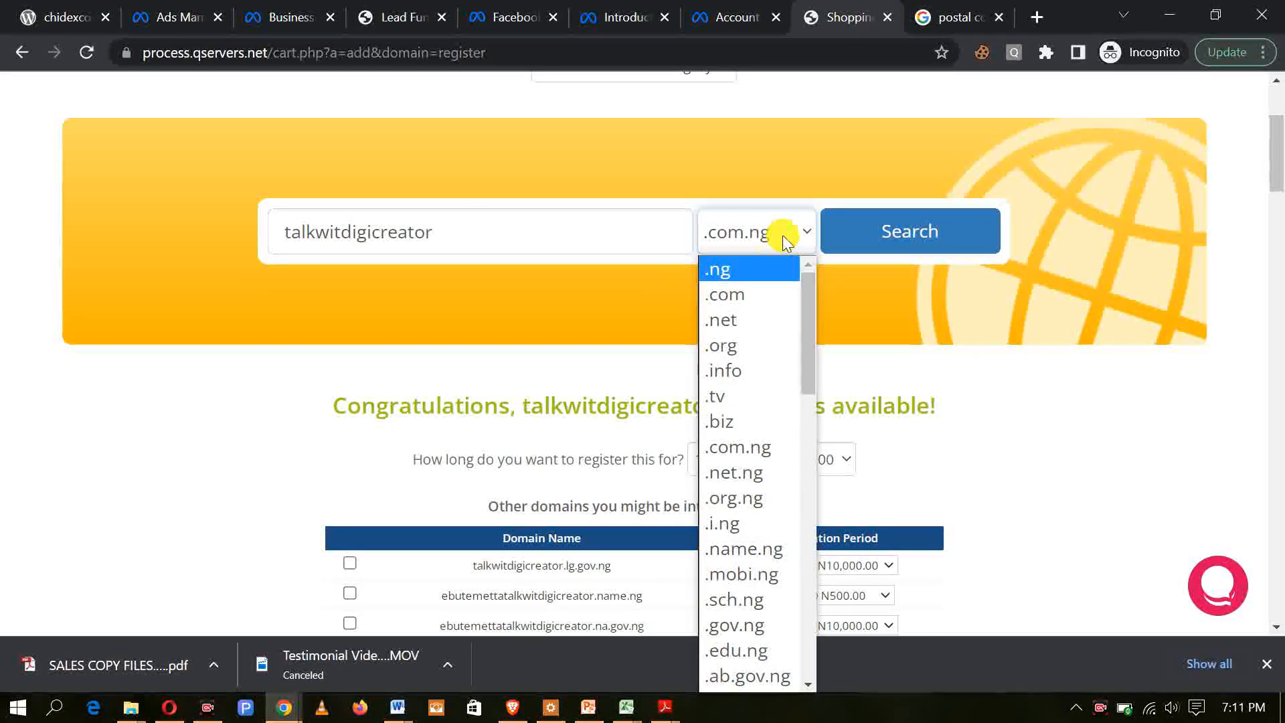
click(802, 236)
click(802, 236)
click(733, 270)
click(892, 226)
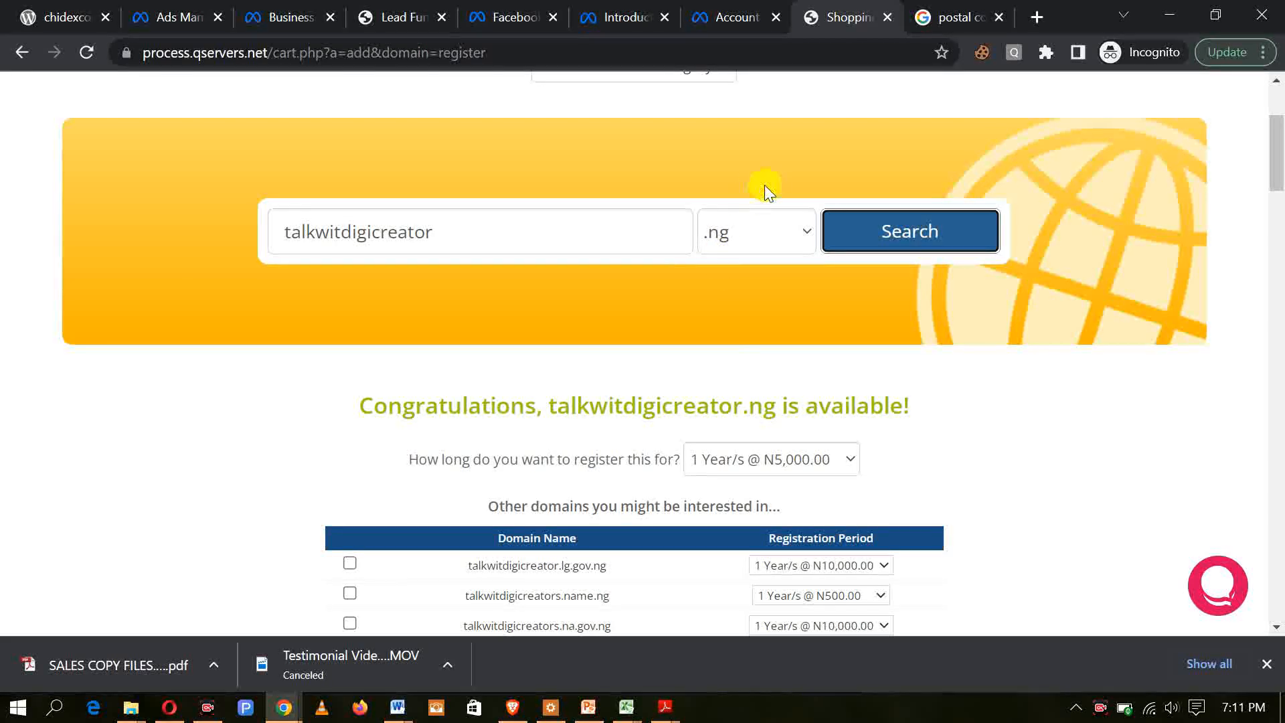
Step: Change the extension to .com and search for talkwitdigicreator to compare its availability and registration price
click(809, 234)
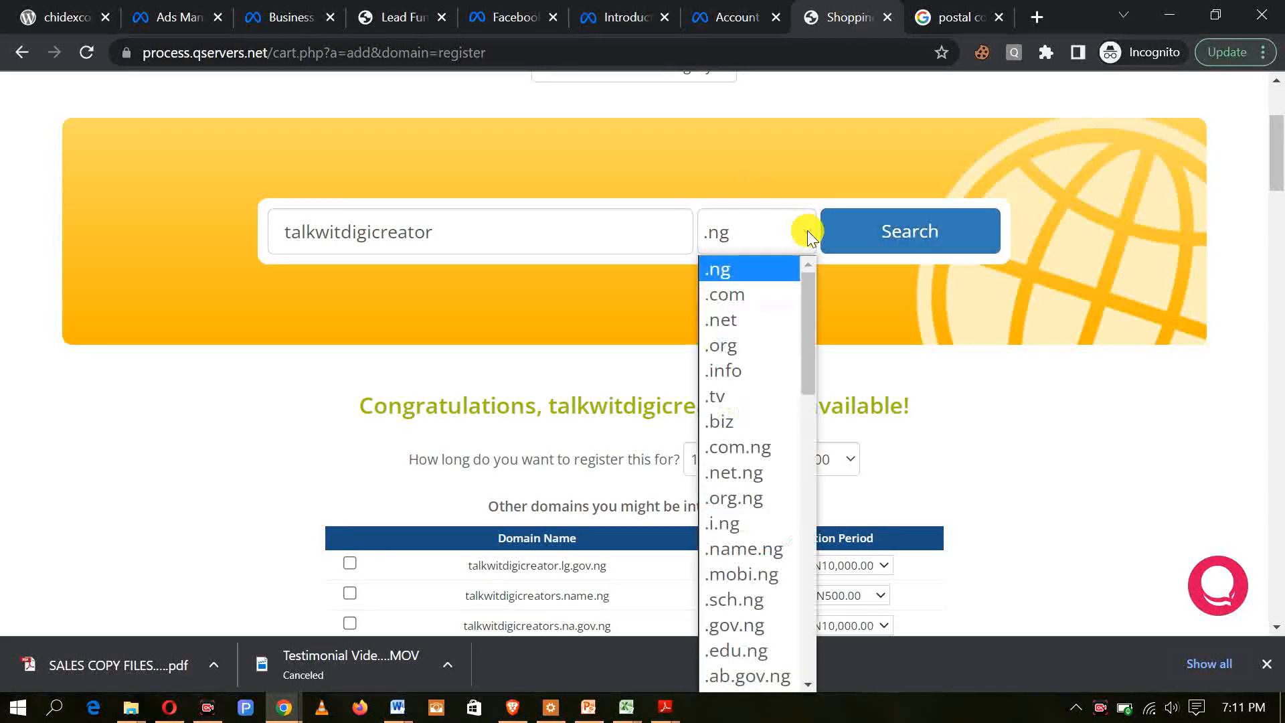
click(733, 299)
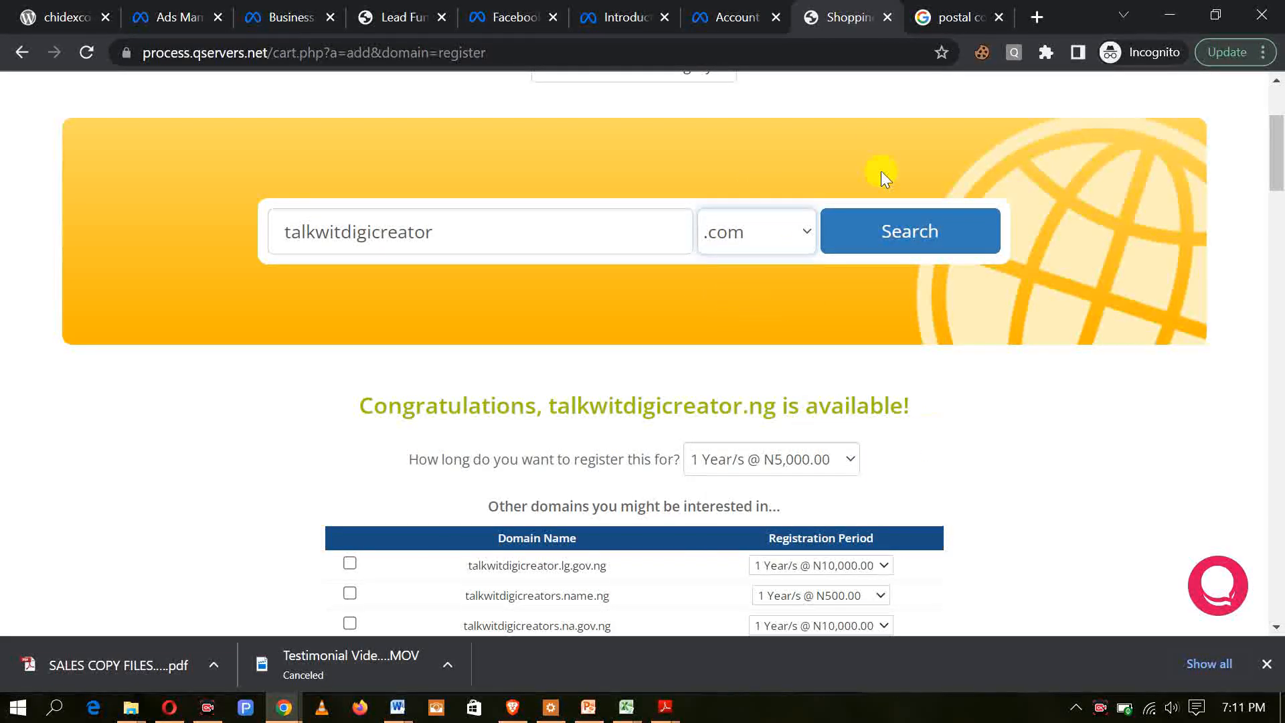
click(896, 213)
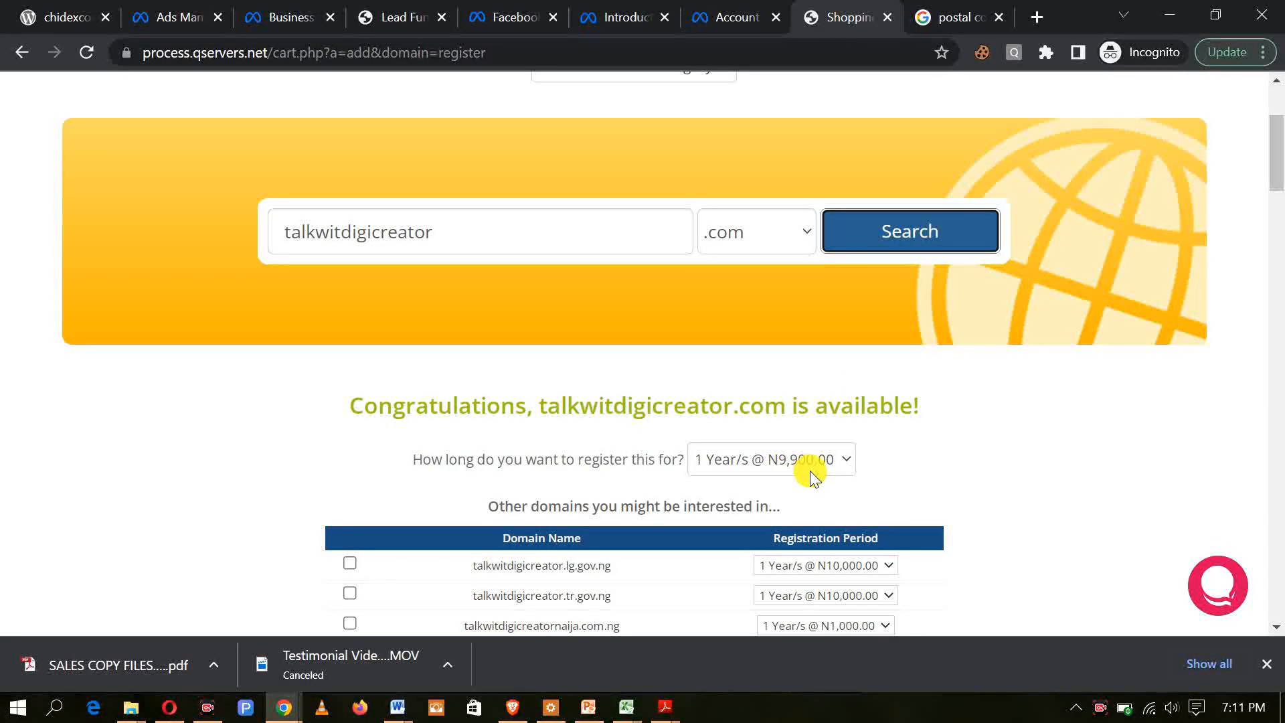
Step: Search for talkwitdigicreator with the .com.ng extension again and proceed with that domain to its configuration
click(802, 235)
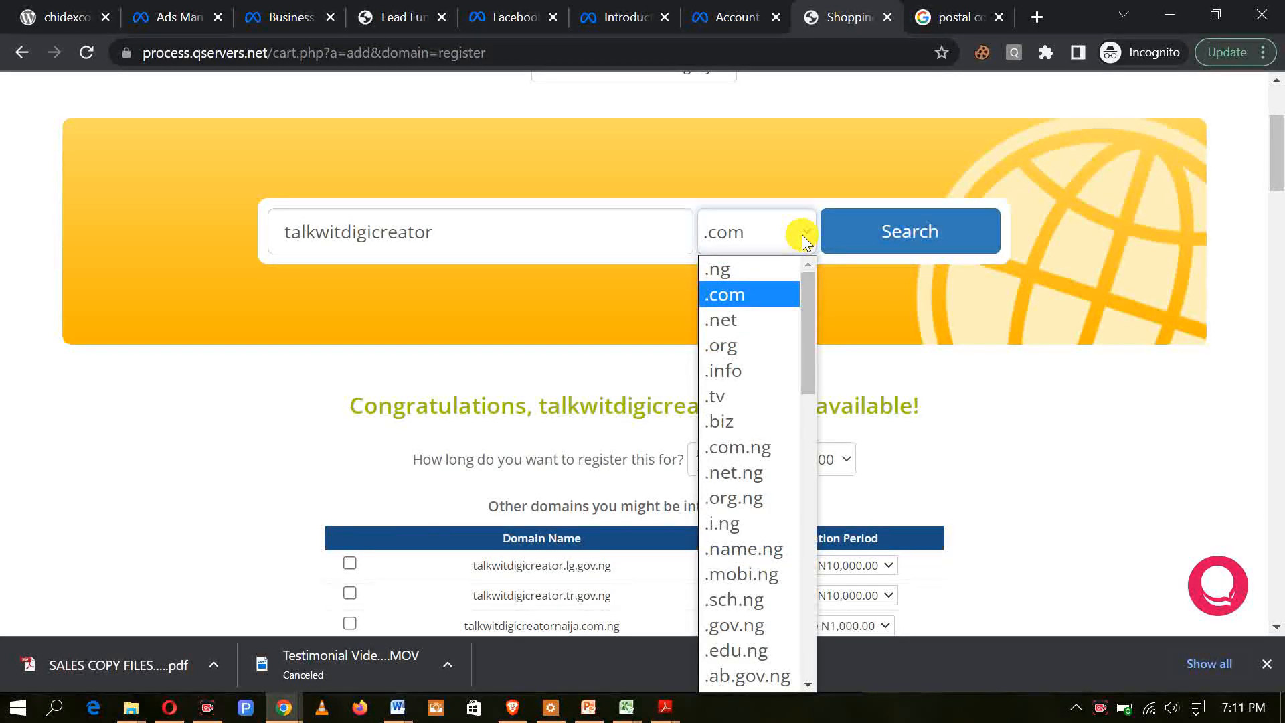
click(750, 453)
click(913, 240)
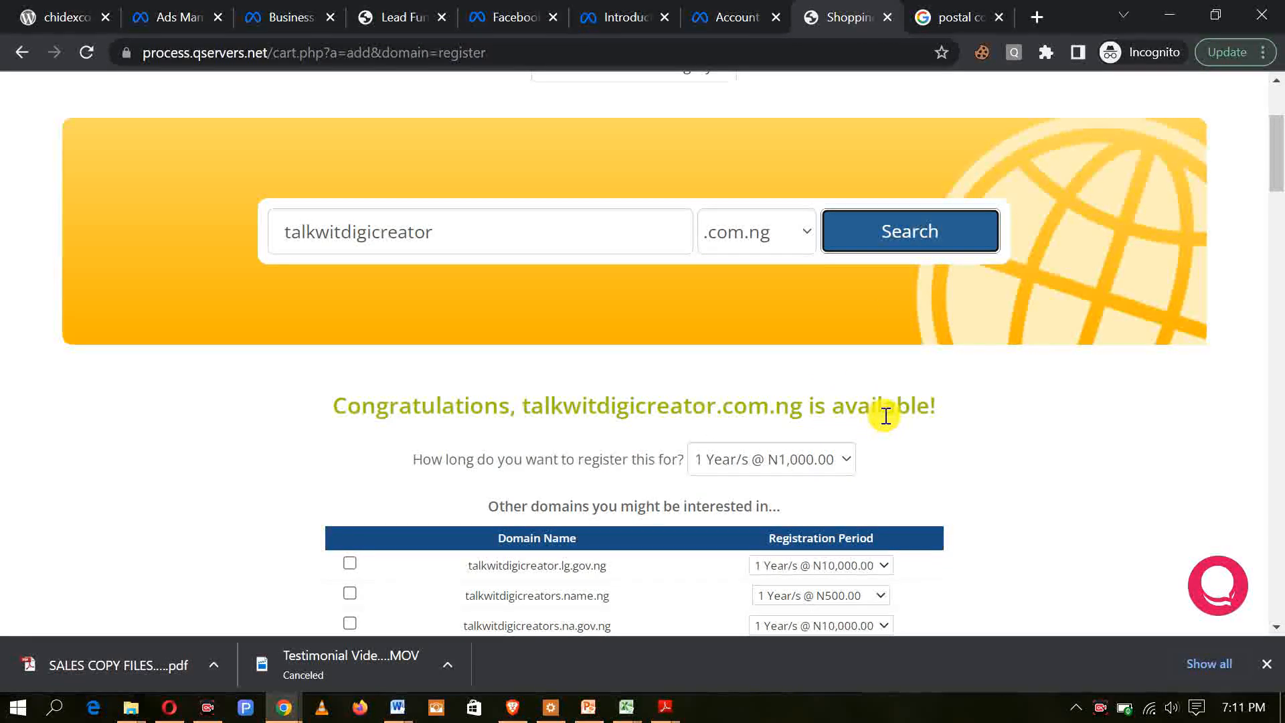
scroll(803, 390, down, 15)
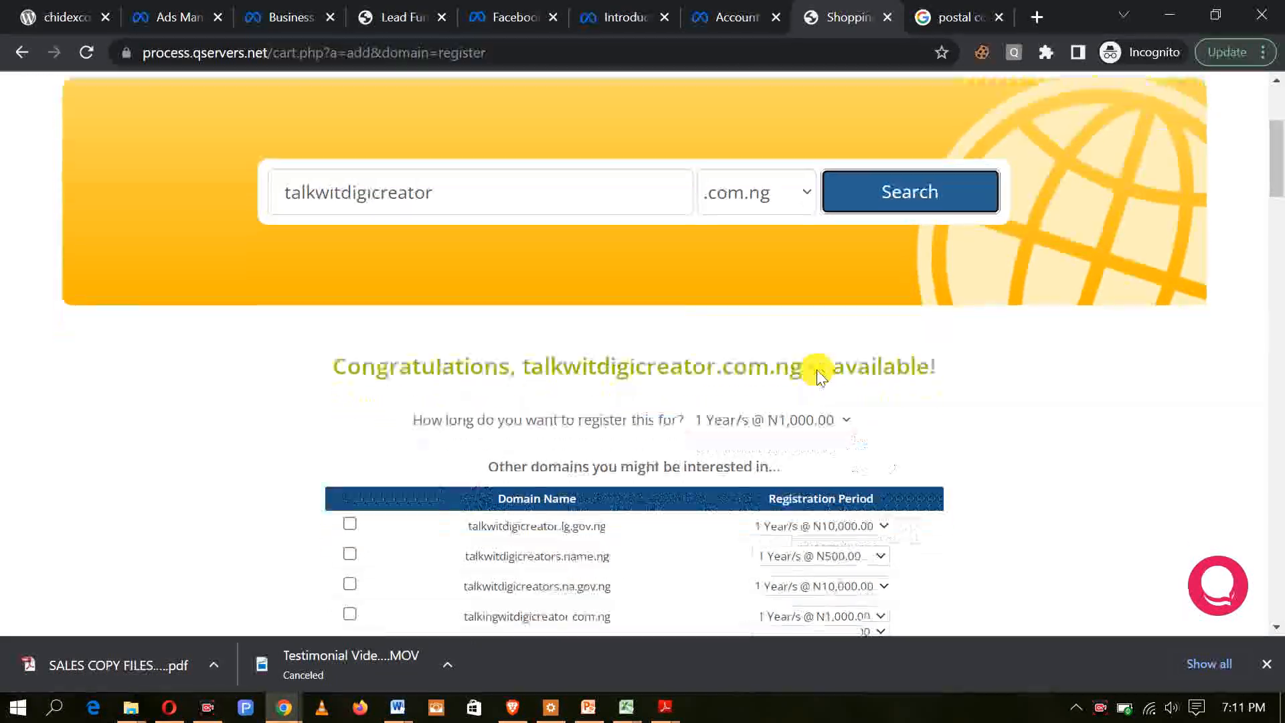
scroll(838, 353, down, 10)
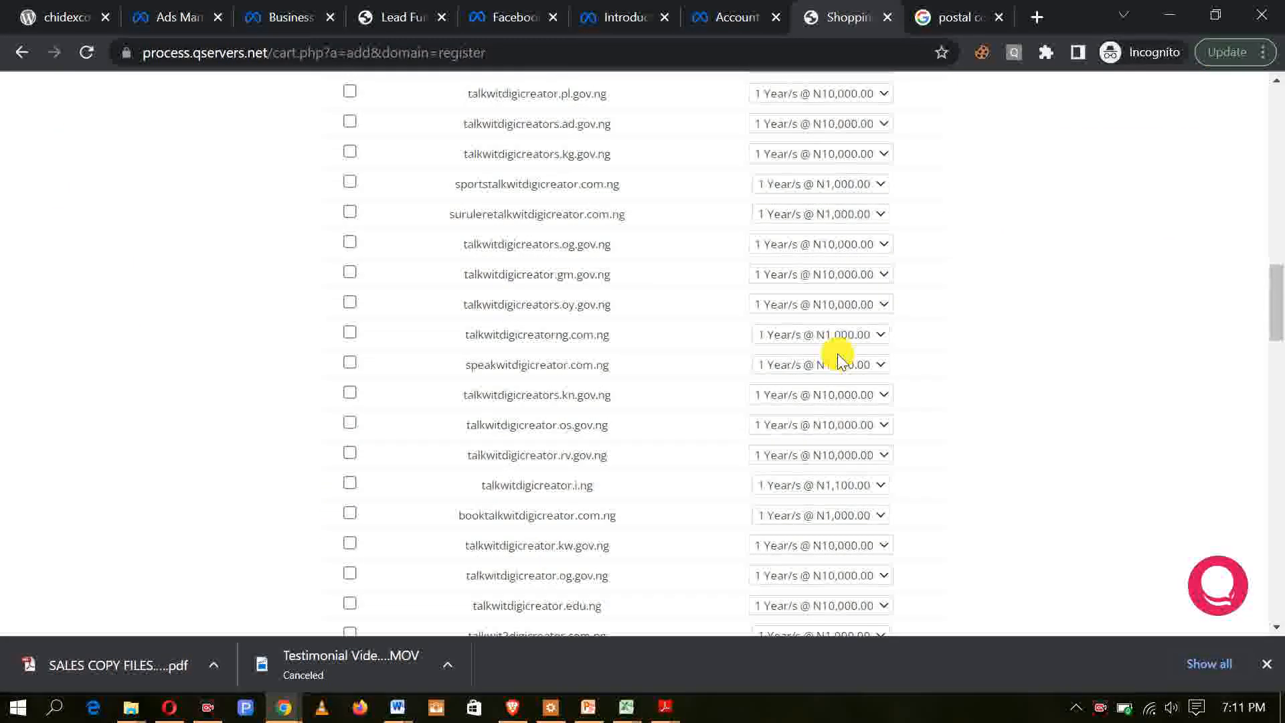
scroll(837, 350, down, 10)
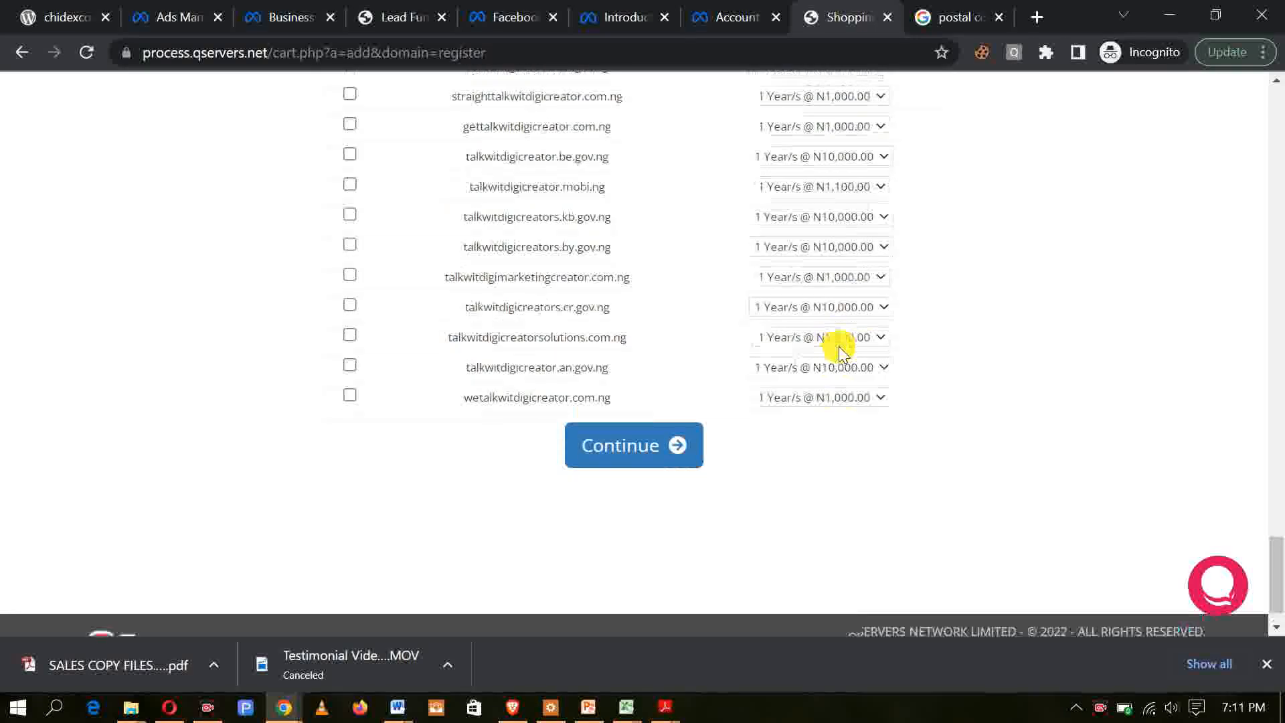
click(641, 404)
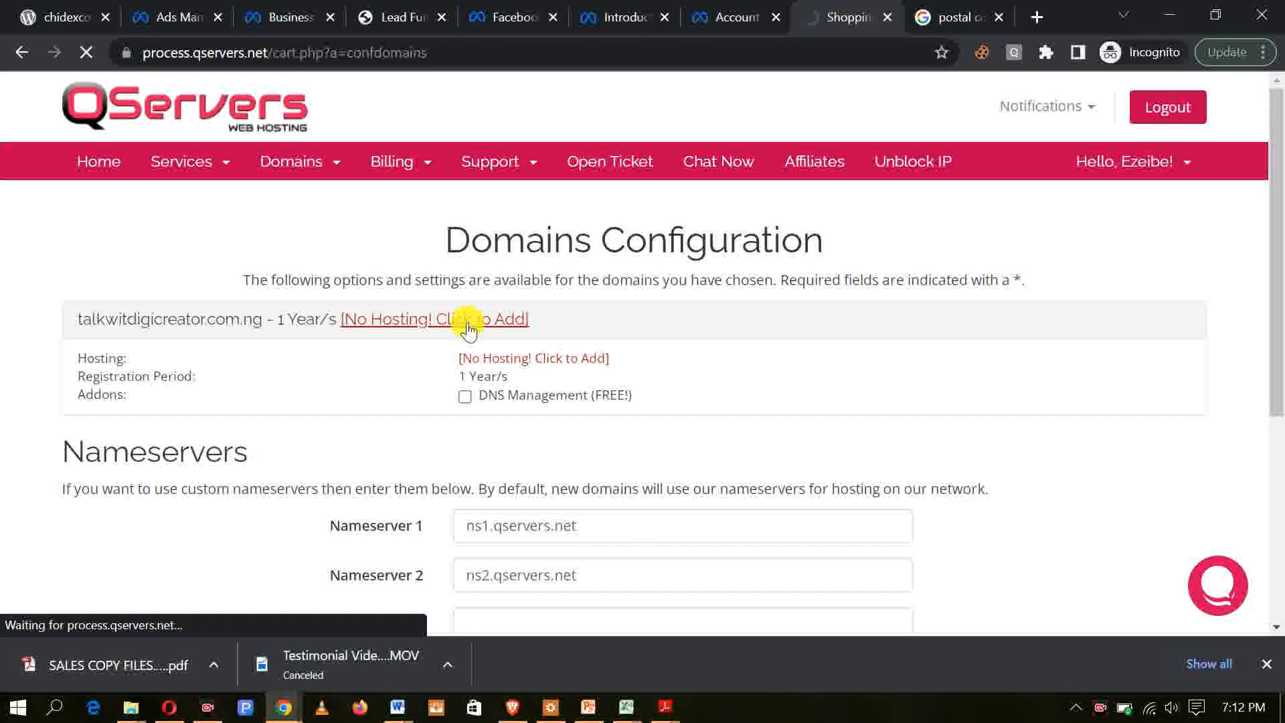
Step: Review the website hosting packages offered for the domain and order the Starter Pack
scroll(612, 365, down, 2)
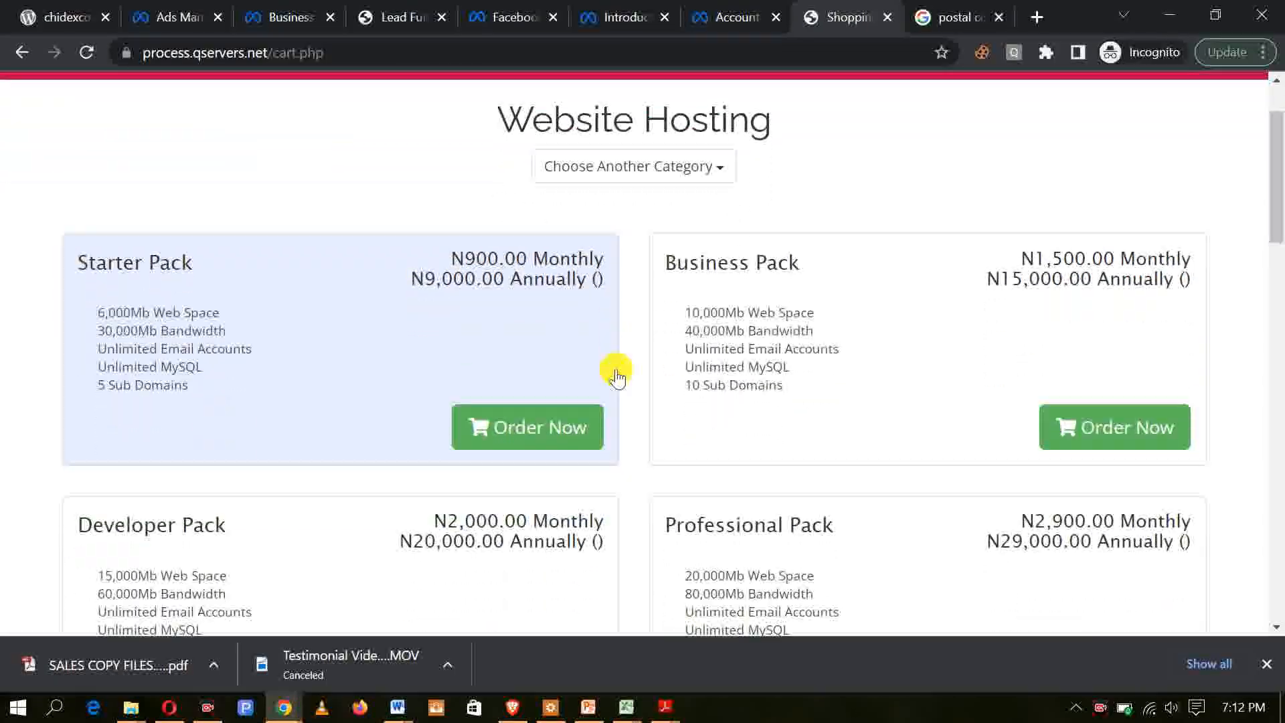
scroll(611, 367, down, 2)
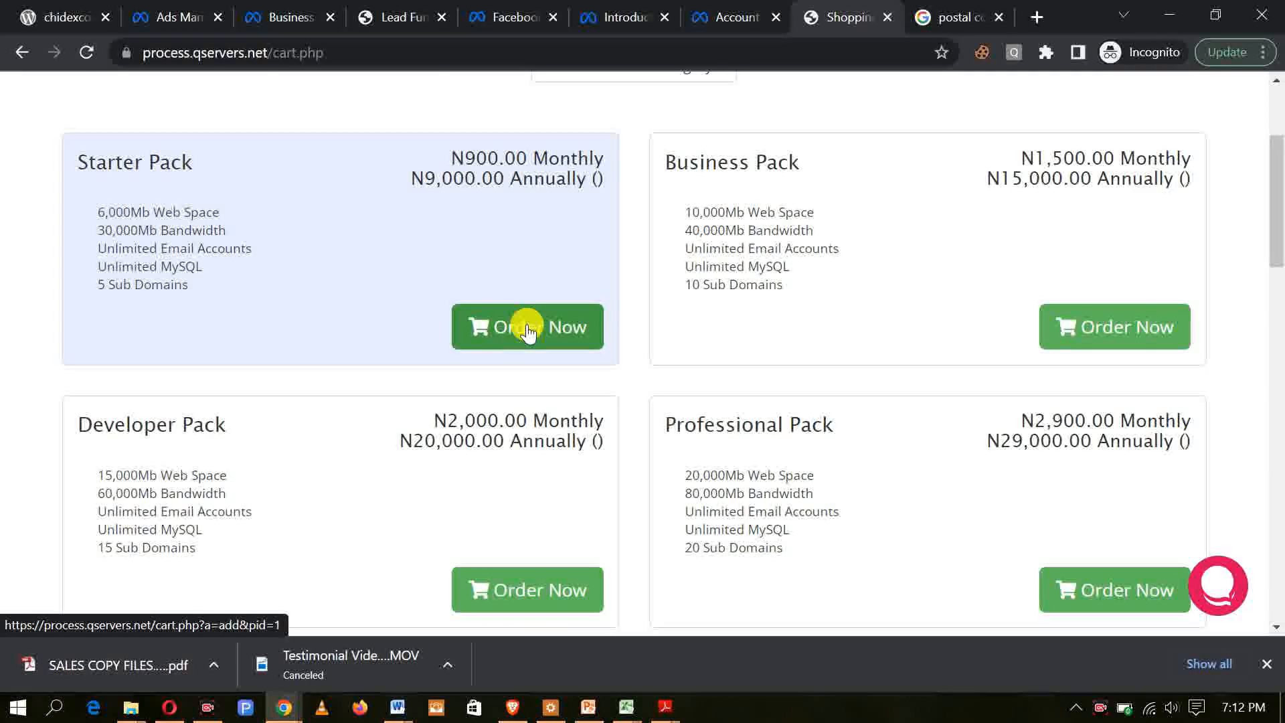
scroll(526, 327, up, 2)
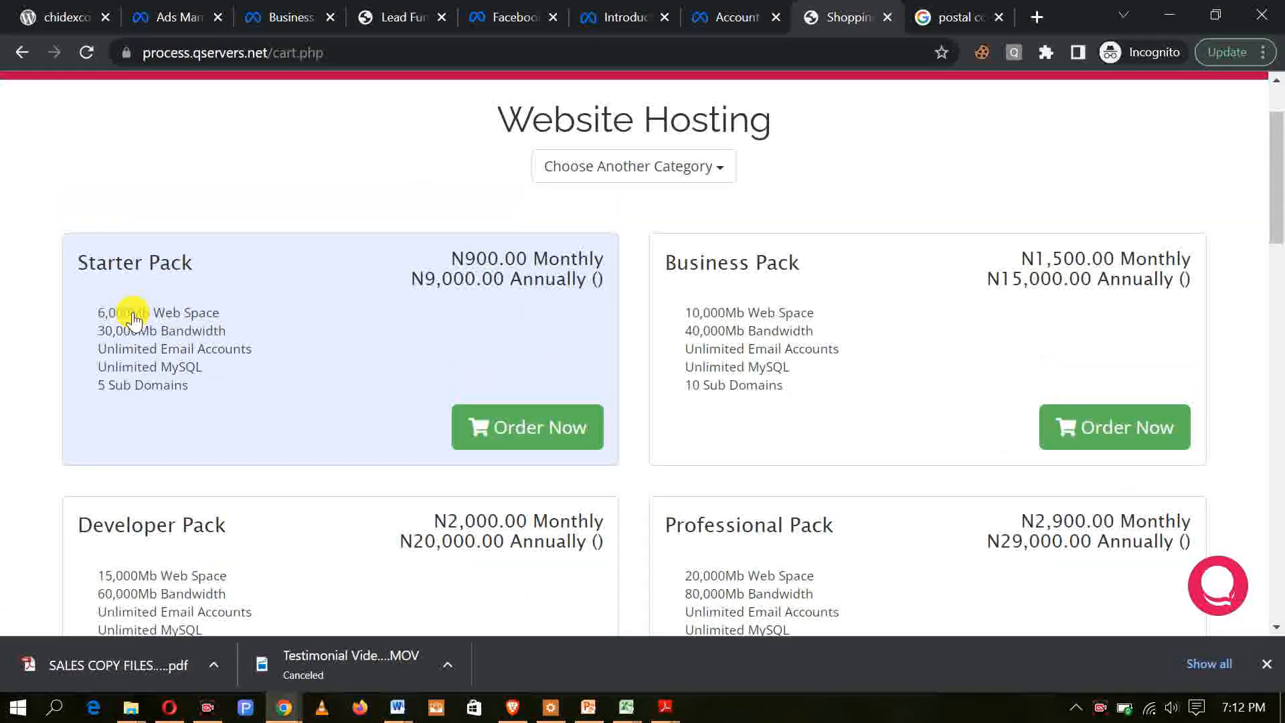
scroll(252, 277, down, 2)
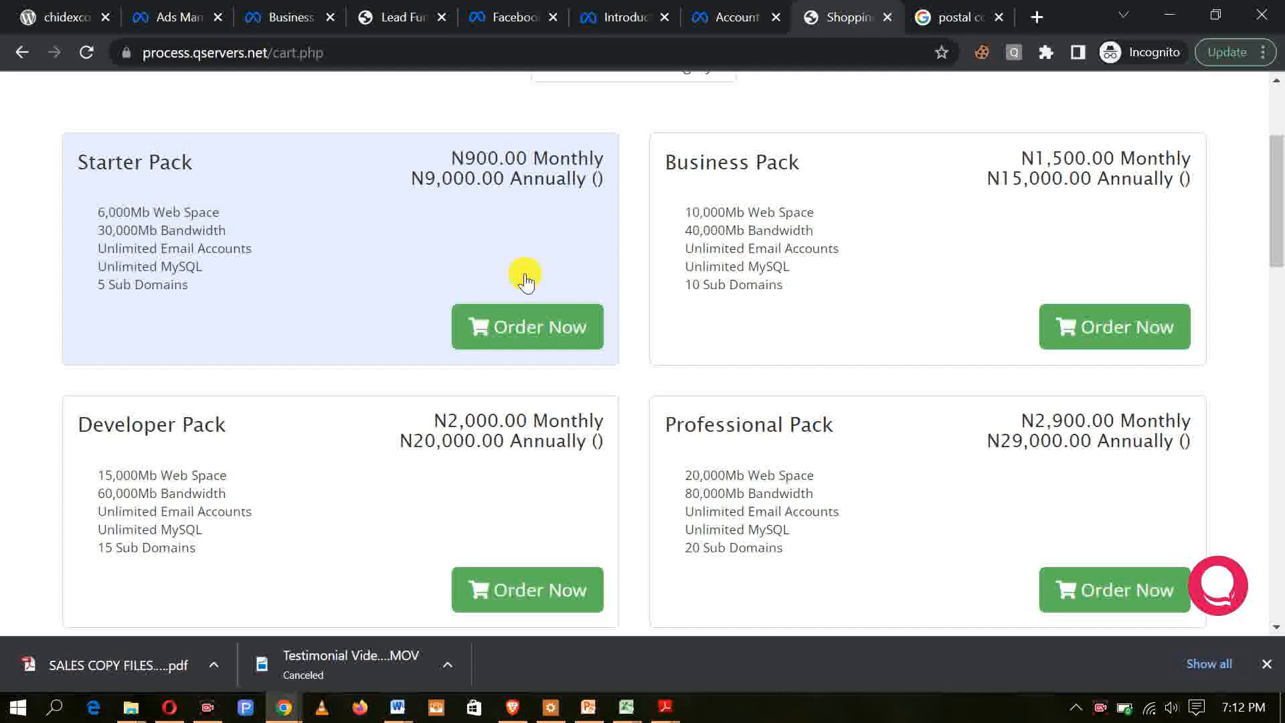
click(534, 325)
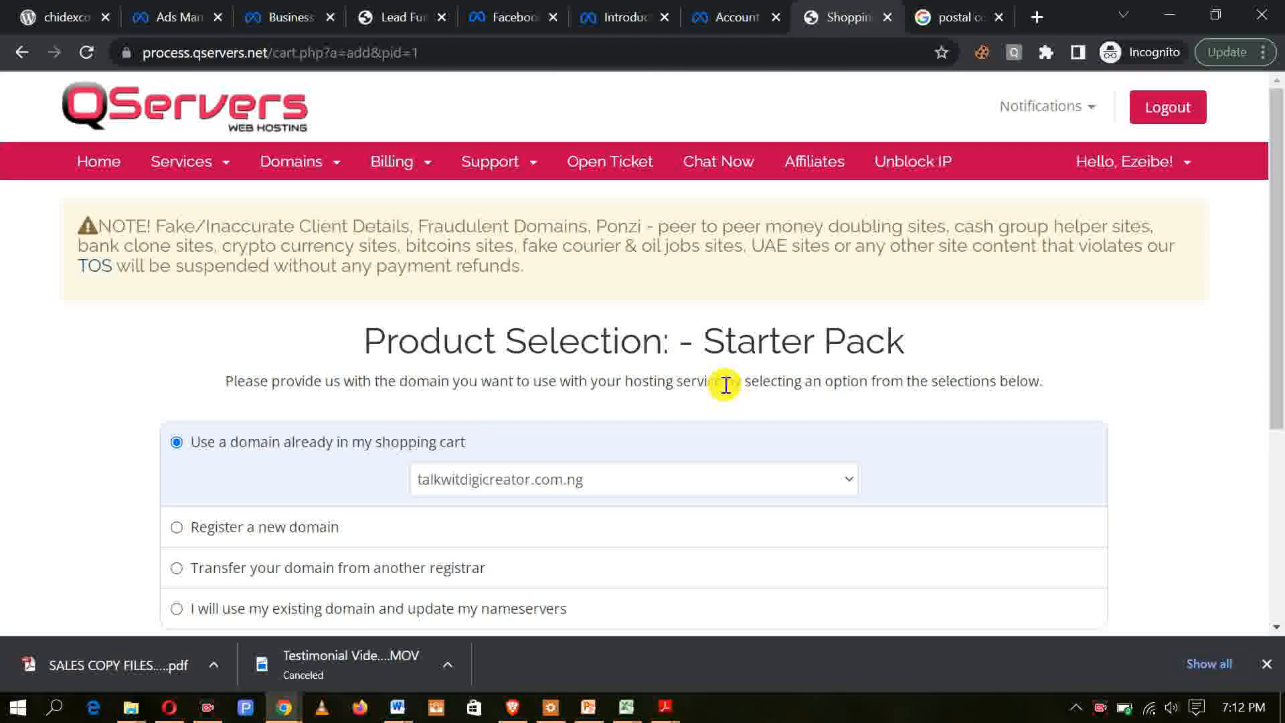
Step: Use talkwitdigicreator.com.ng from the shopping cart as the Starter Pack's domain and continue to the billing options
scroll(725, 385, down, 3)
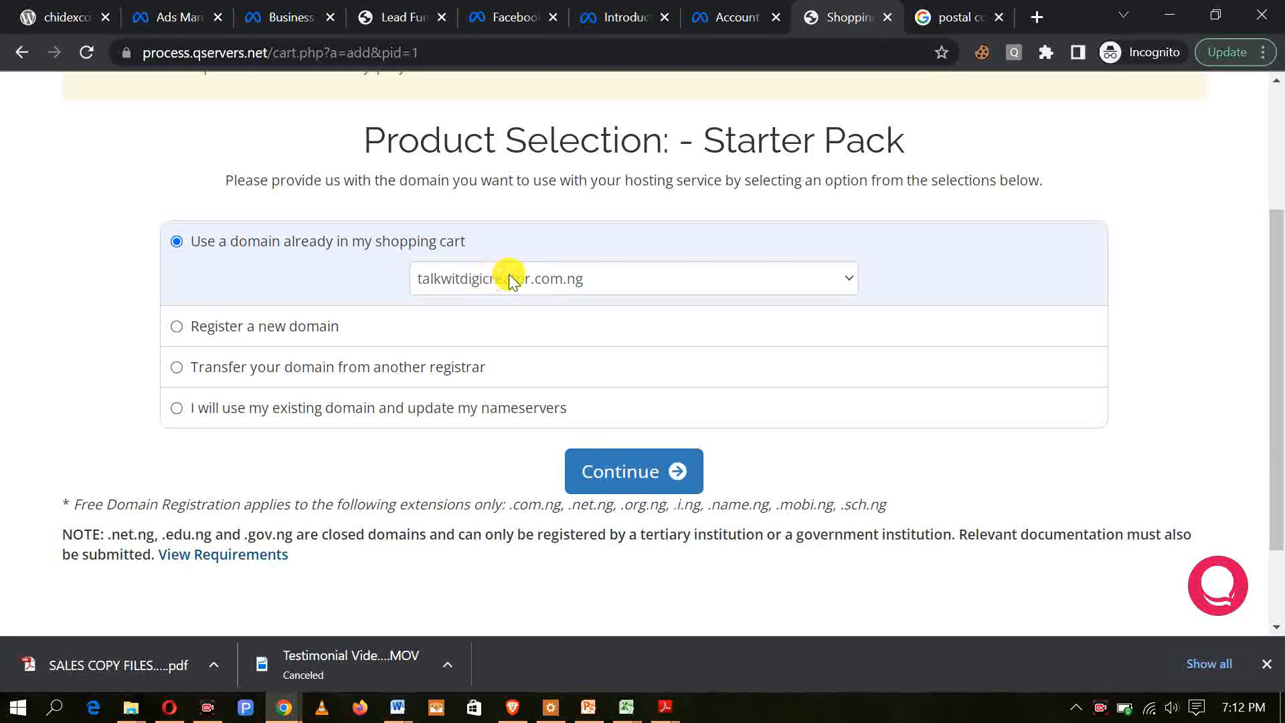
scroll(520, 282, down, 2)
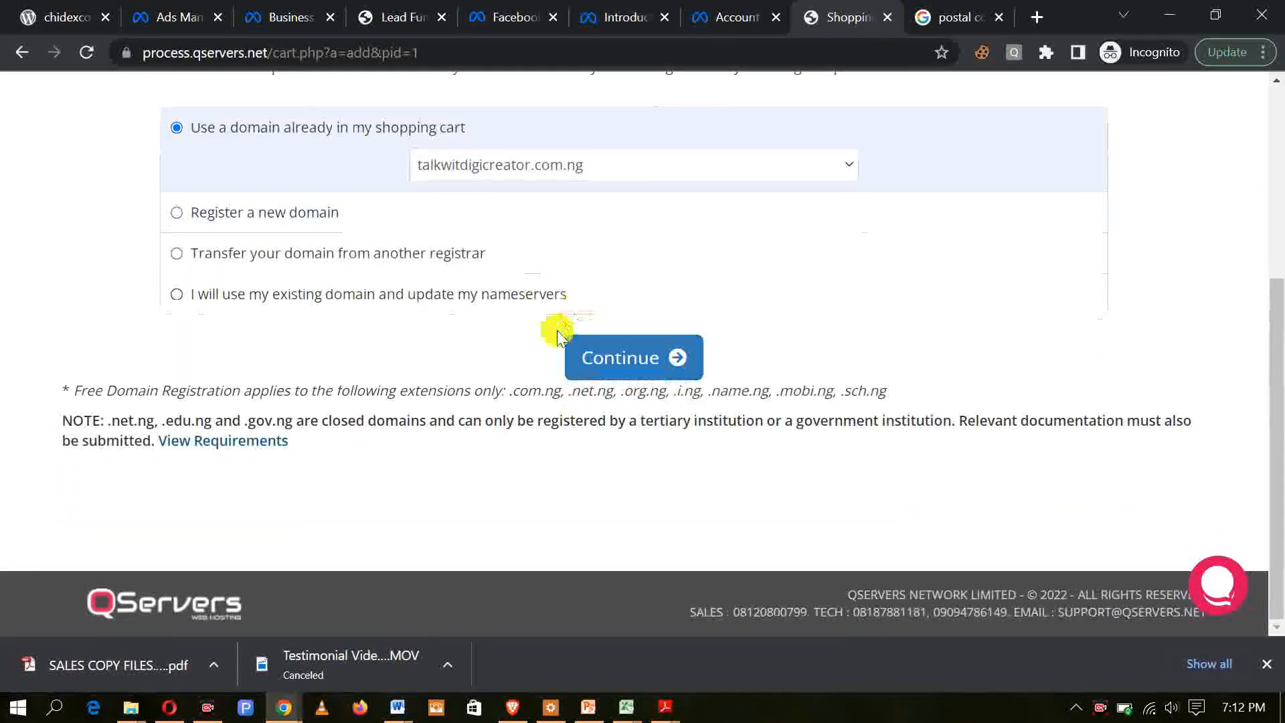
click(641, 361)
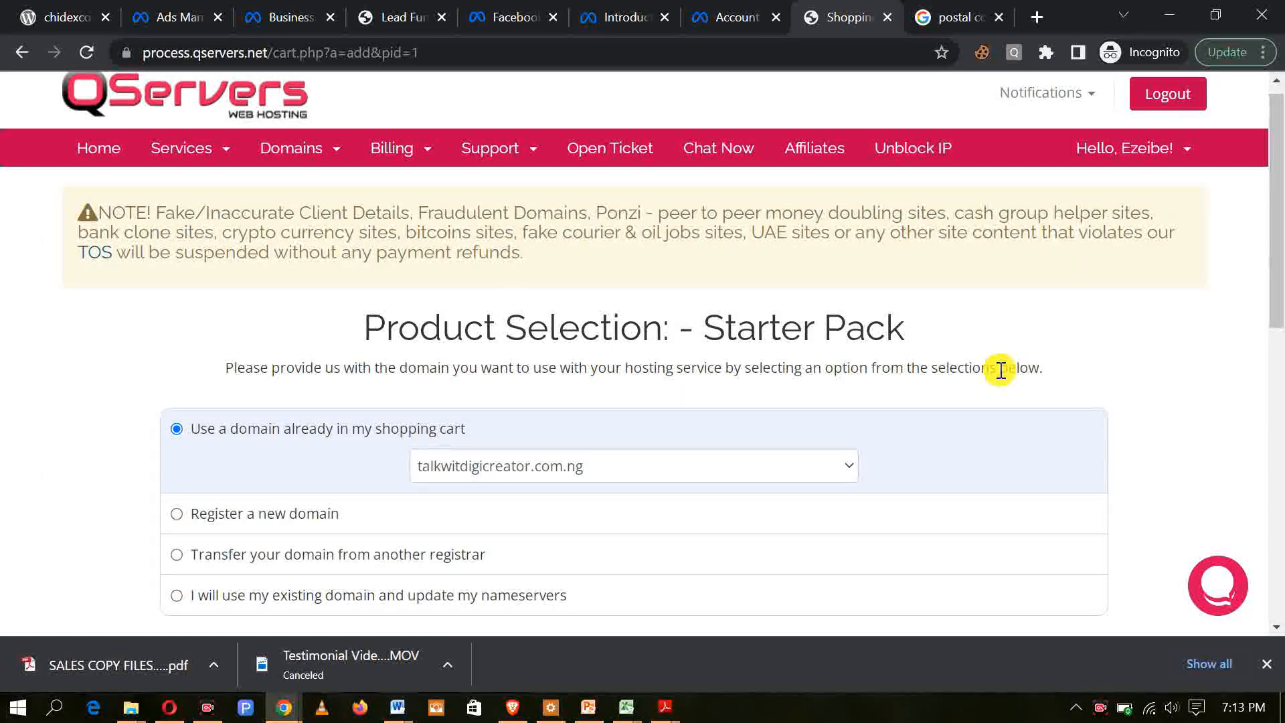
Step: Examine the Starter Pack's billing cycles, comparing the monthly and quarterly totals in the order summary
scroll(1001, 370, down, 4)
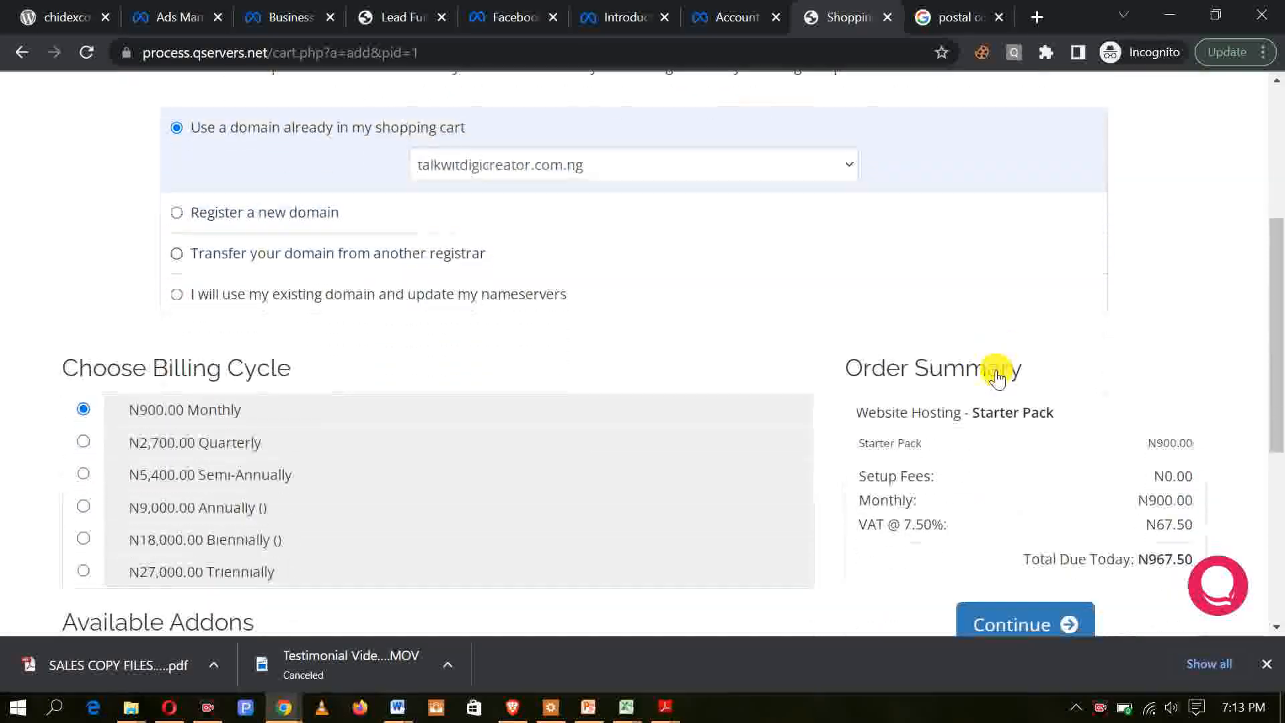
scroll(997, 377, down, 3)
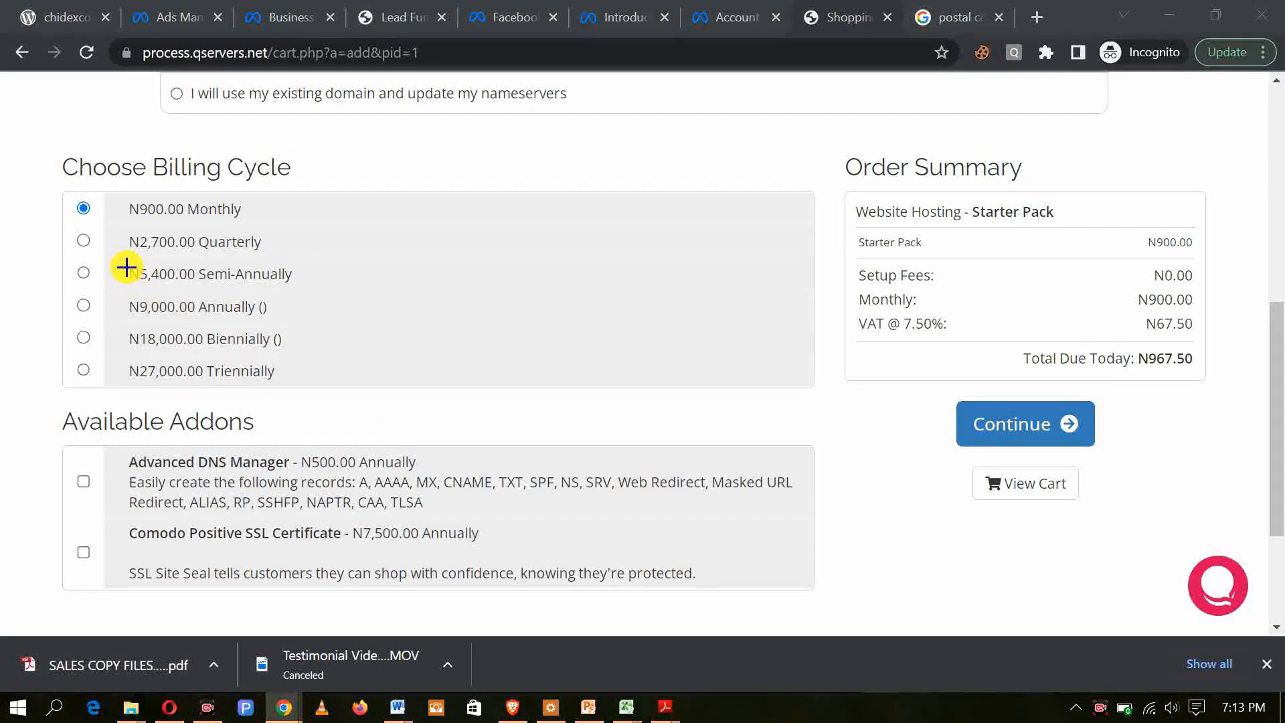
drag(130, 284, 308, 291)
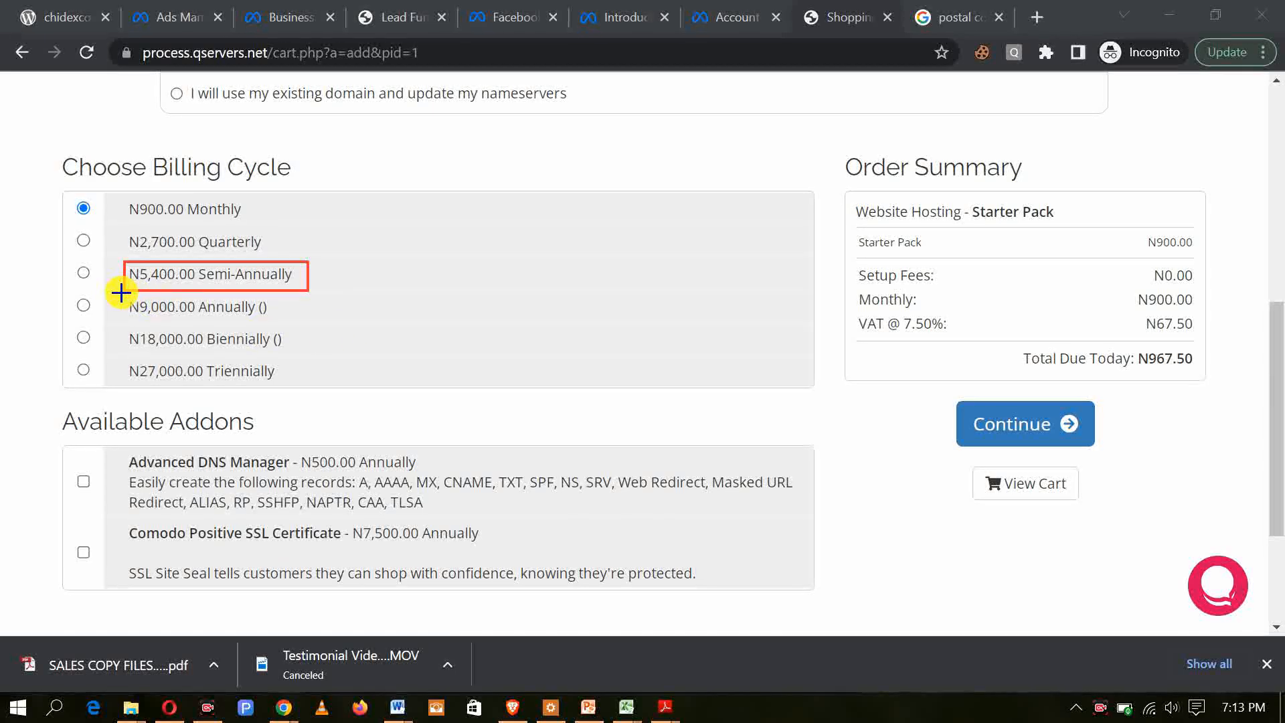
drag(122, 310, 302, 328)
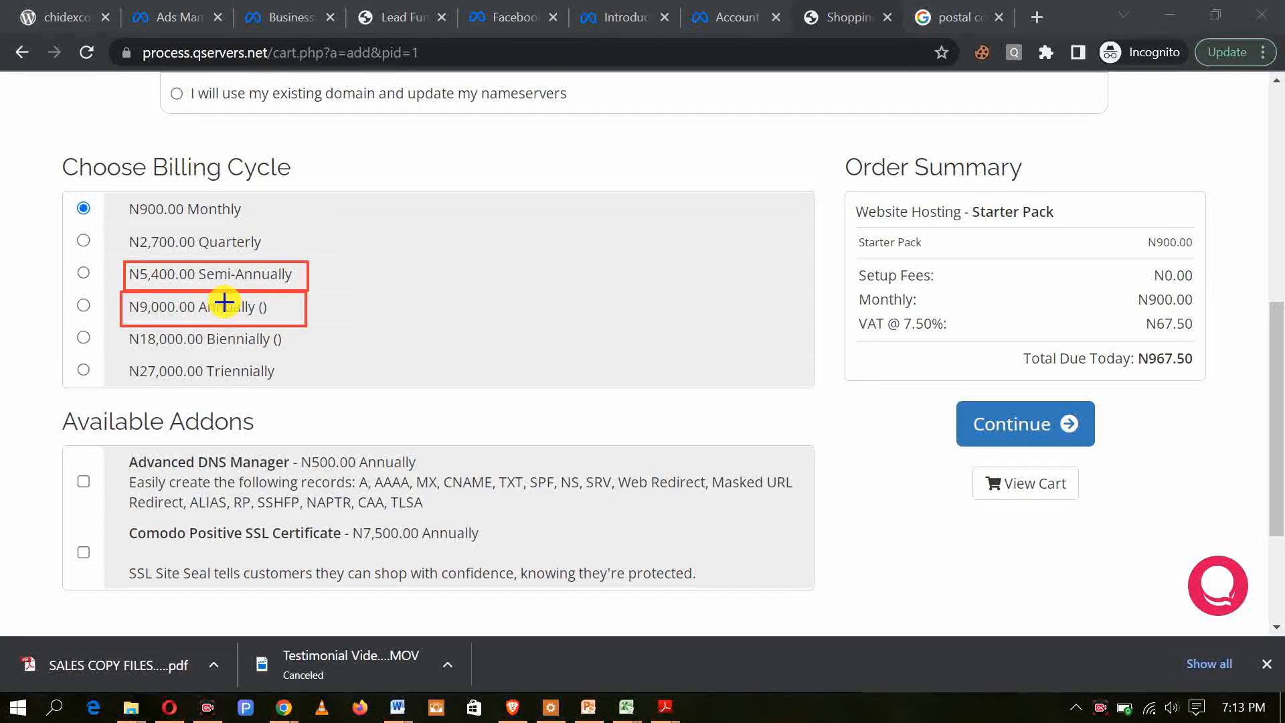
click(878, 680)
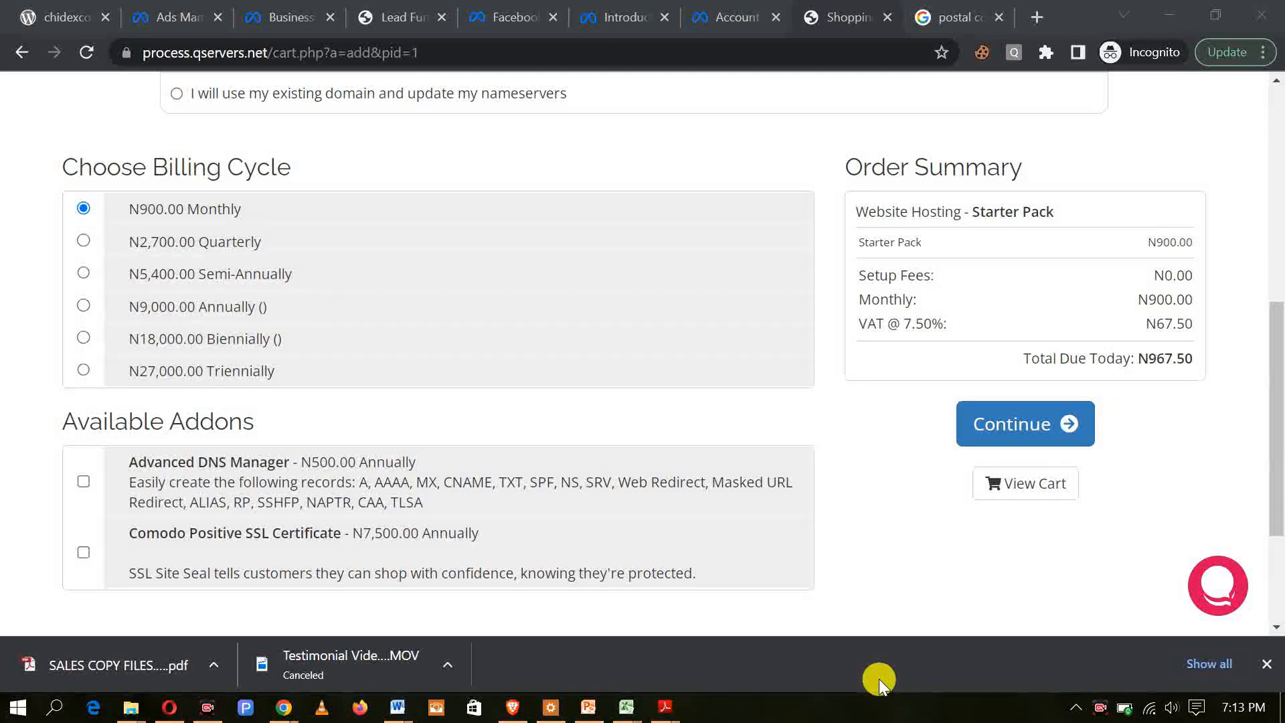
click(84, 241)
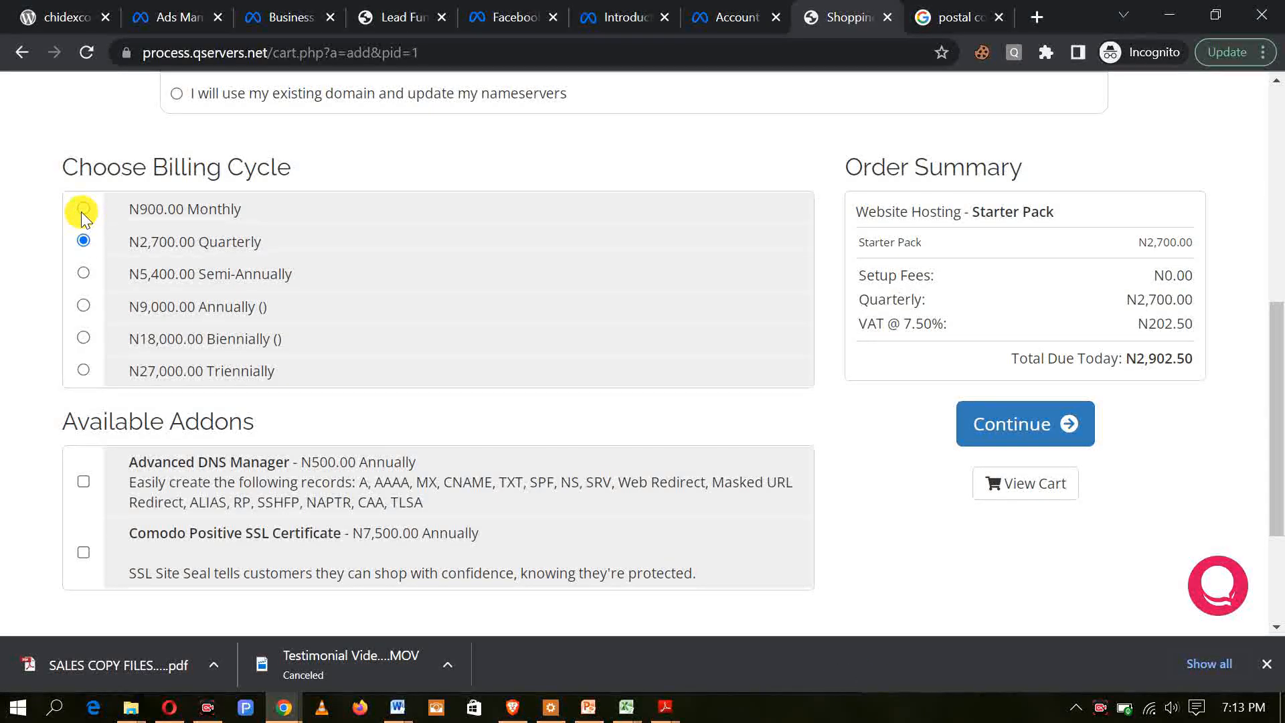
click(83, 208)
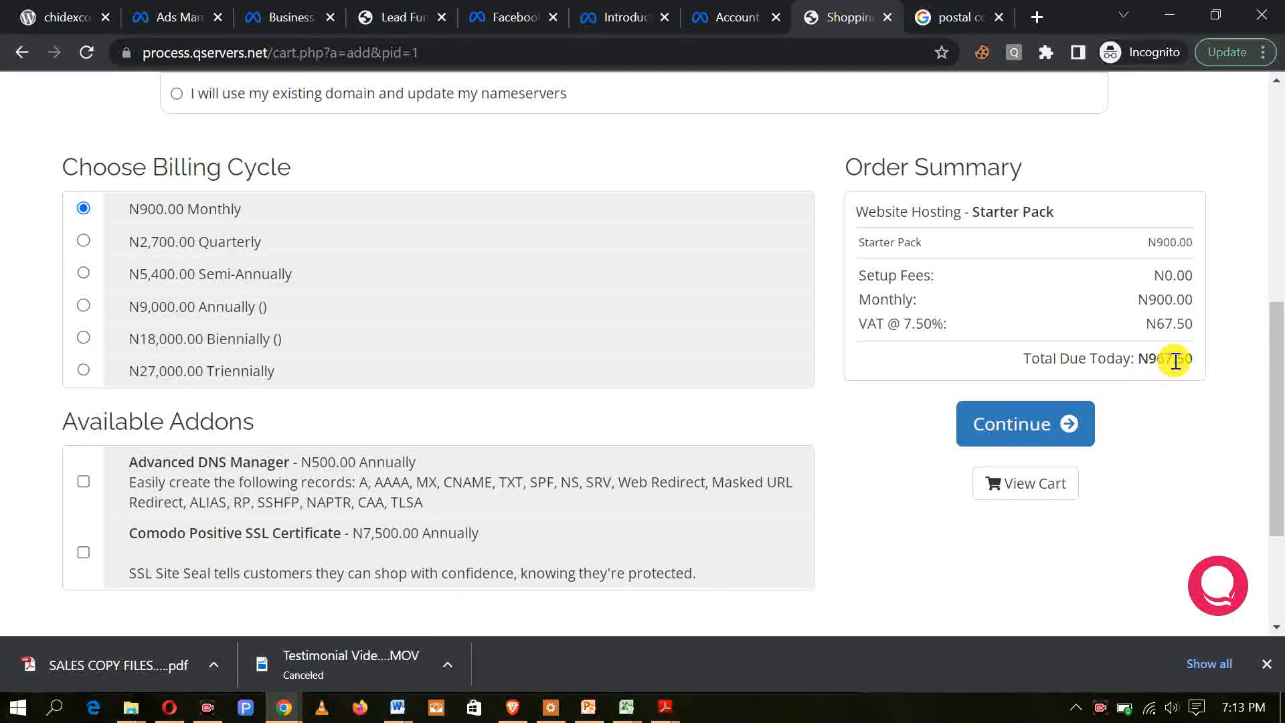
click(83, 240)
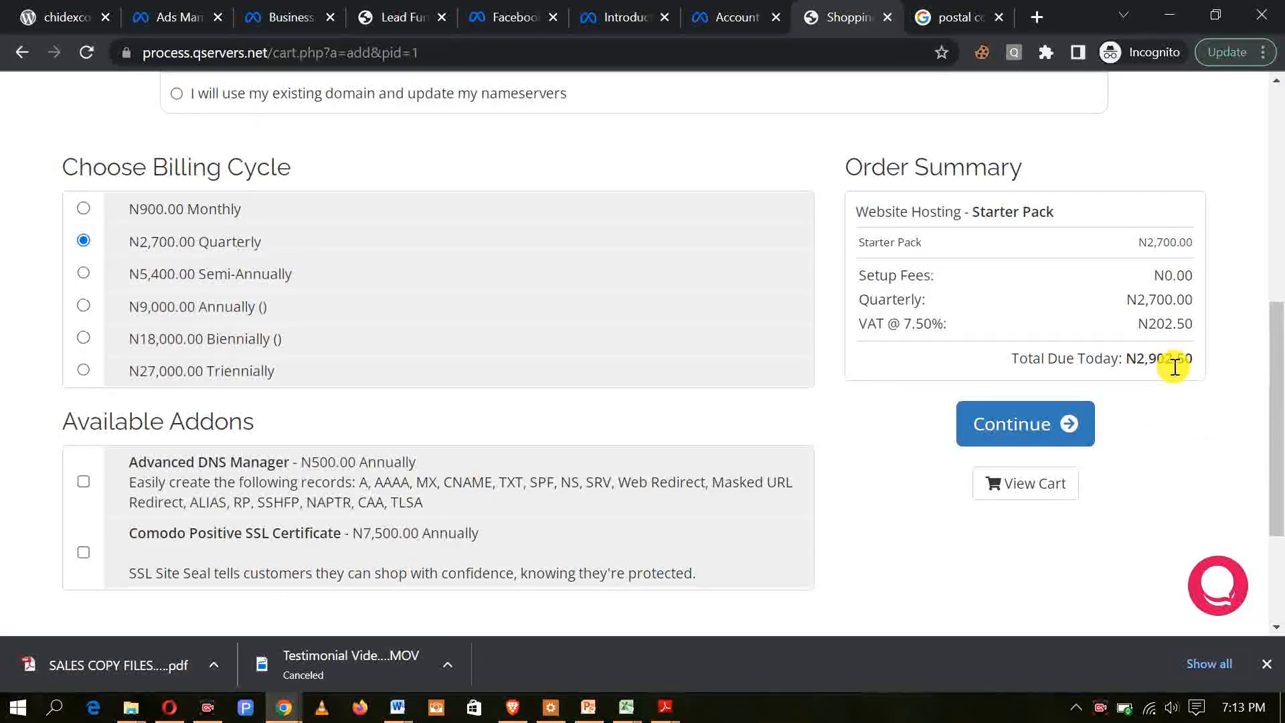
click(84, 209)
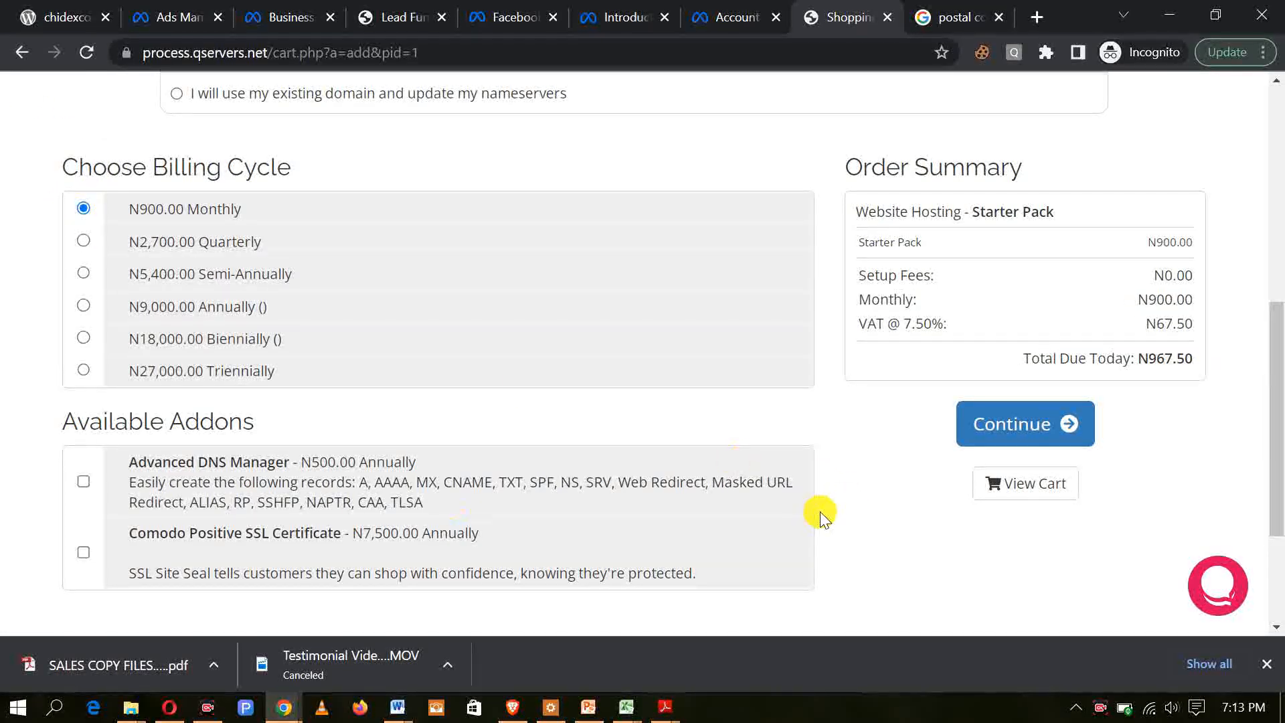
Step: Leave the Starter Pack hosting order and return to the domain configuration page
scroll(901, 531, down, 1)
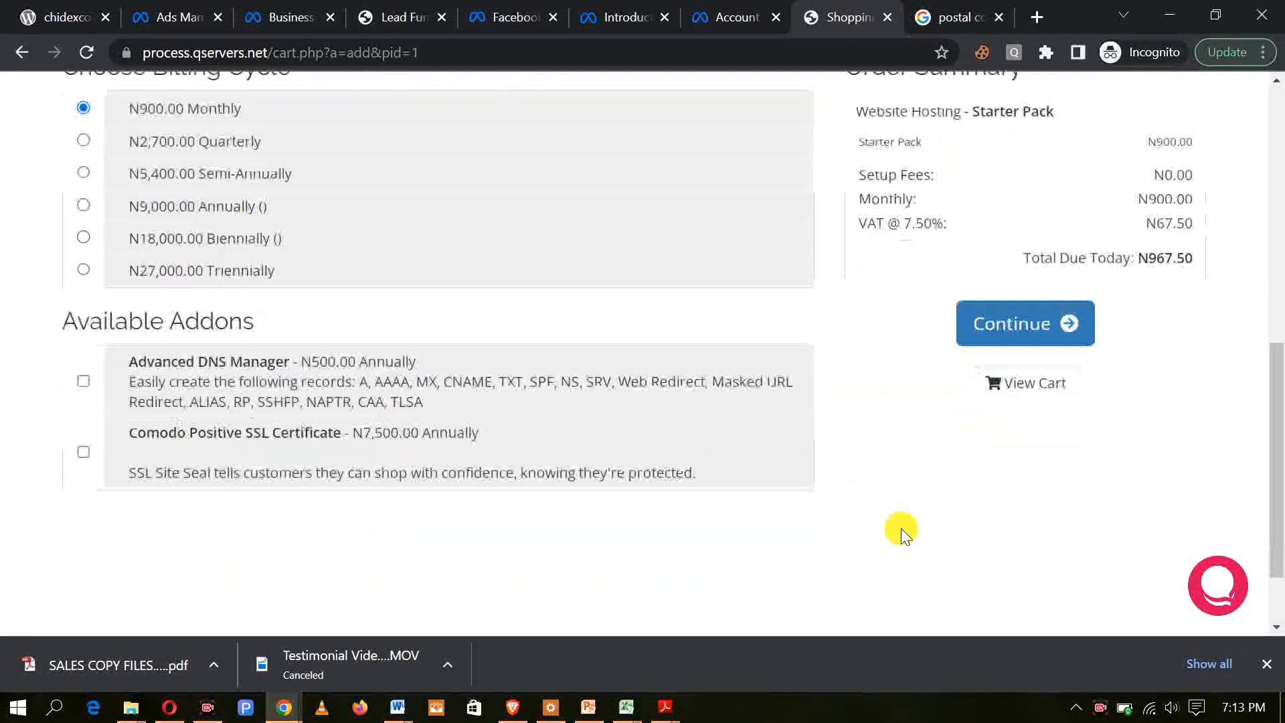
scroll(902, 533, up, 3)
scroll(901, 531, up, 6)
scroll(899, 528, down, 7)
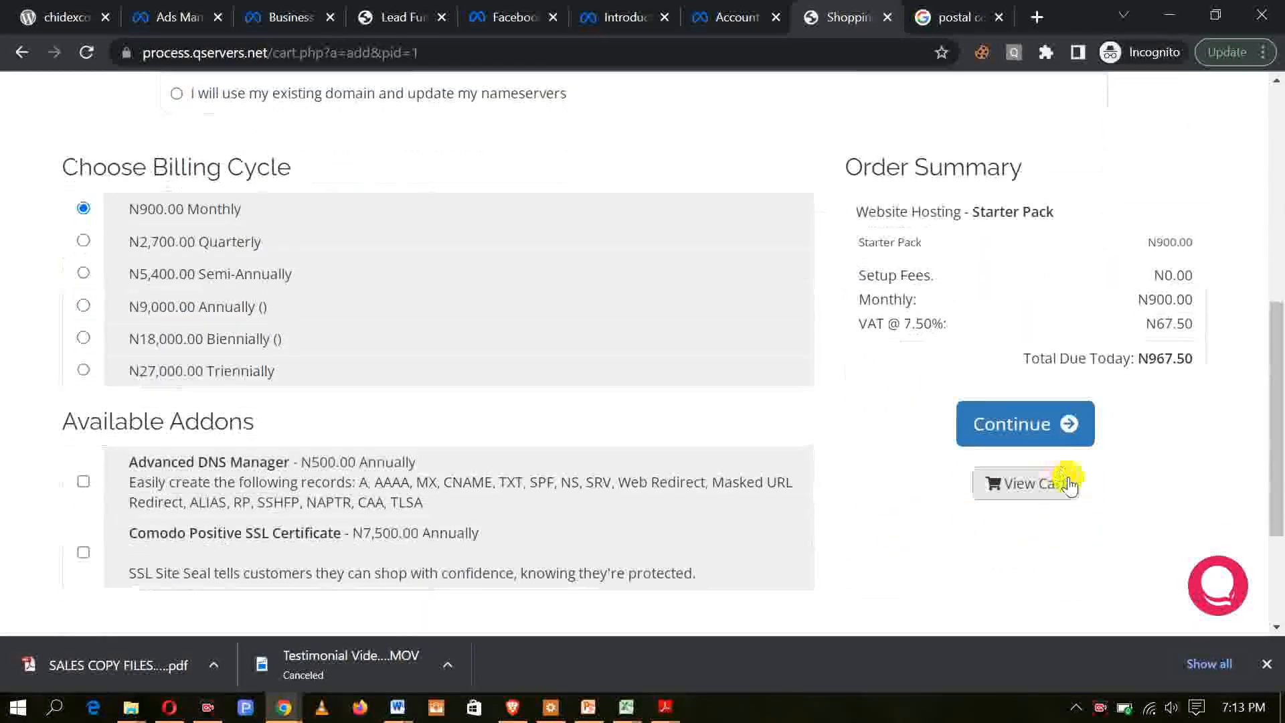
scroll(1024, 438, up, 2)
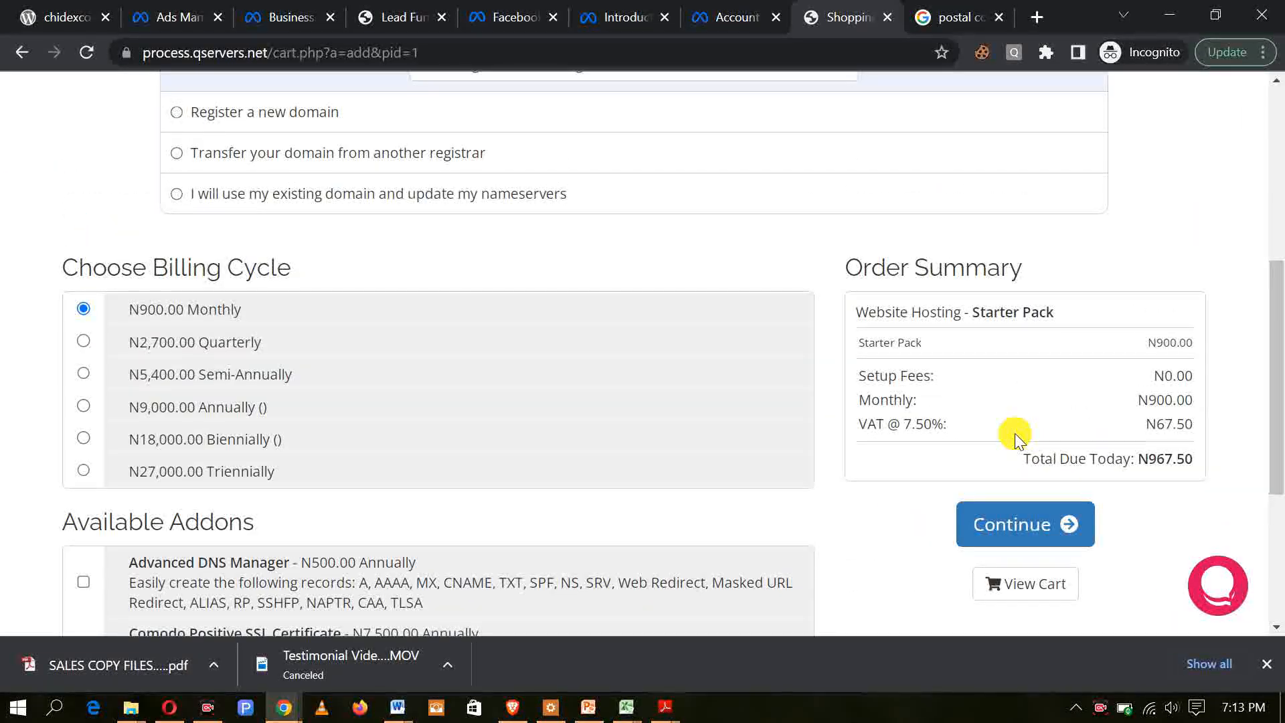
scroll(1015, 434, down, 3)
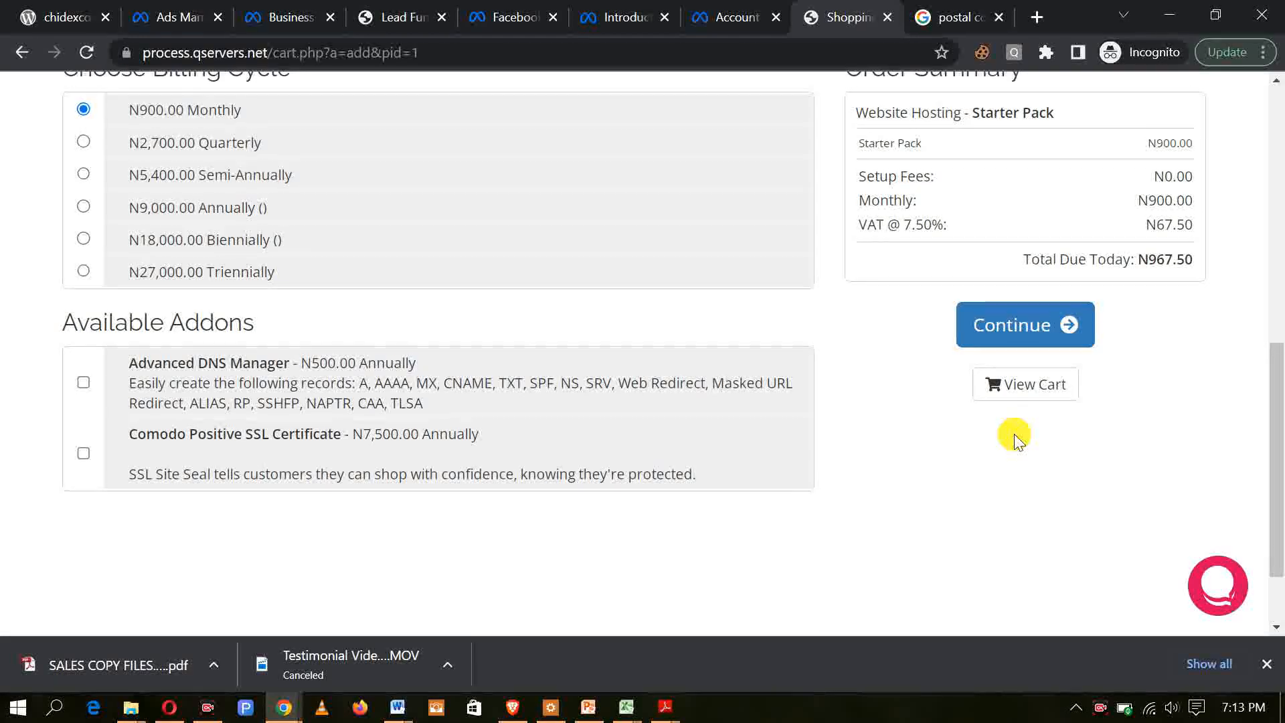
scroll(1015, 434, up, 2)
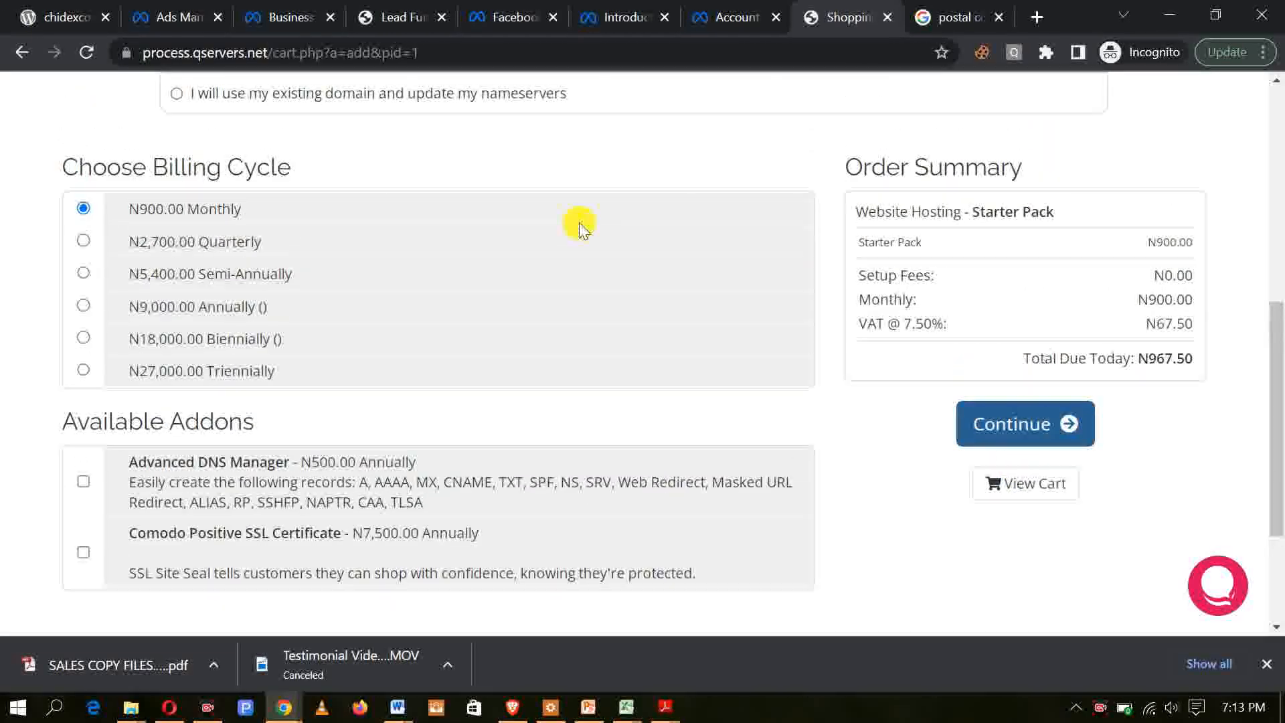
click(21, 53)
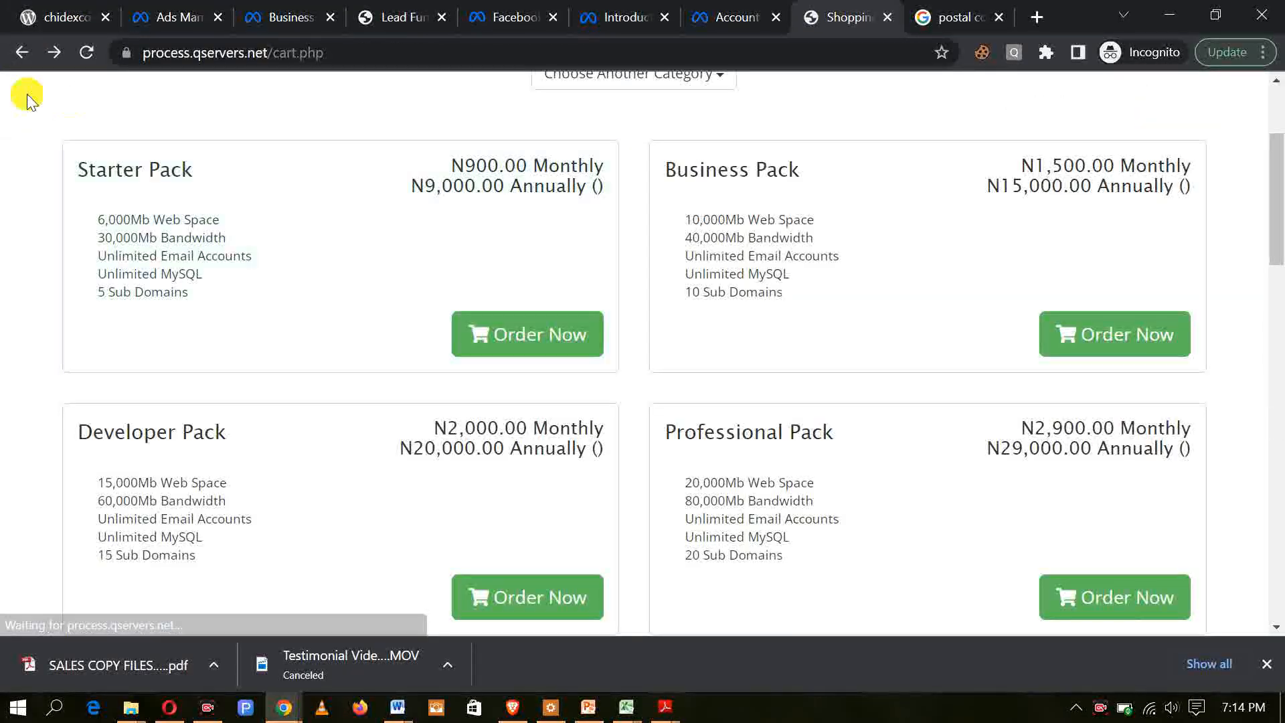
click(20, 56)
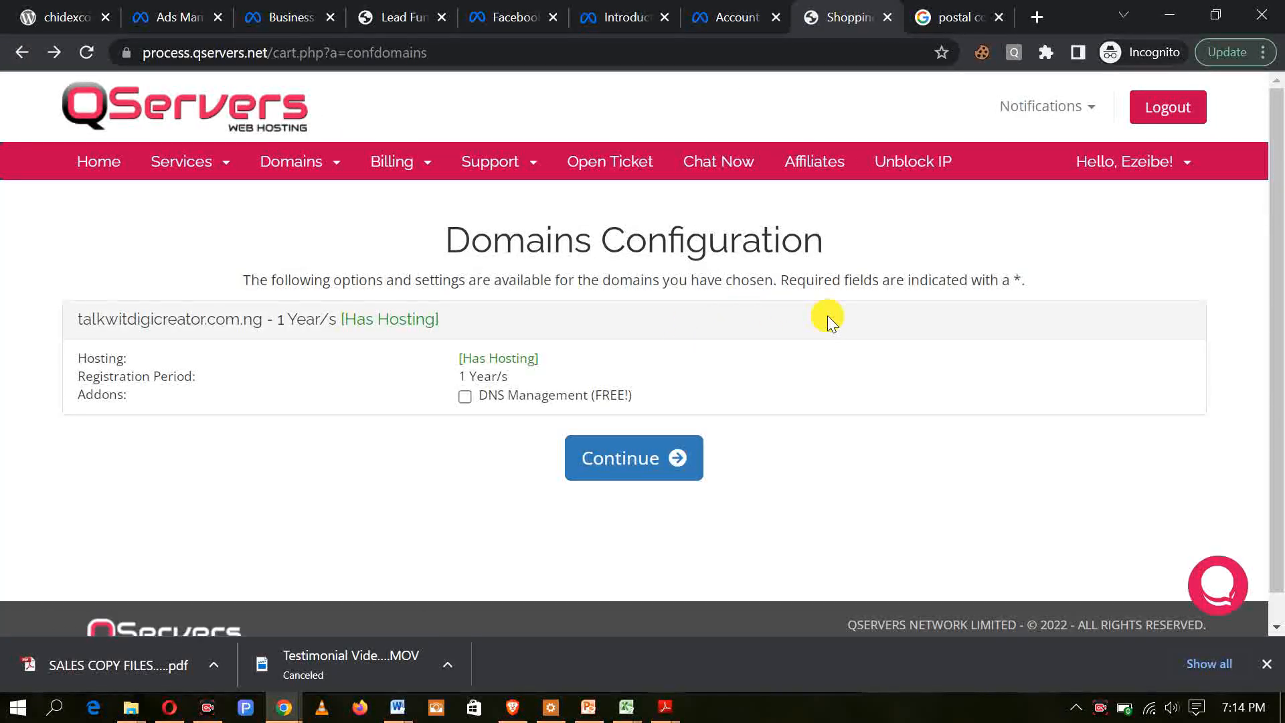
Step: Add the free DNS Management addon to talkwitdigicreator.com.ng and continue to the checkout review
scroll(827, 315, down, 1)
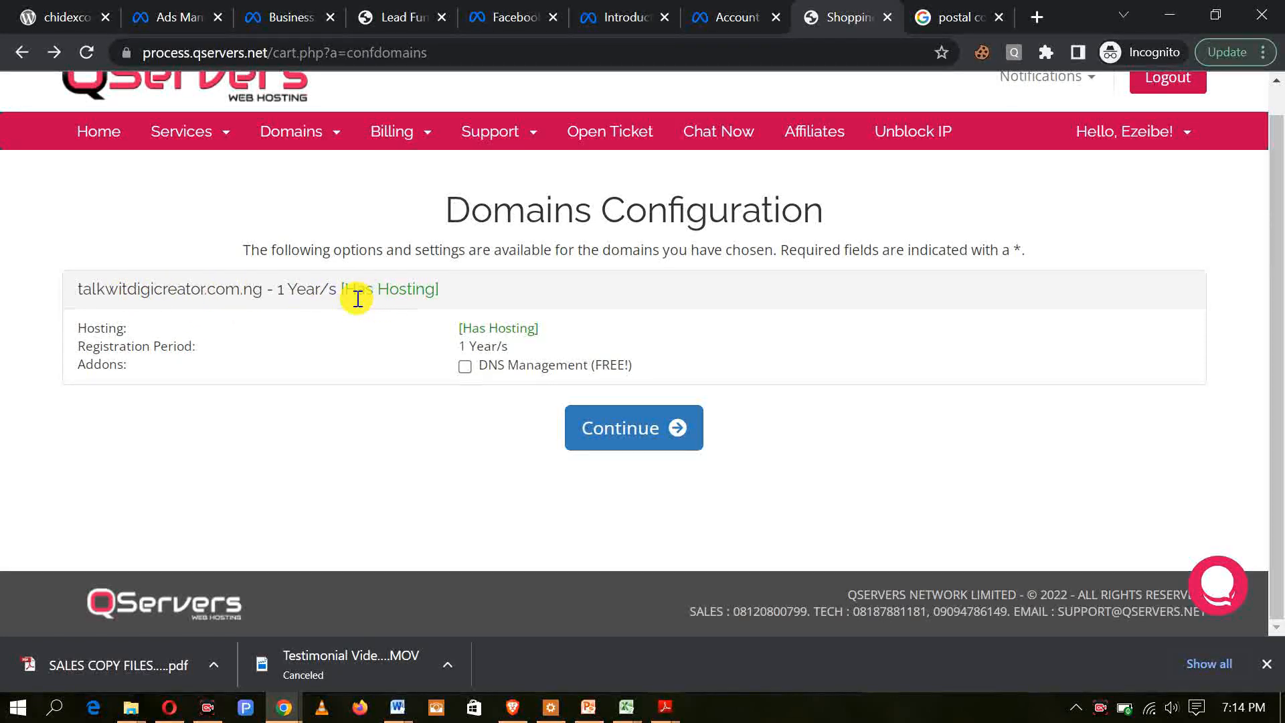
click(462, 367)
click(463, 368)
click(626, 431)
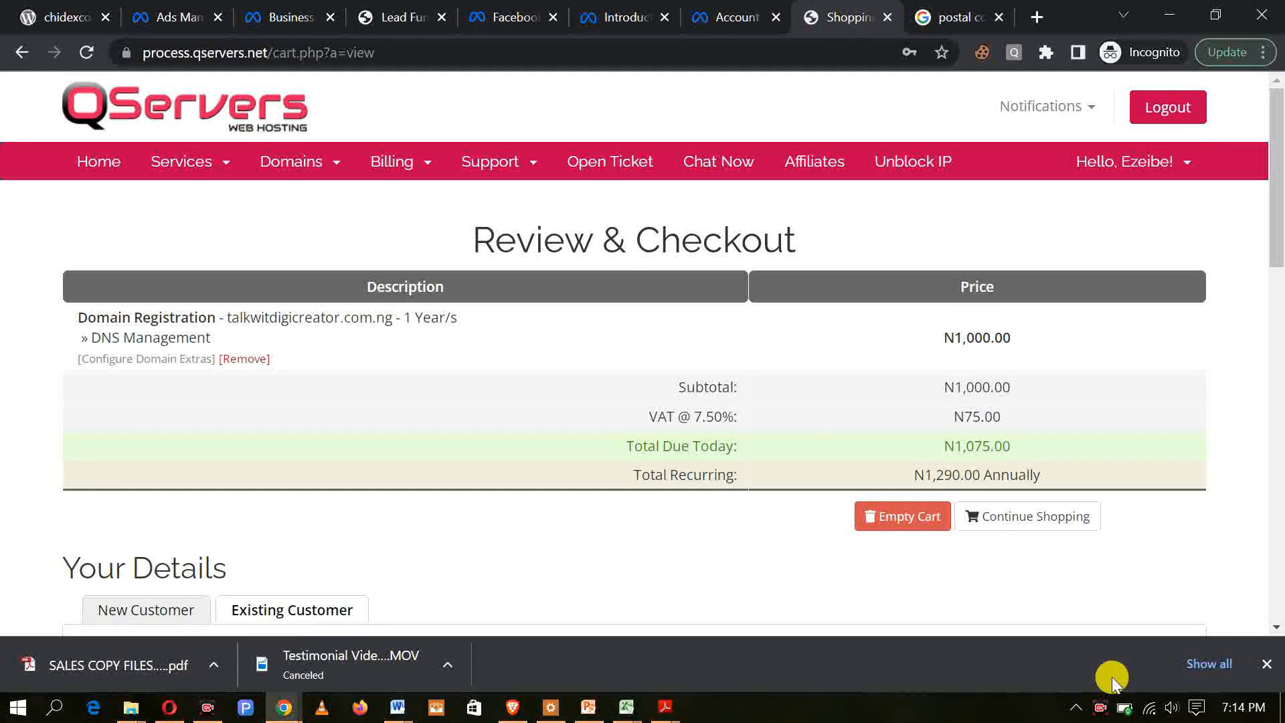
Step: Review the checkout page: the domain order summary, billing details, registrant information, payment methods and terms section
scroll(407, 443, down, 3)
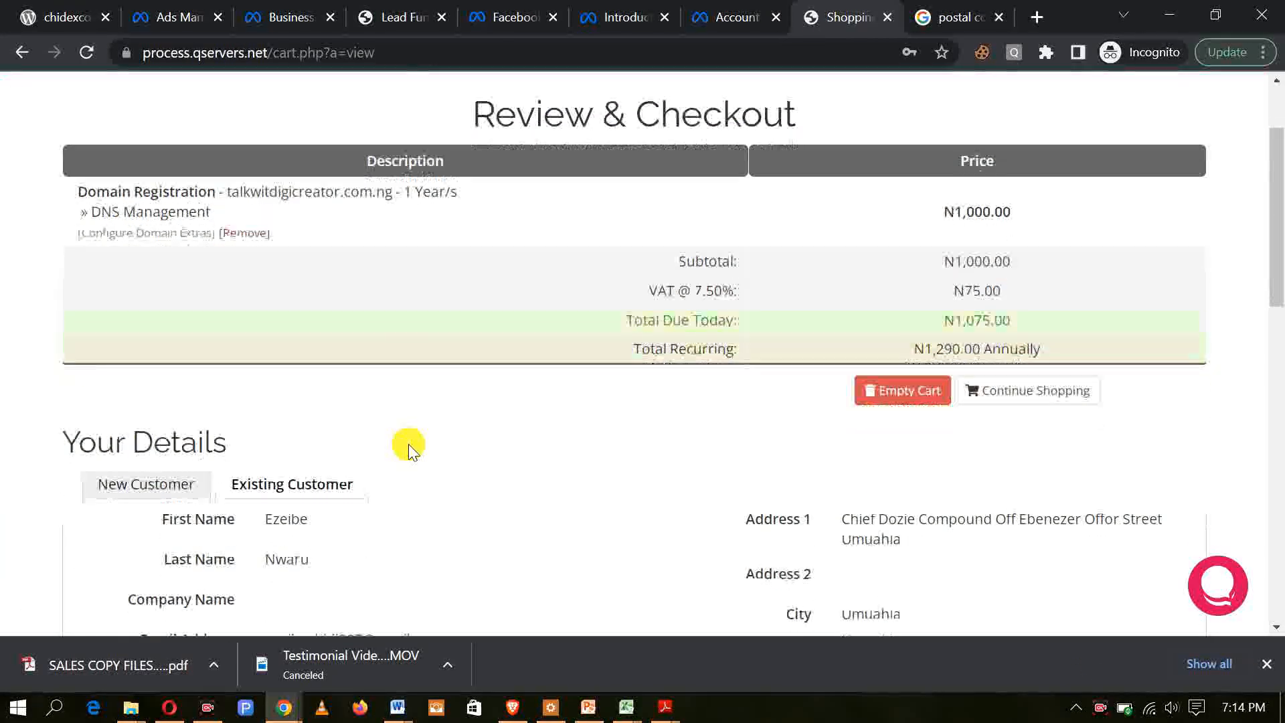
scroll(430, 445, down, 3)
scroll(430, 444, up, 6)
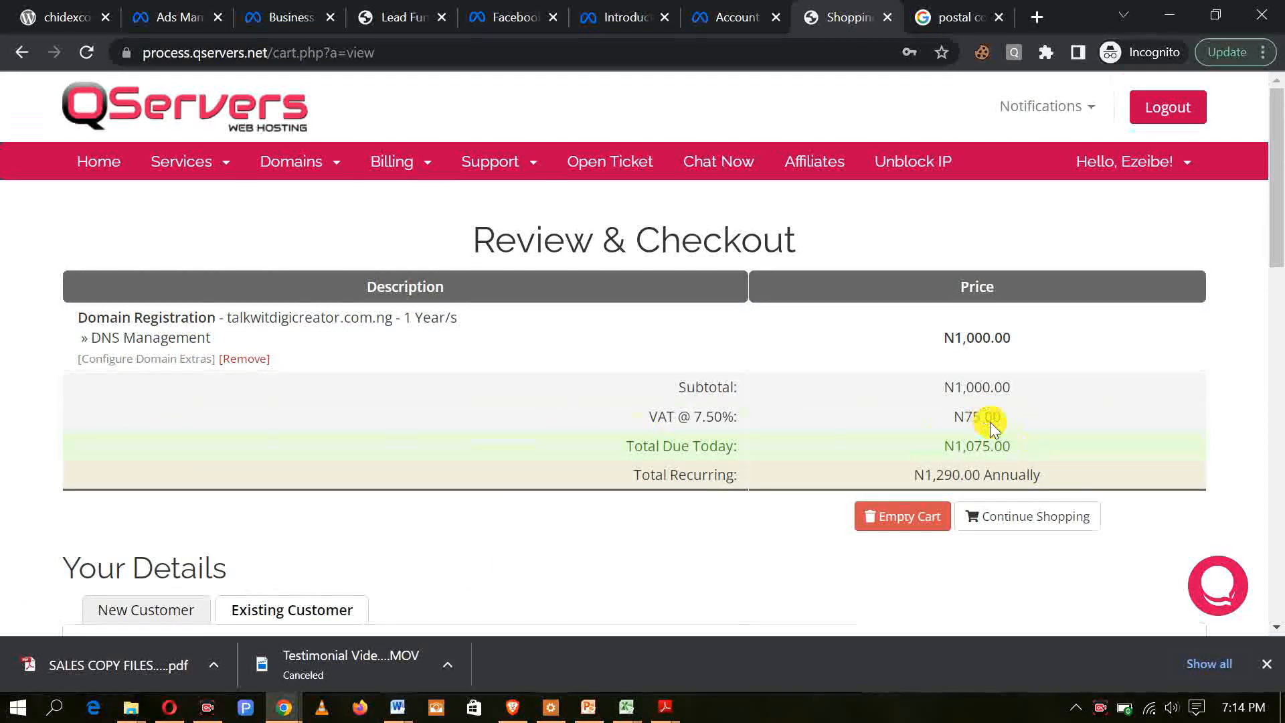
scroll(990, 422, down, 1)
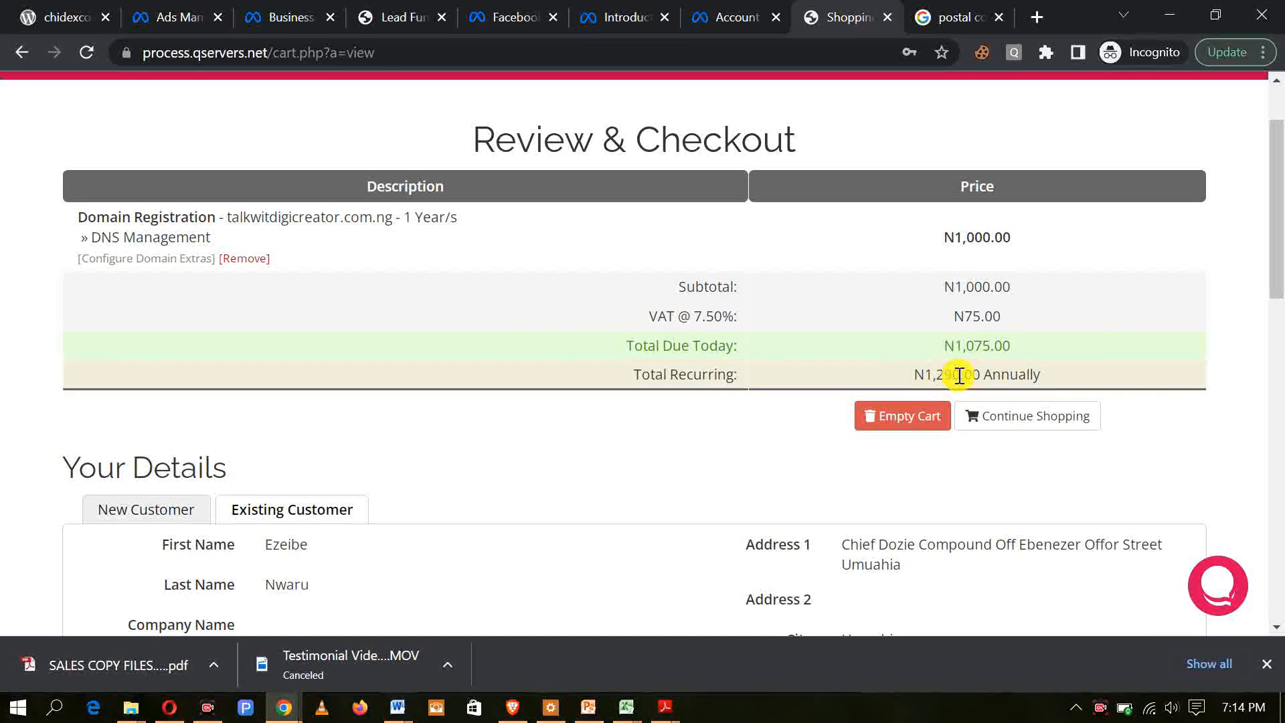
scroll(375, 468, down, 3)
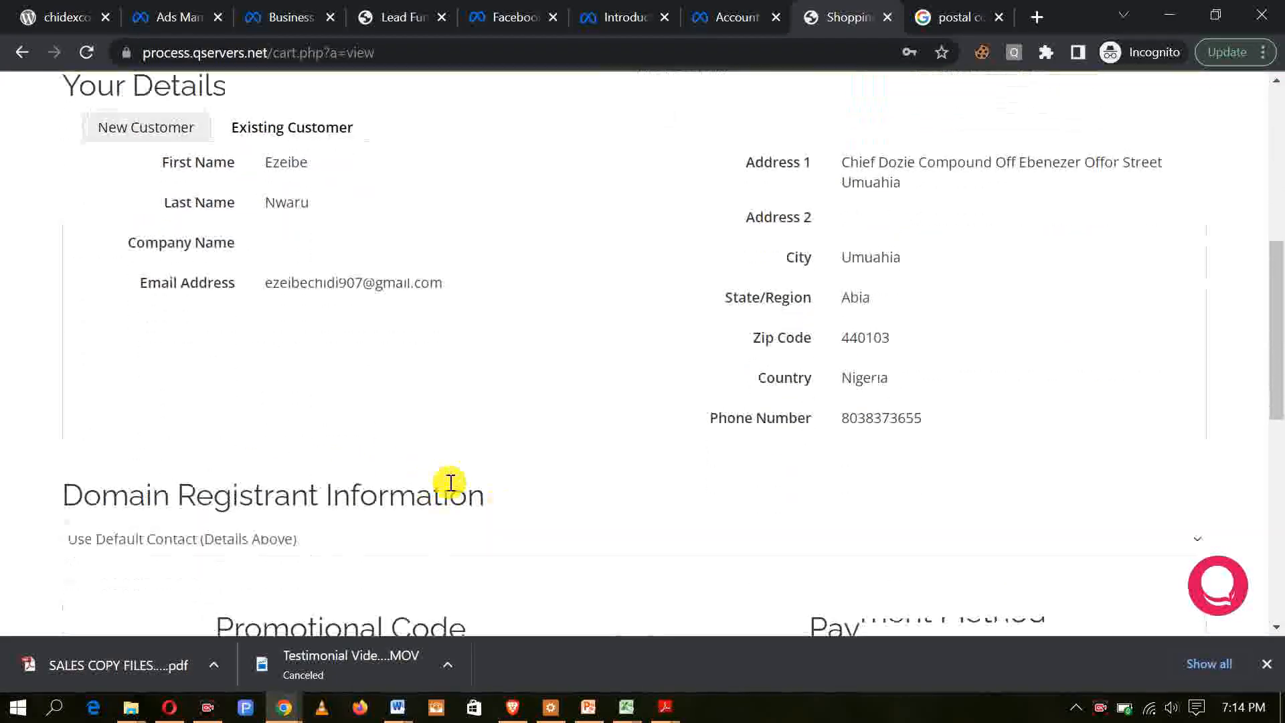
scroll(101, 430, up, 5)
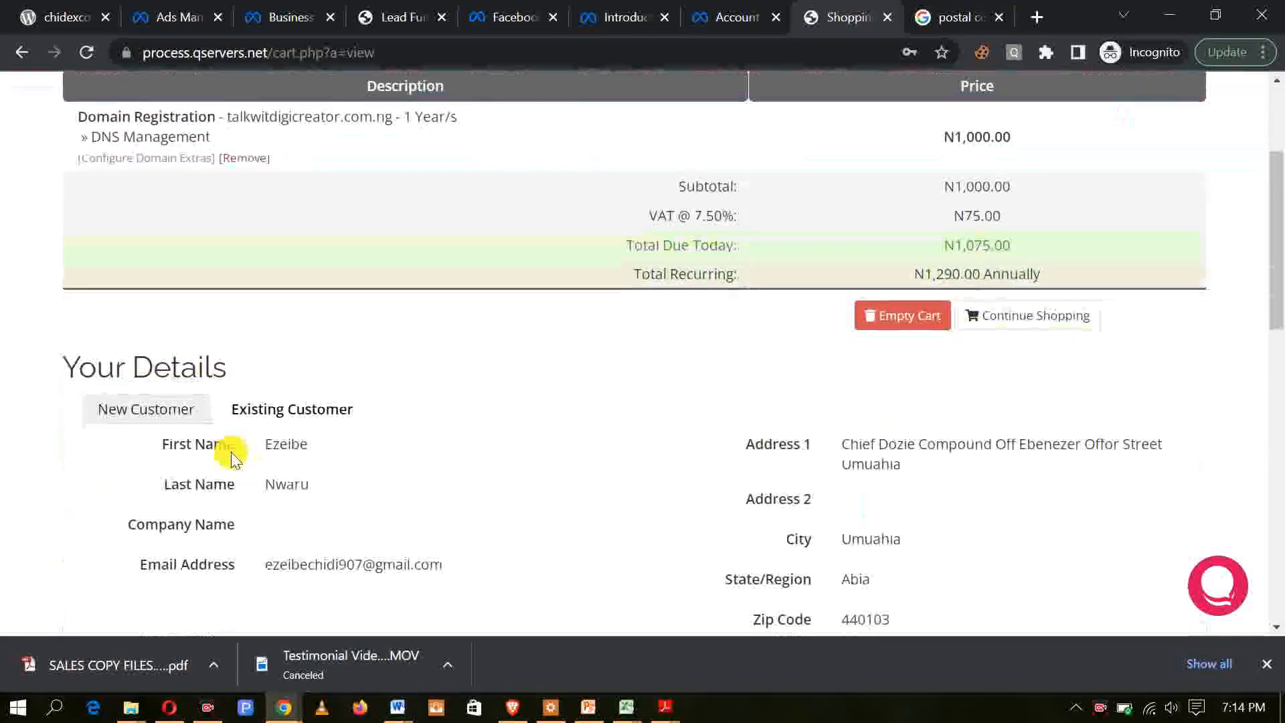
scroll(228, 455, up, 3)
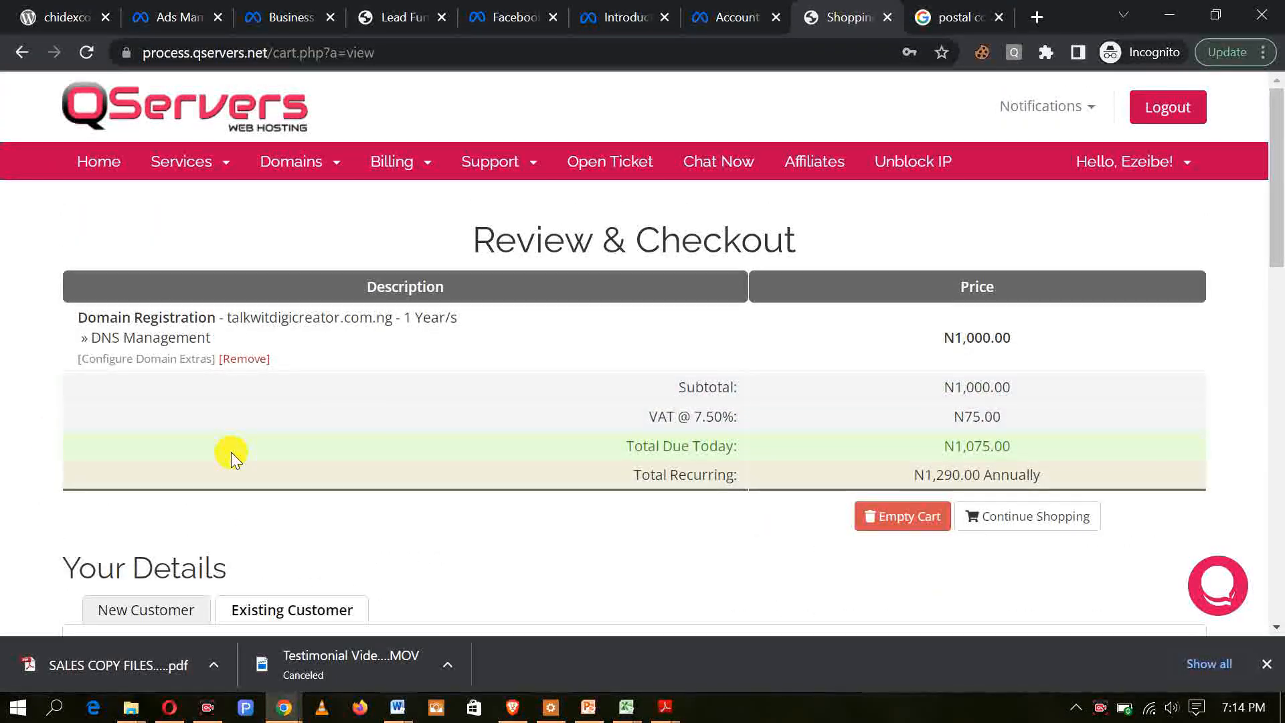
scroll(231, 451, down, 15)
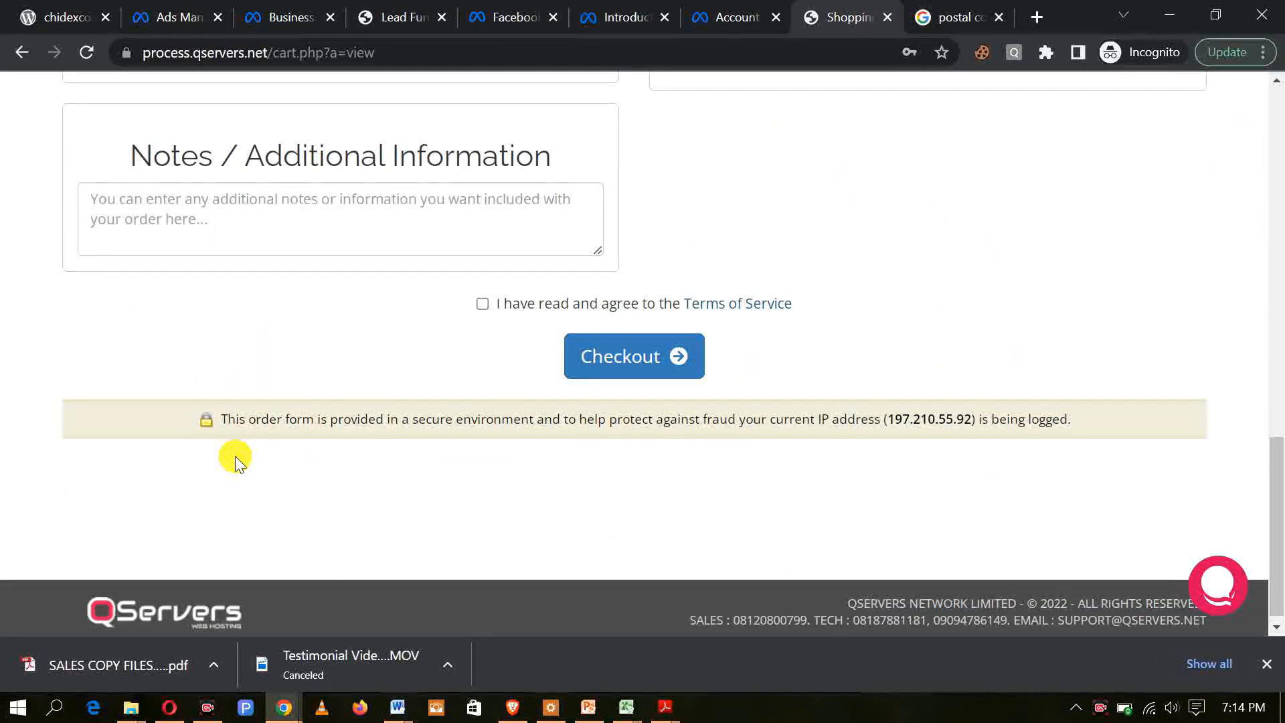
scroll(235, 456, up, 3)
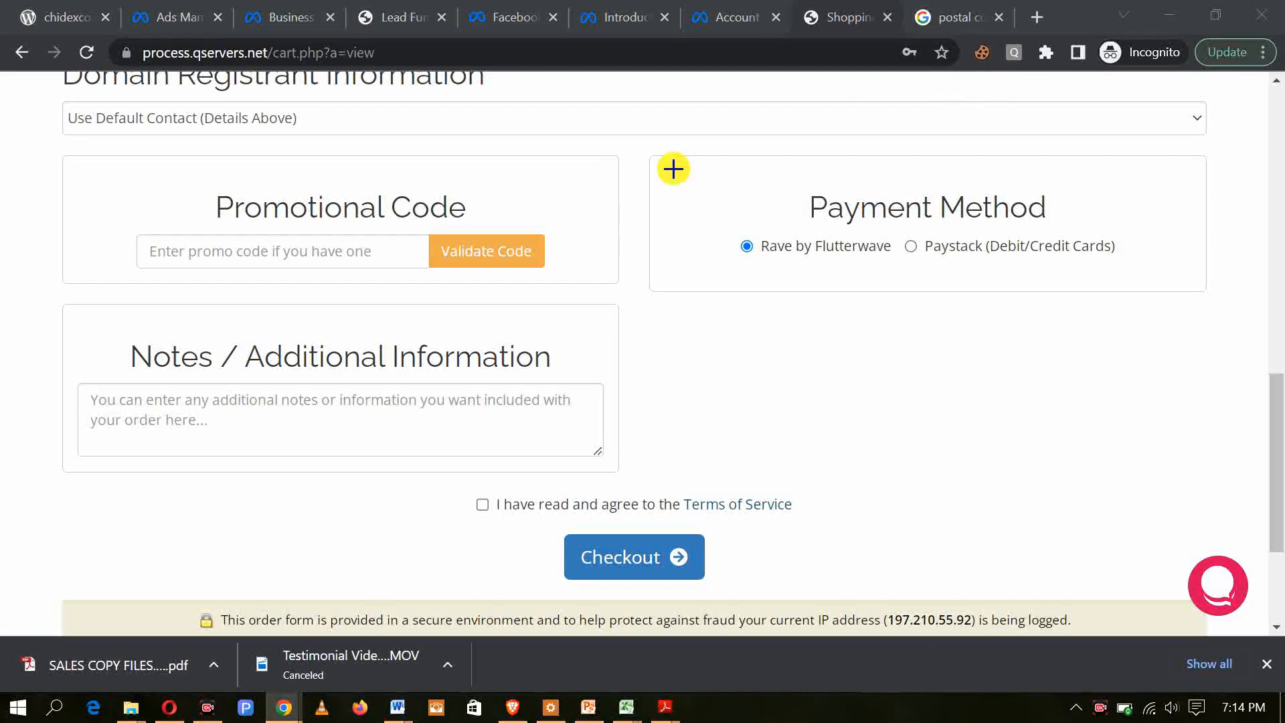
mouse_move(746, 134)
mouse_down()
mouse_move(745, 247)
mouse_move(990, 281)
mouse_move(1180, 276)
mouse_up()
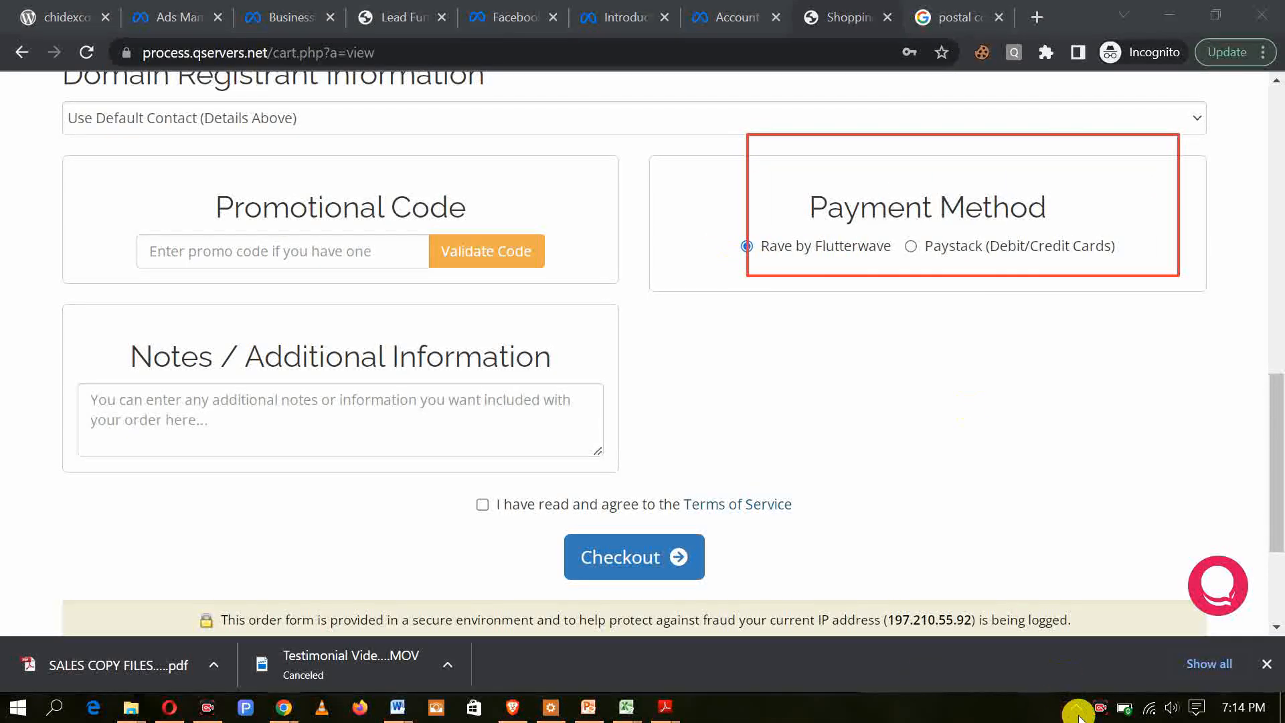
click(1043, 673)
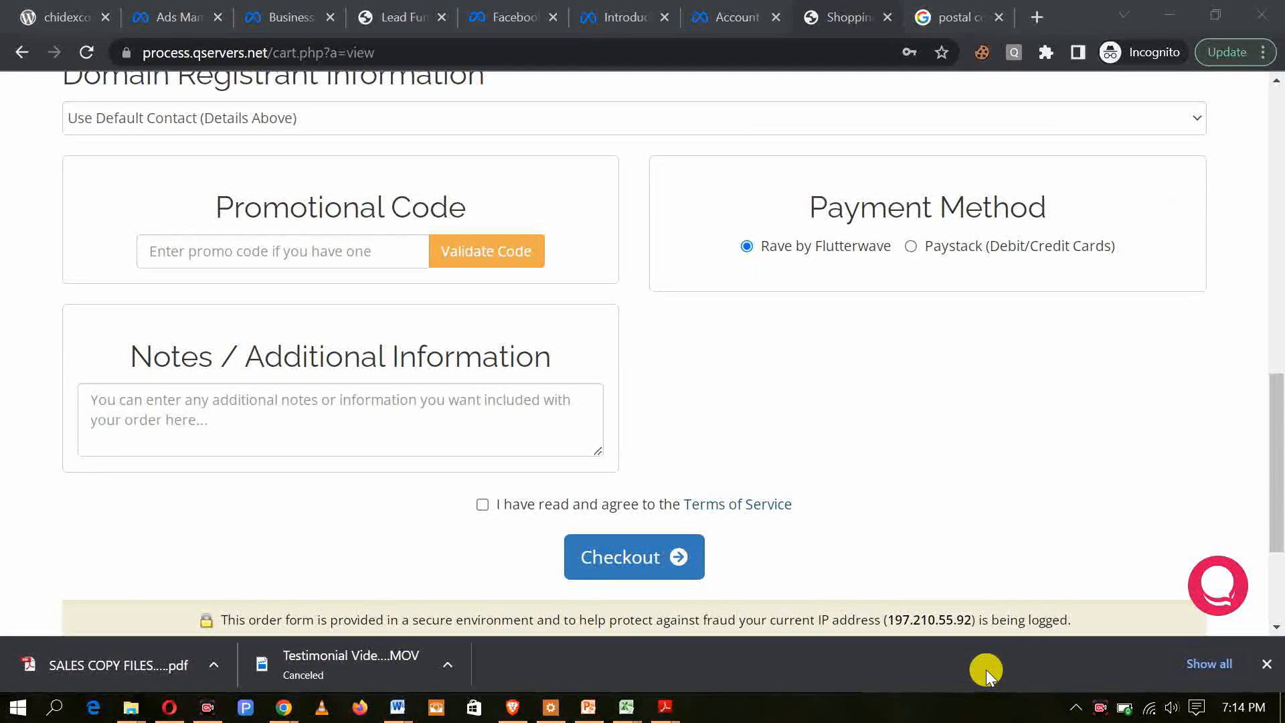
drag(507, 490, 692, 289)
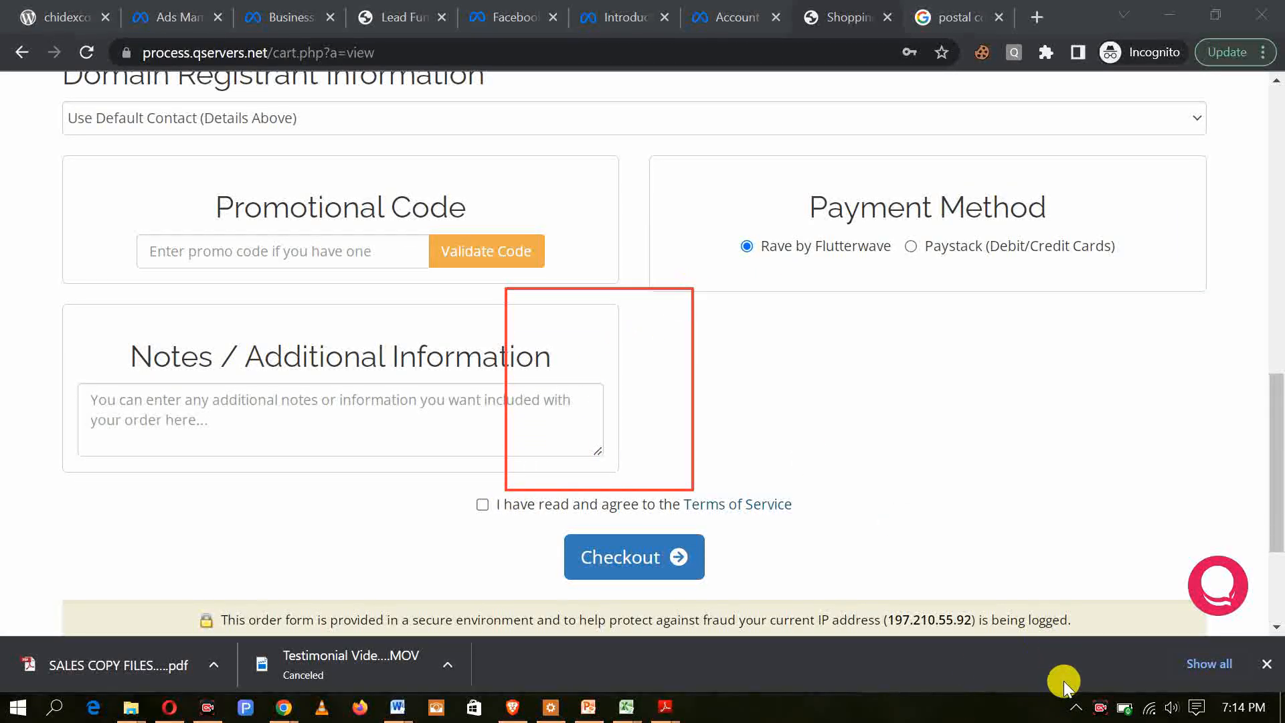
click(1042, 674)
click(994, 674)
mouse_move(457, 479)
mouse_down()
mouse_move(676, 273)
mouse_move(738, 249)
mouse_up()
mouse_move(677, 479)
mouse_down()
mouse_move(929, 239)
mouse_move(890, 255)
mouse_move(906, 253)
mouse_up()
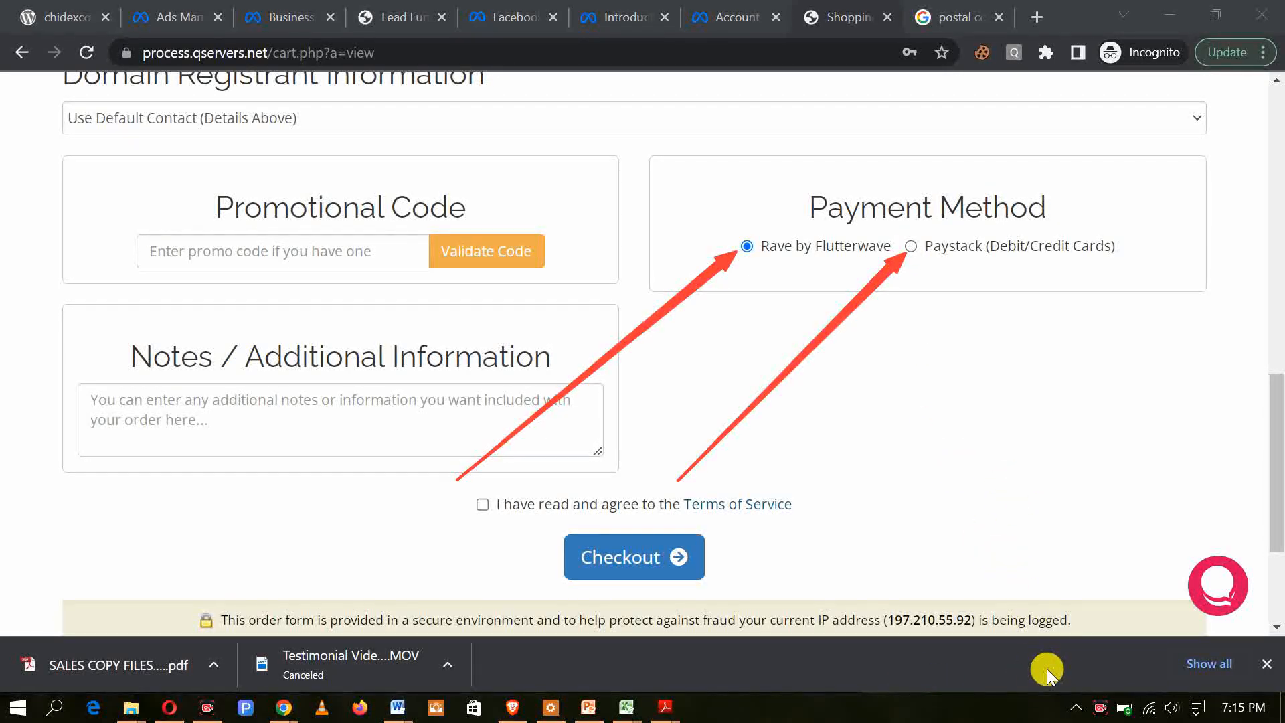
key(ctrl+z)
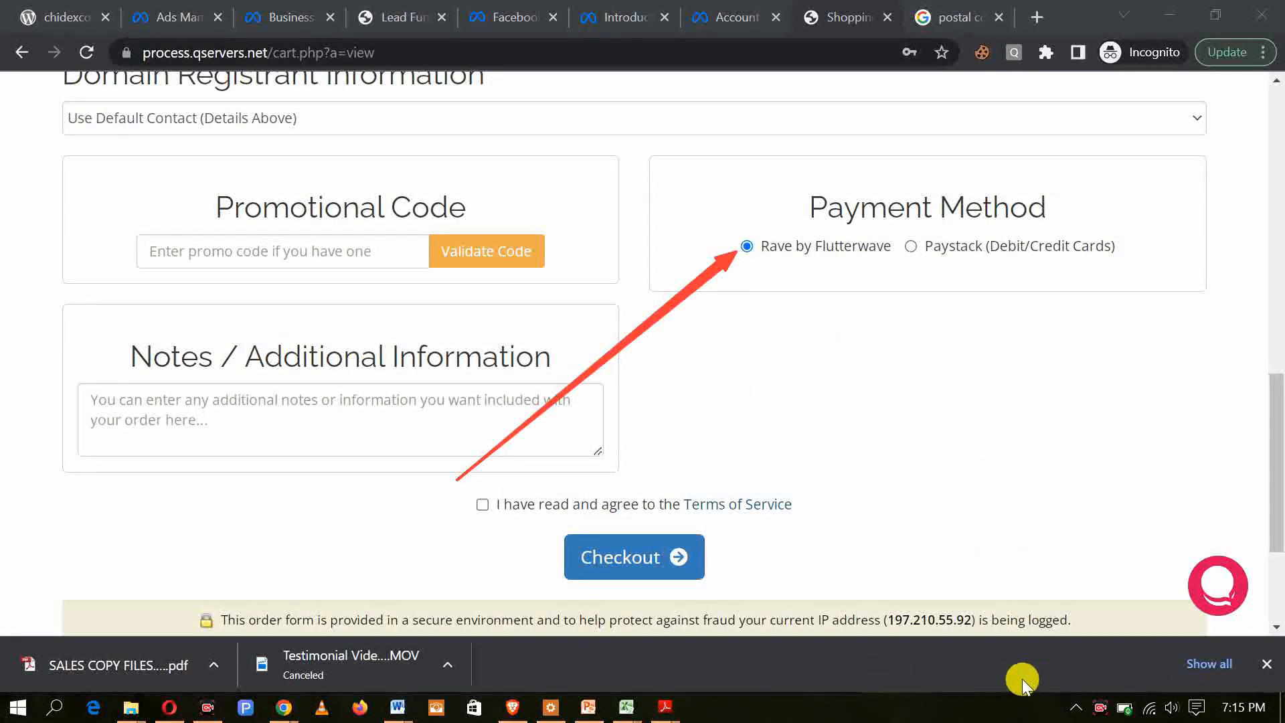
key(ctrl+z)
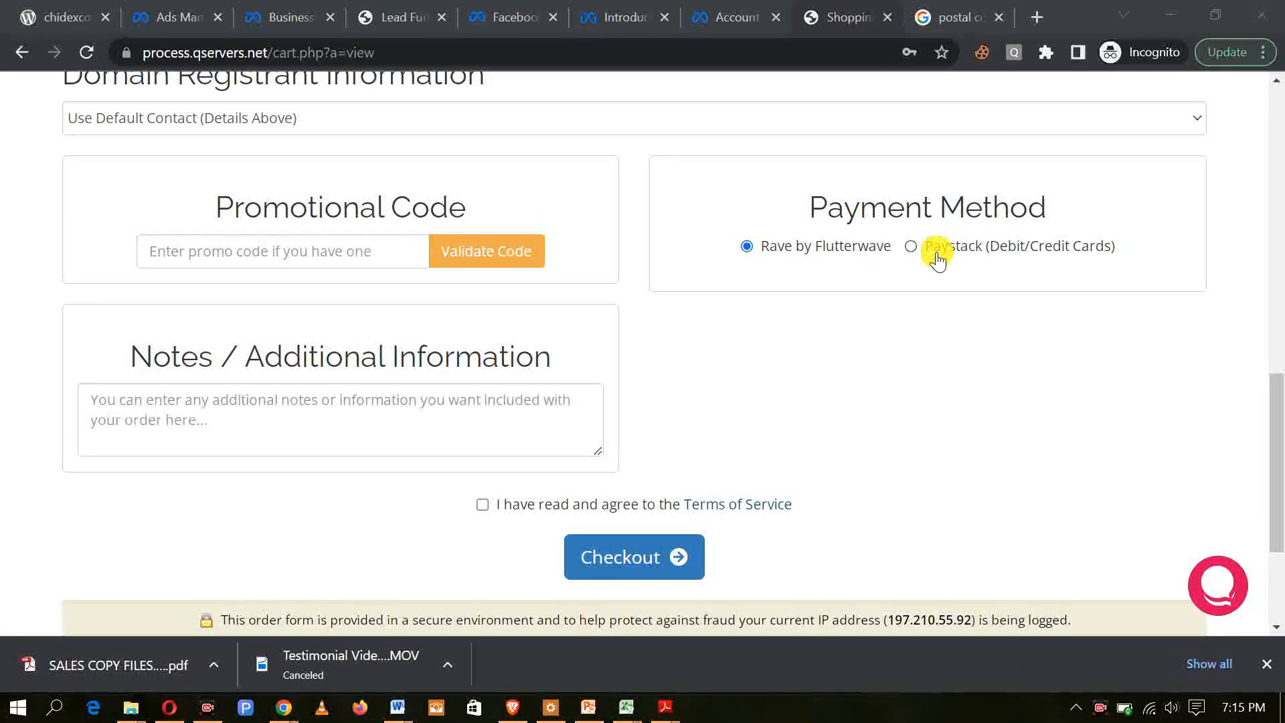
Step: Agree to the Terms of Service, choose Rave by Flutterwave as the payment method and check out the order
click(909, 249)
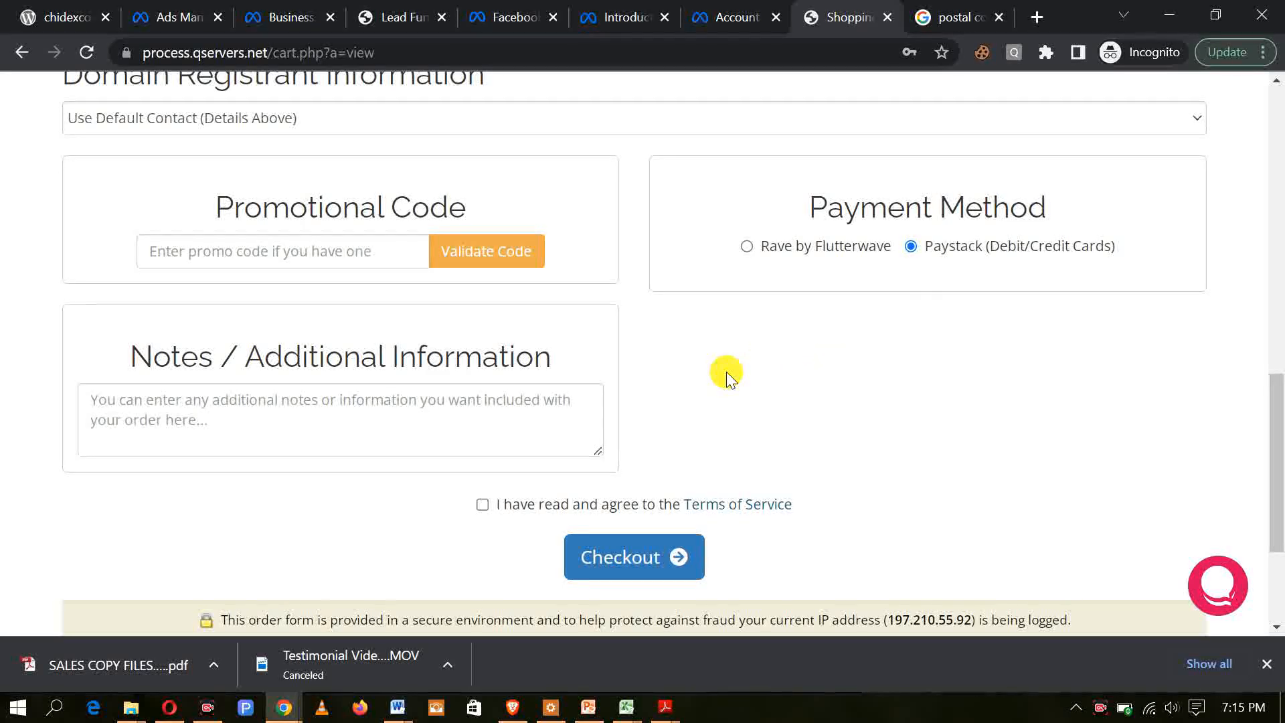
scroll(726, 375, down, 2)
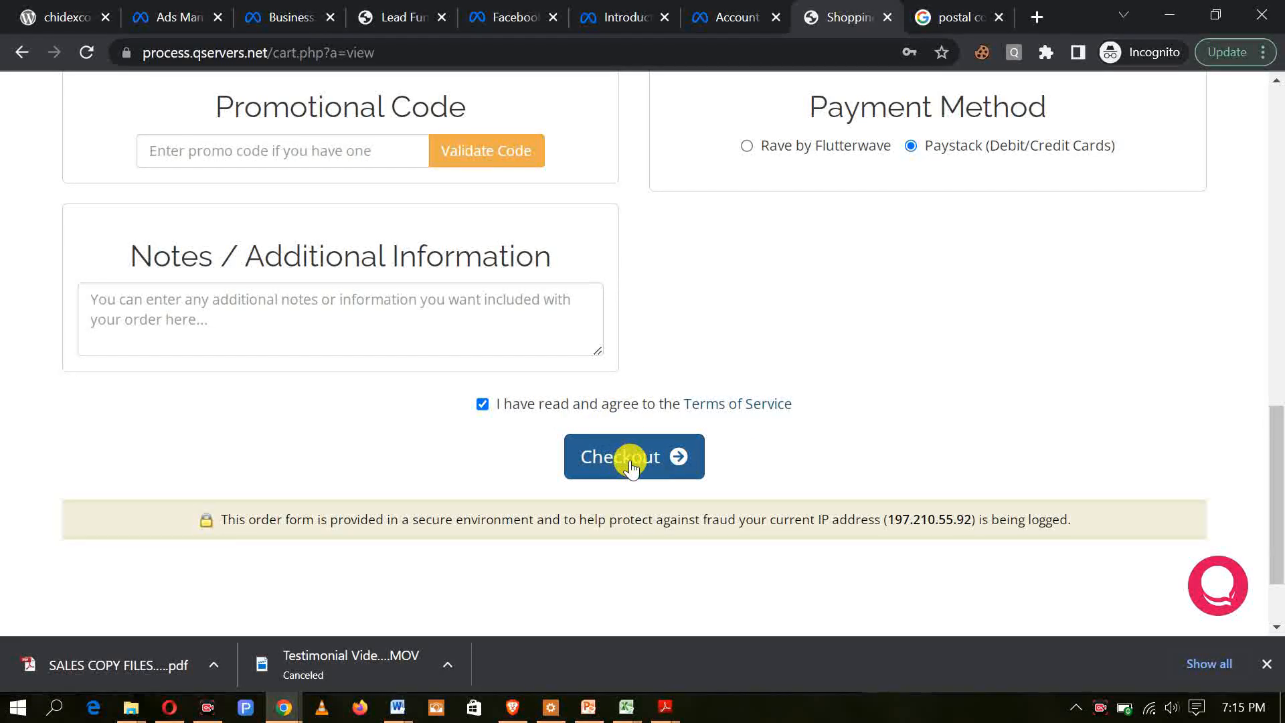
scroll(597, 455, up, 1)
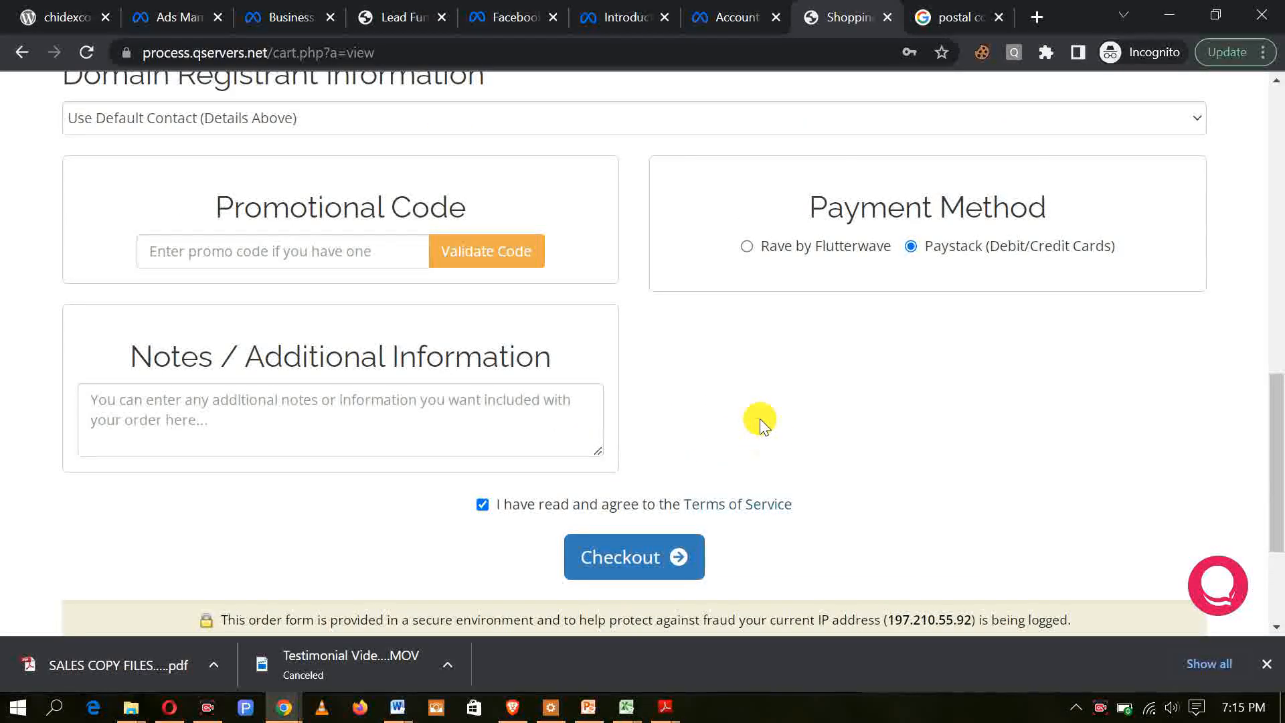
click(746, 247)
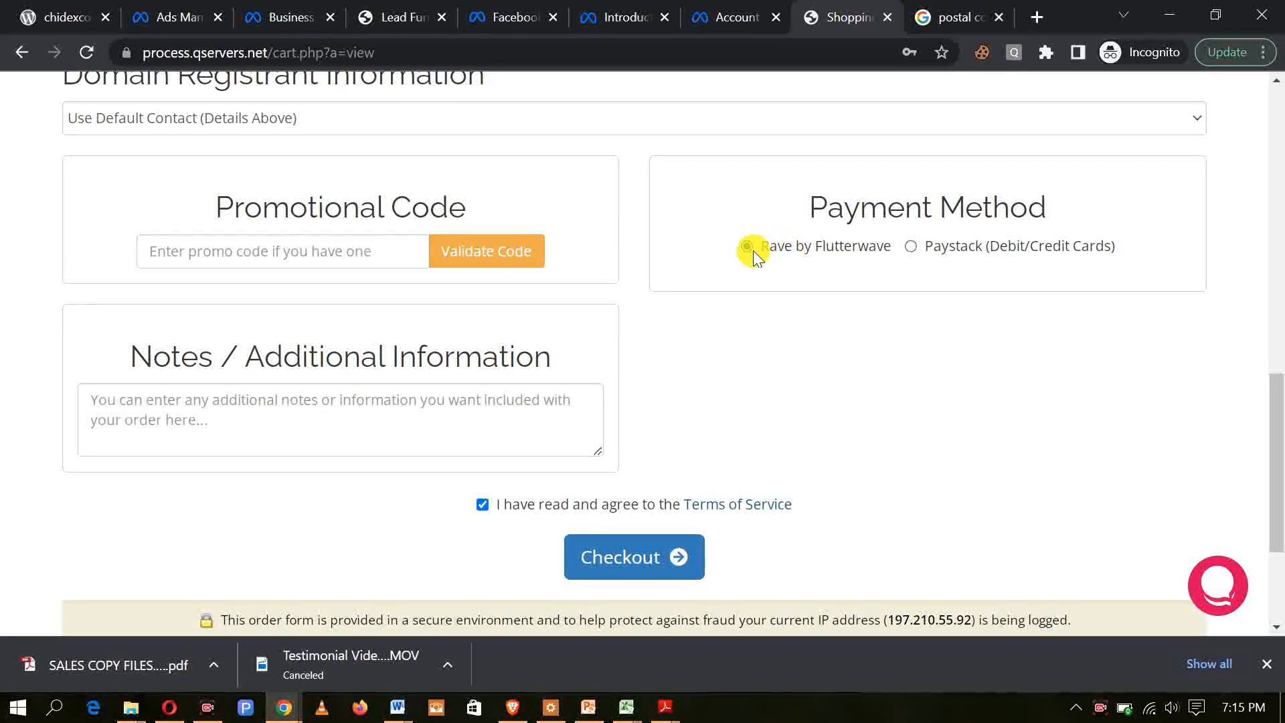
scroll(745, 253, down, 1)
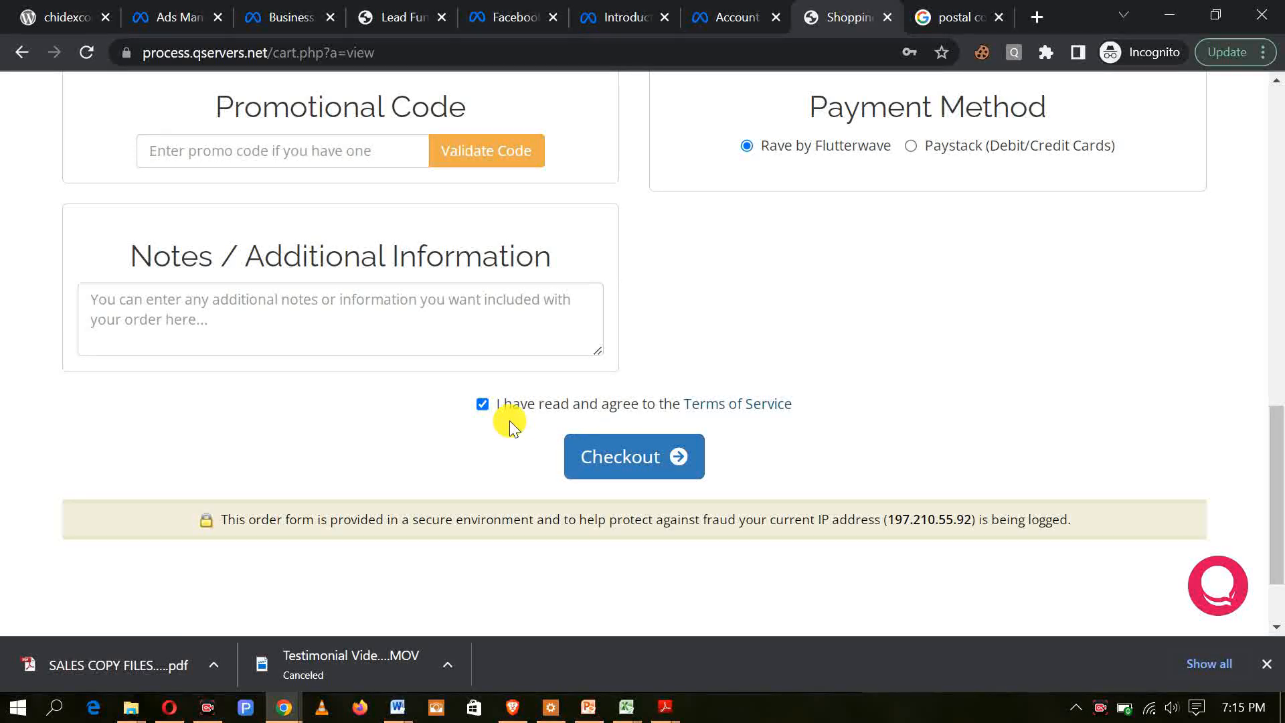
click(633, 466)
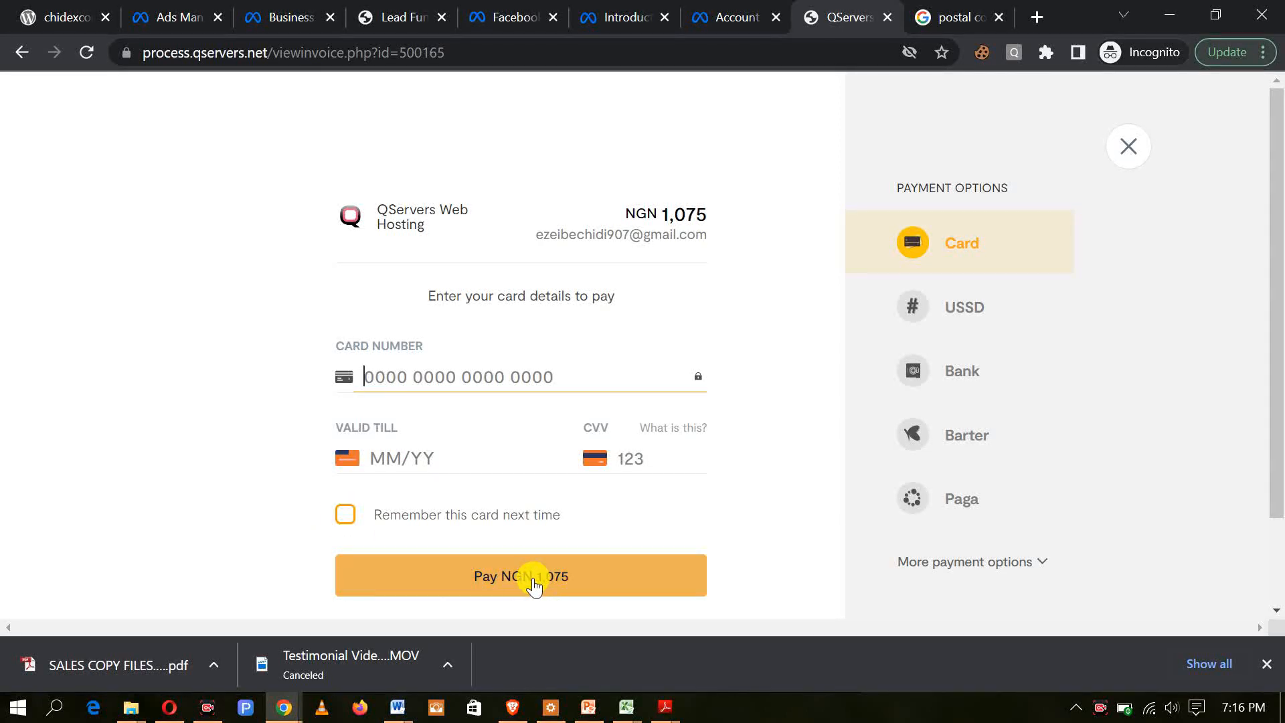
Step: Look at the USSD and Bank payment options and return to paying by card
click(959, 316)
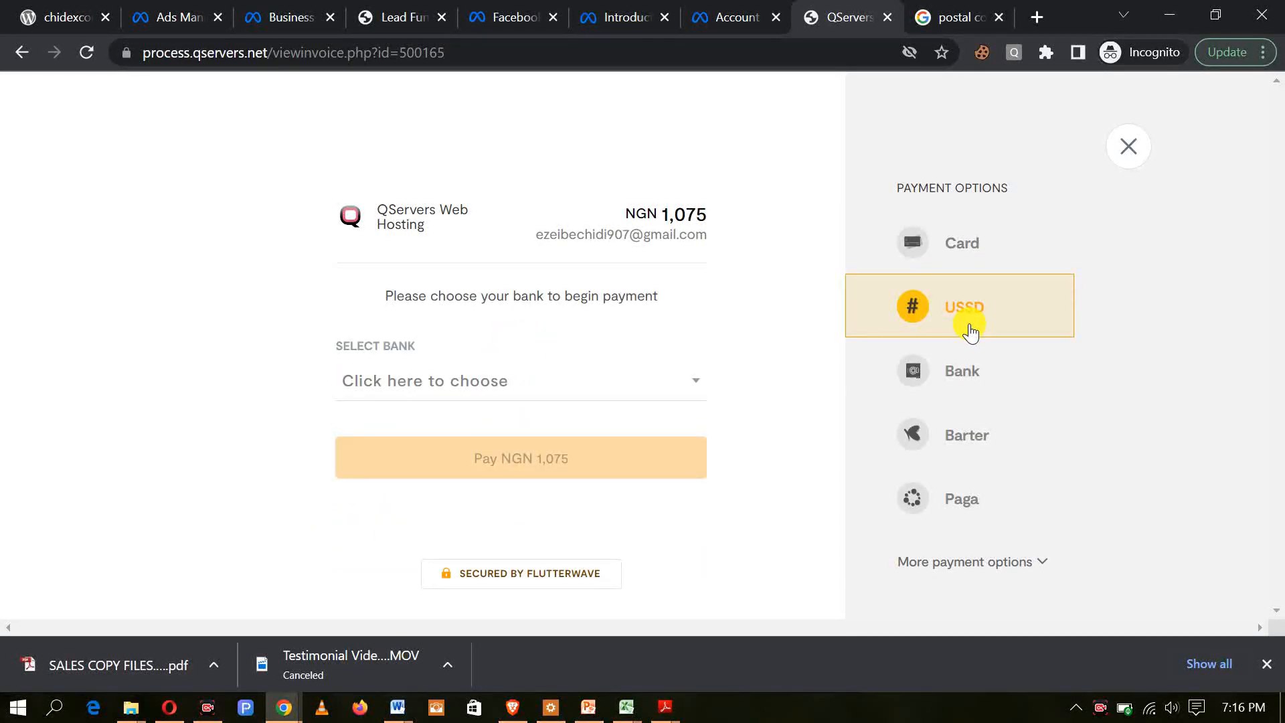
click(969, 378)
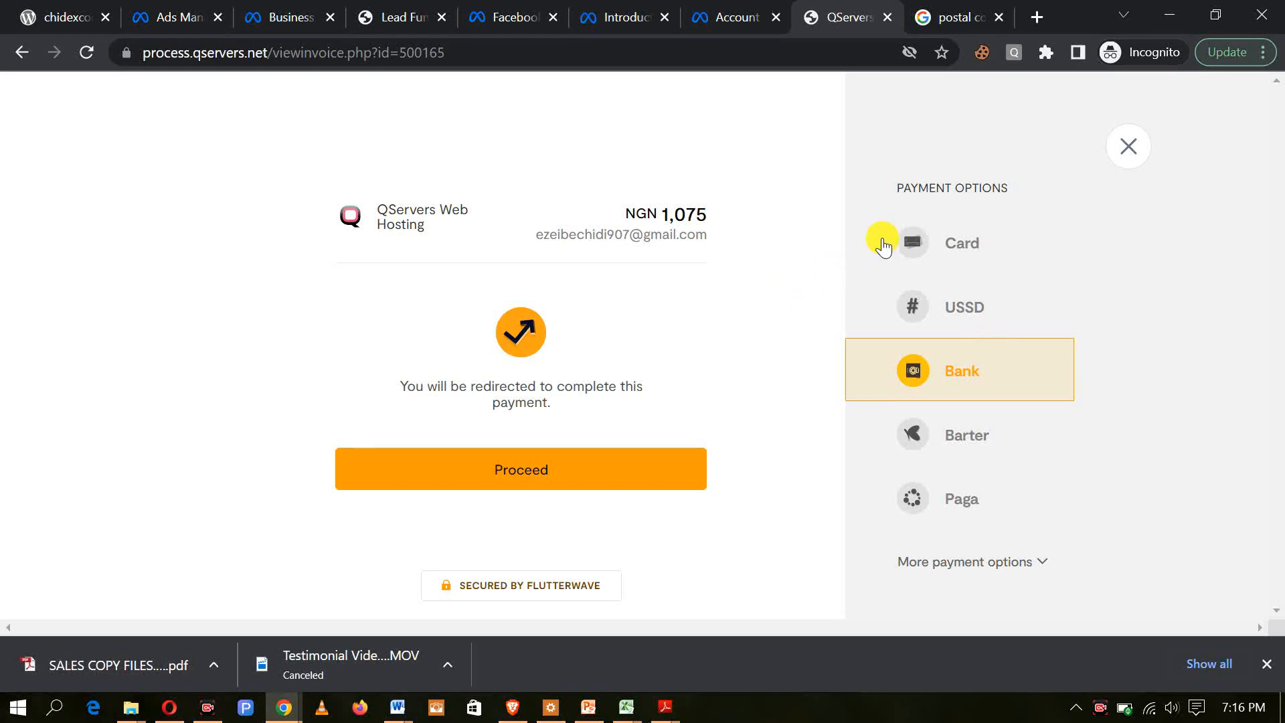
click(972, 254)
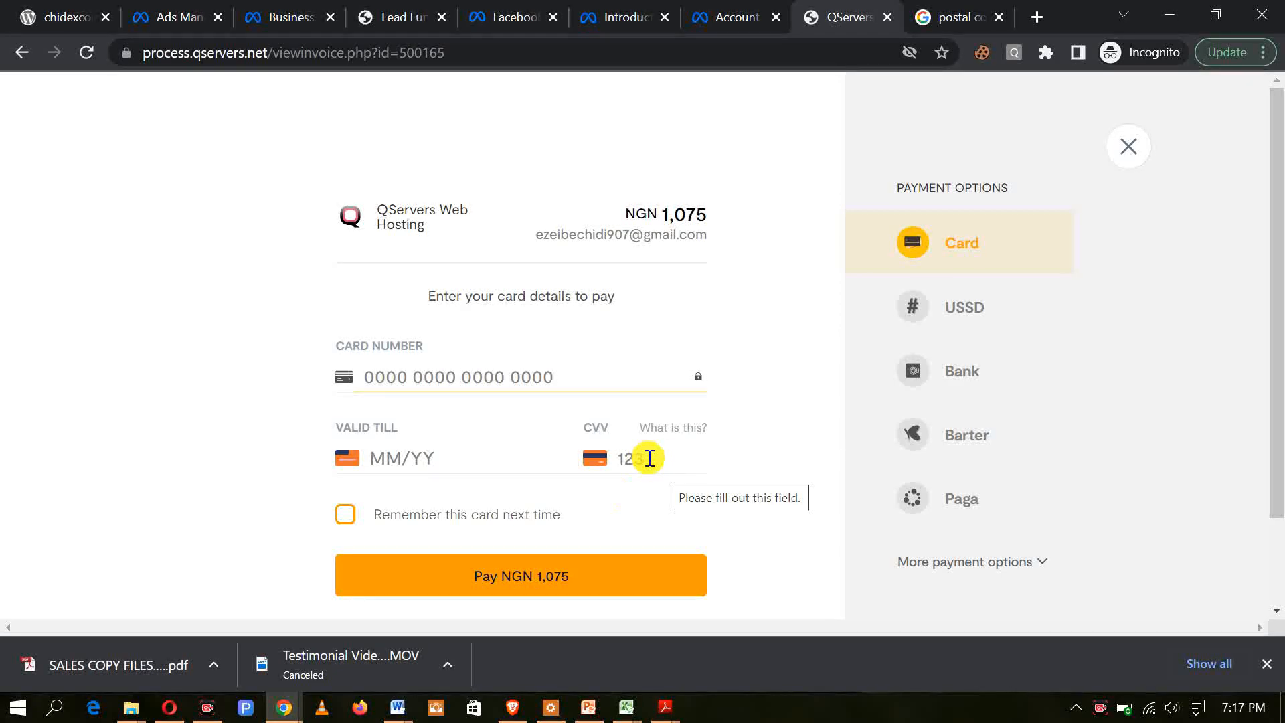
Step: Enter the card number, expiry date and CVV, and submit the NGN 1,075 card payment
mouse_move(699, 434)
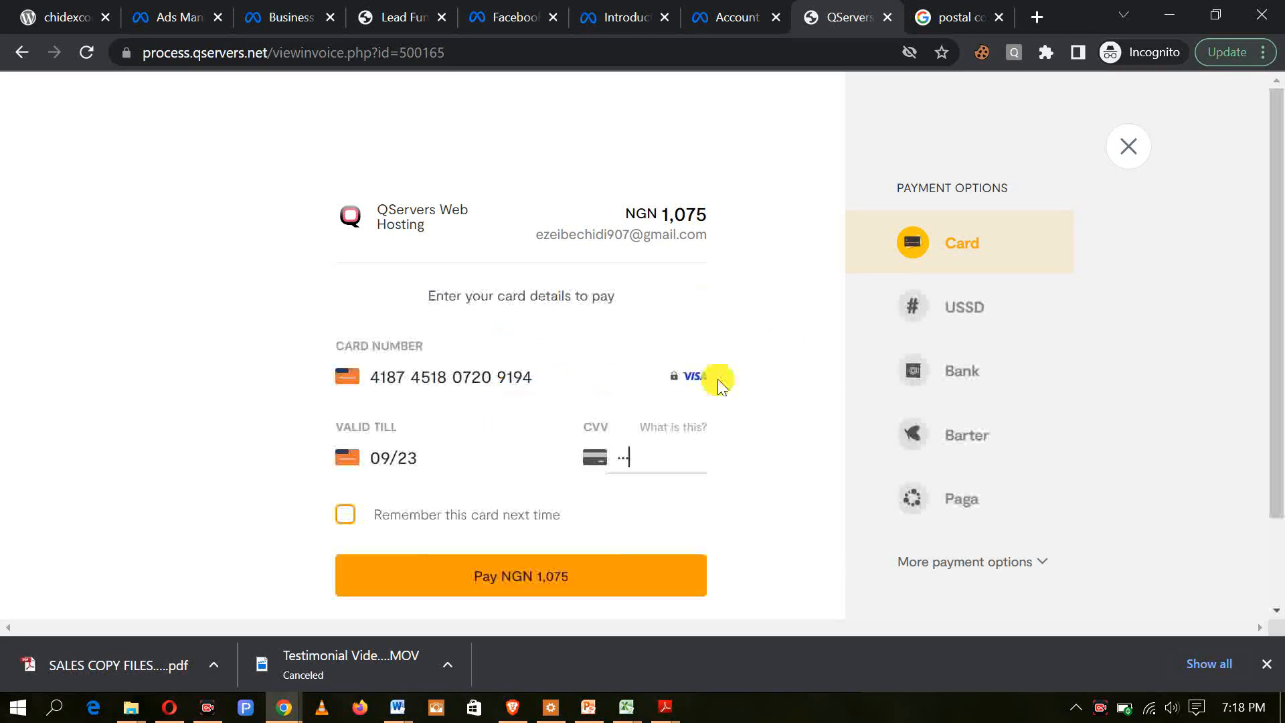
scroll(522, 385, down, 3)
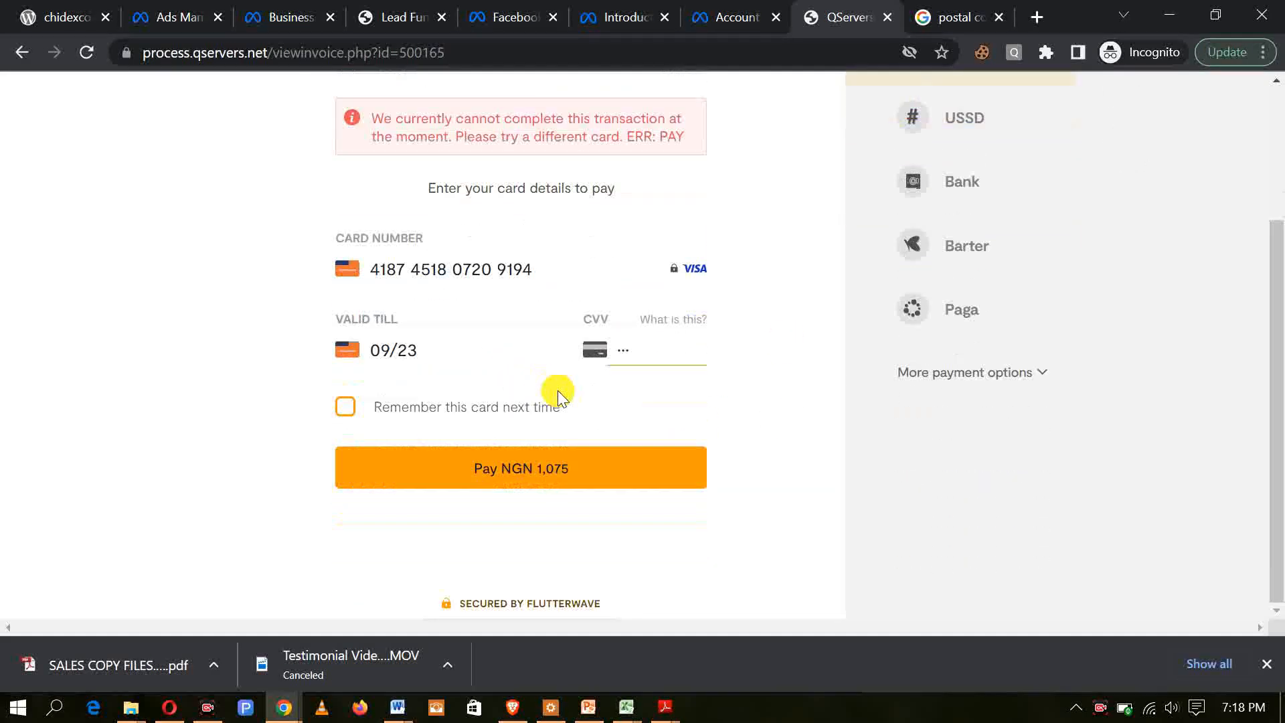
scroll(568, 483, up, 3)
scroll(569, 482, down, 3)
scroll(569, 480, up, 3)
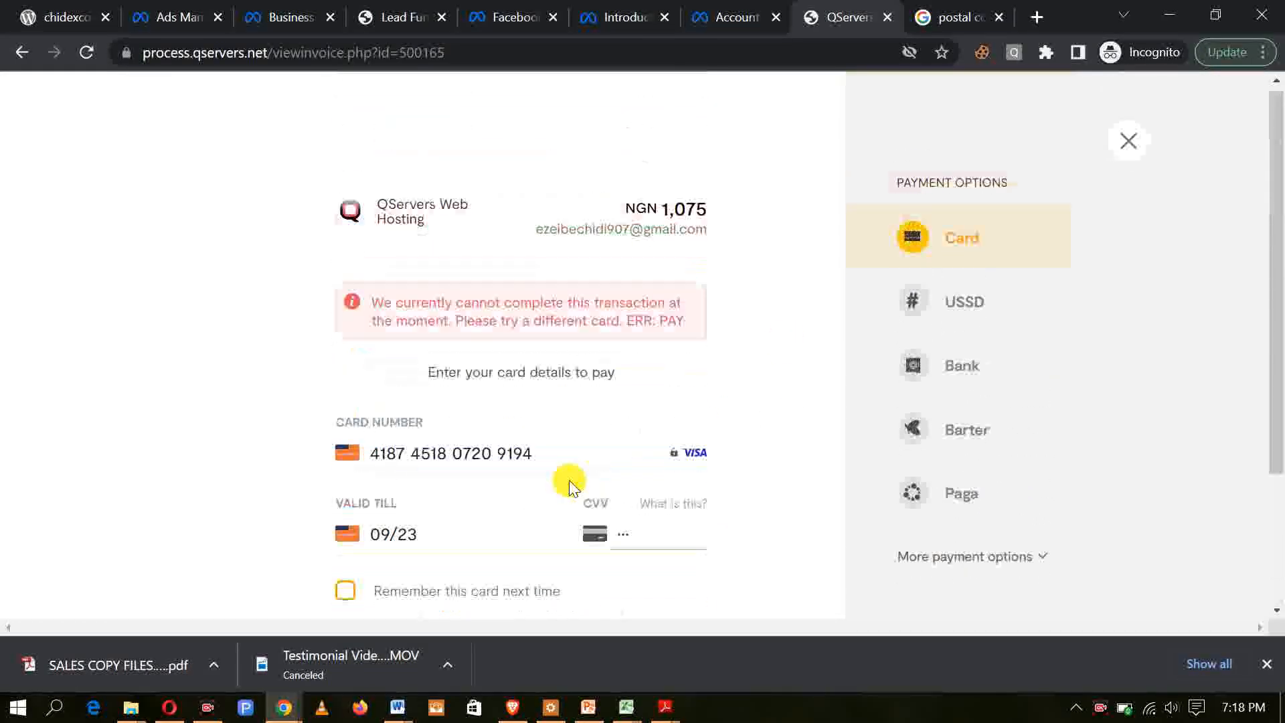
scroll(596, 454, down, 3)
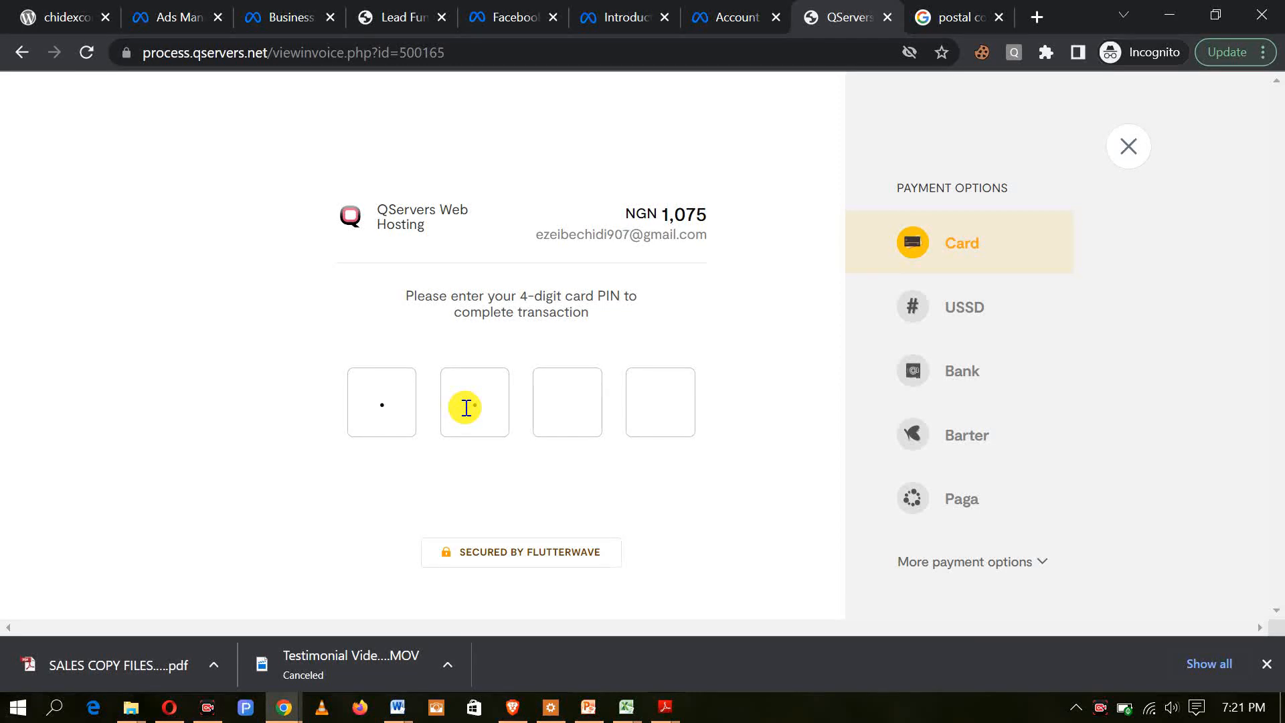
Step: Authorise the card payment with the four-digit card PIN, then enter and confirm the OTP
text(•)
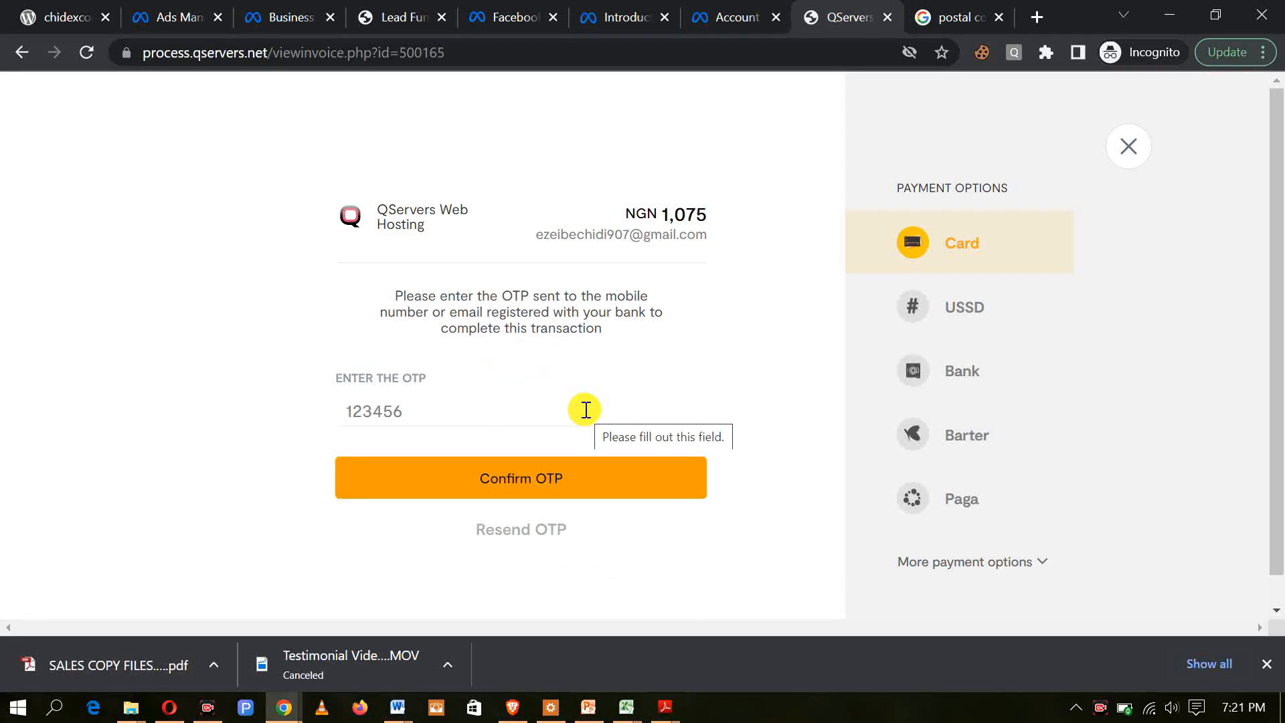
click(468, 409)
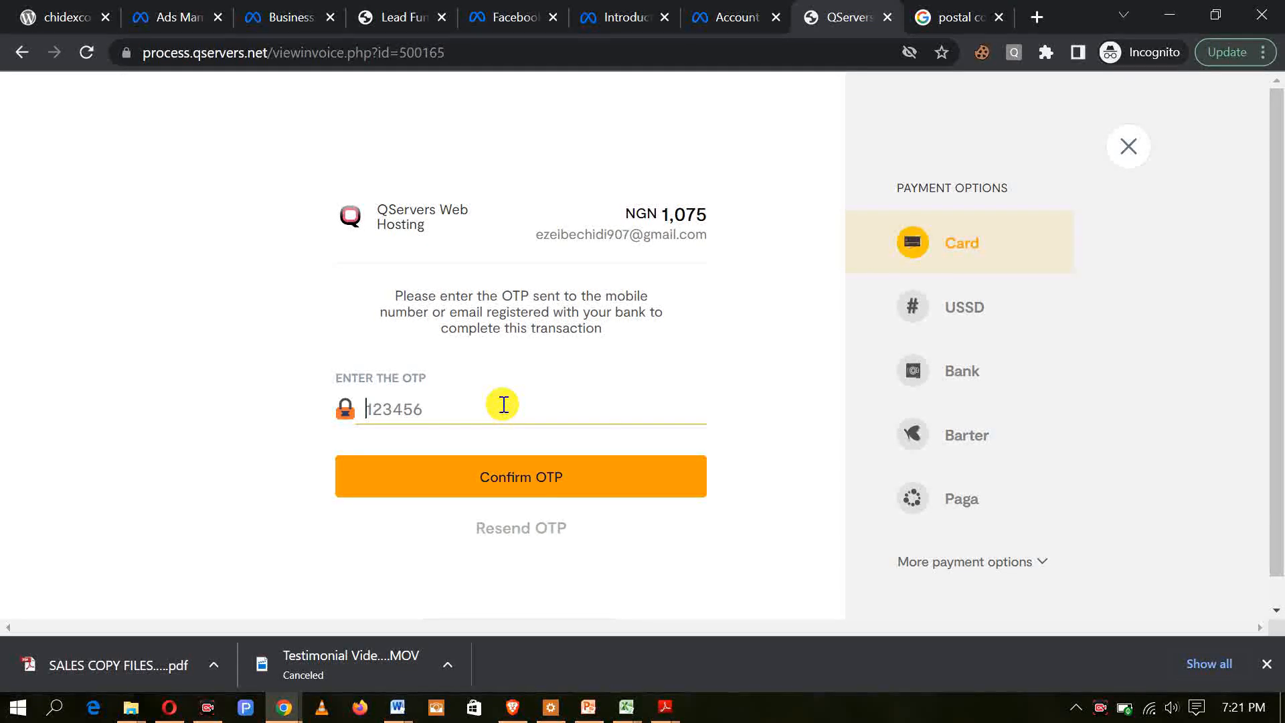
text(••••)
click(549, 475)
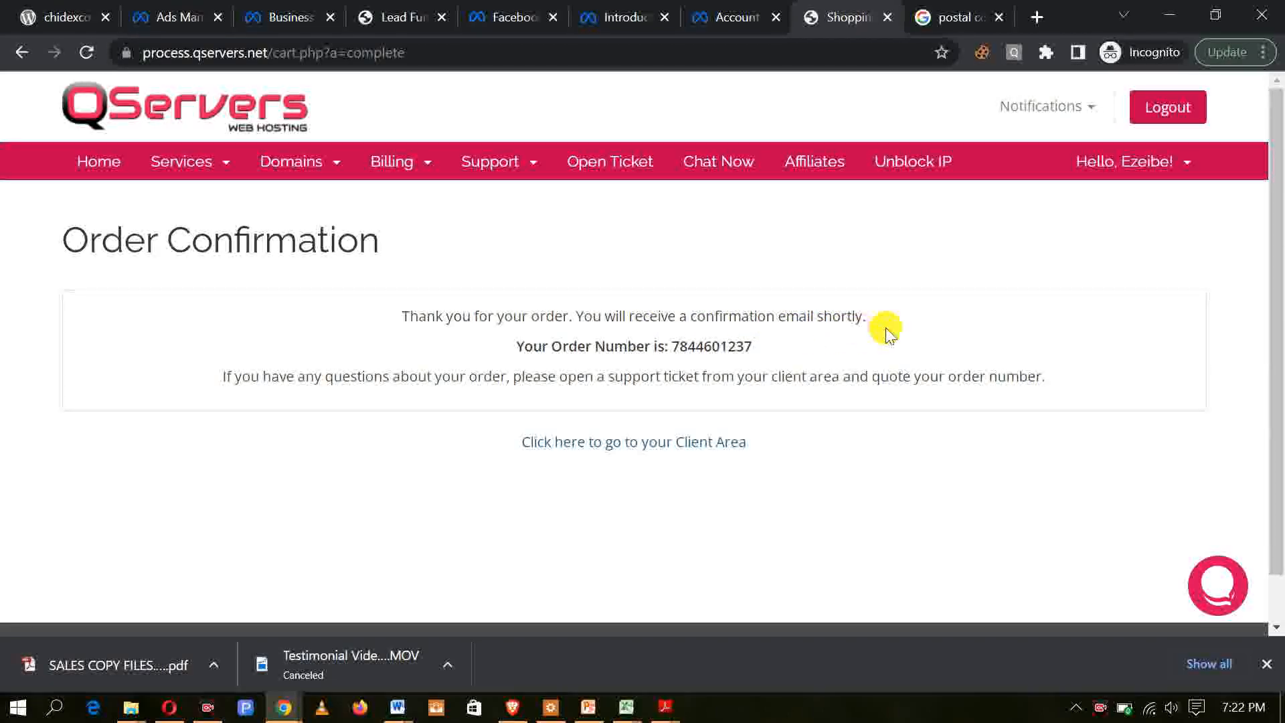
Step: Go to the client area from the order confirmation and examine the overview of services and domains
click(647, 449)
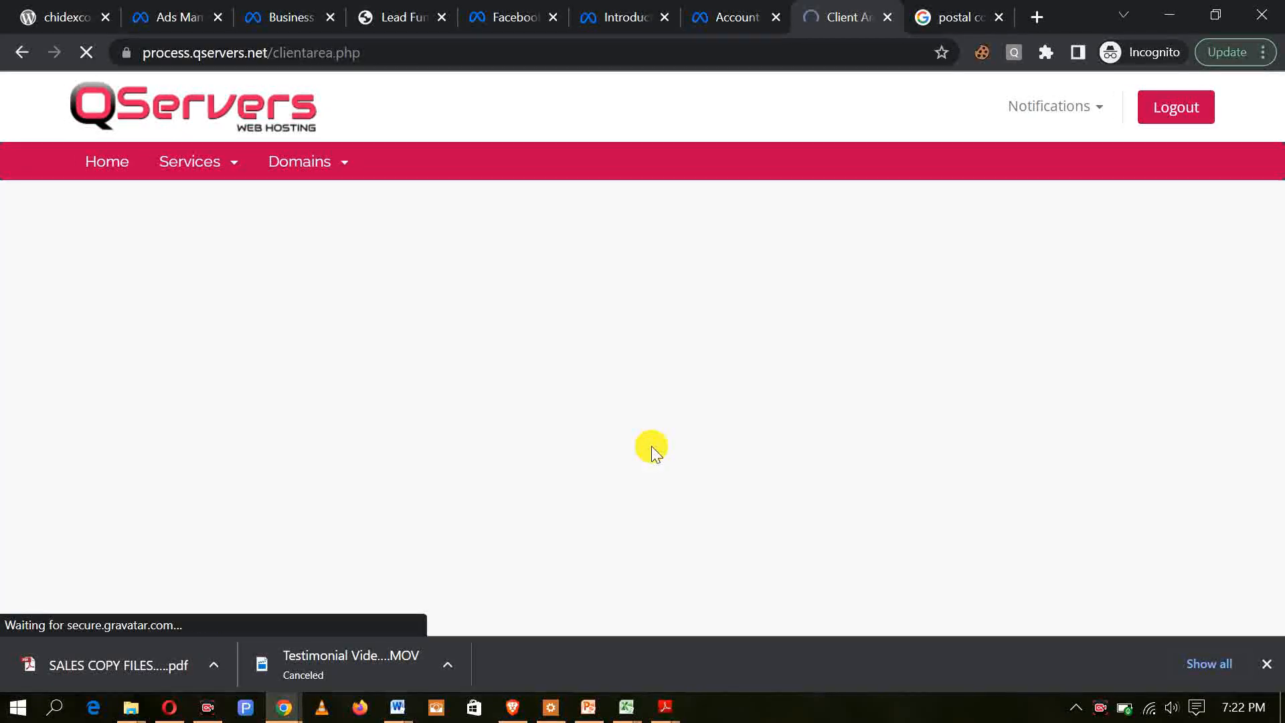
scroll(557, 377, down, 1)
scroll(557, 377, down, 1)
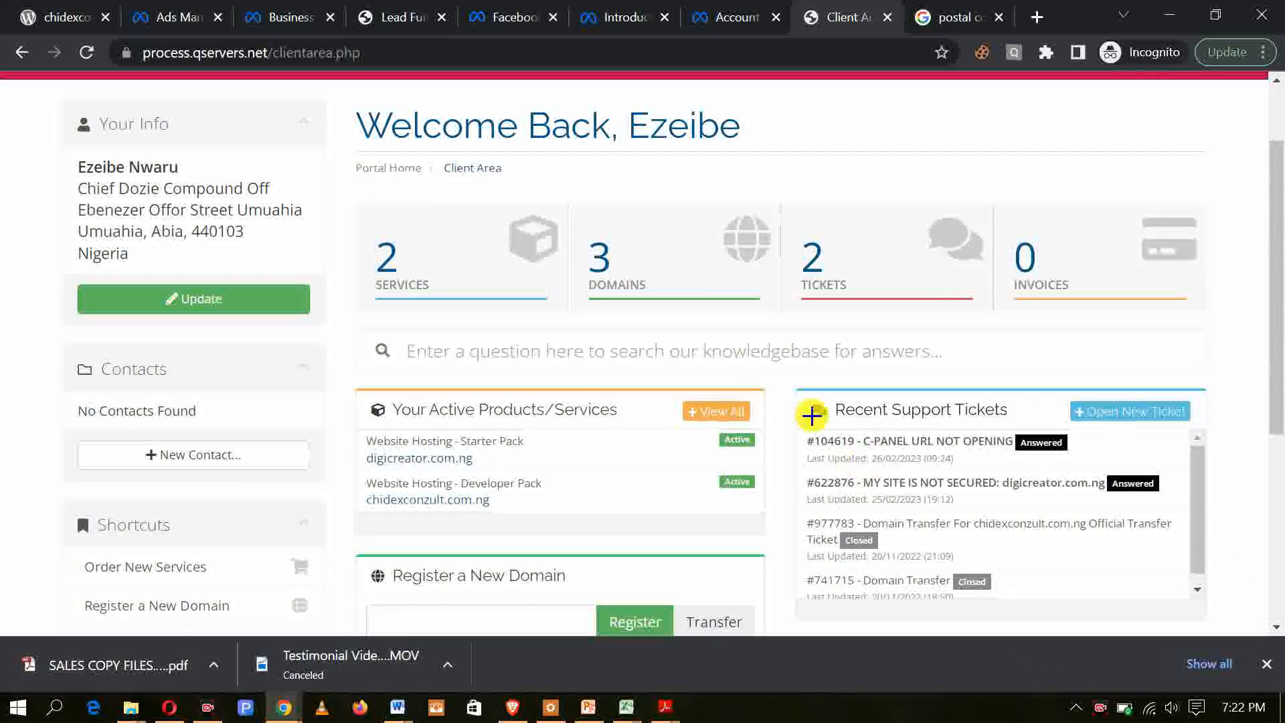
mouse_move(572, 214)
mouse_down()
mouse_move(660, 307)
mouse_move(603, 250)
mouse_move(600, 260)
mouse_up()
drag(312, 360, 377, 254)
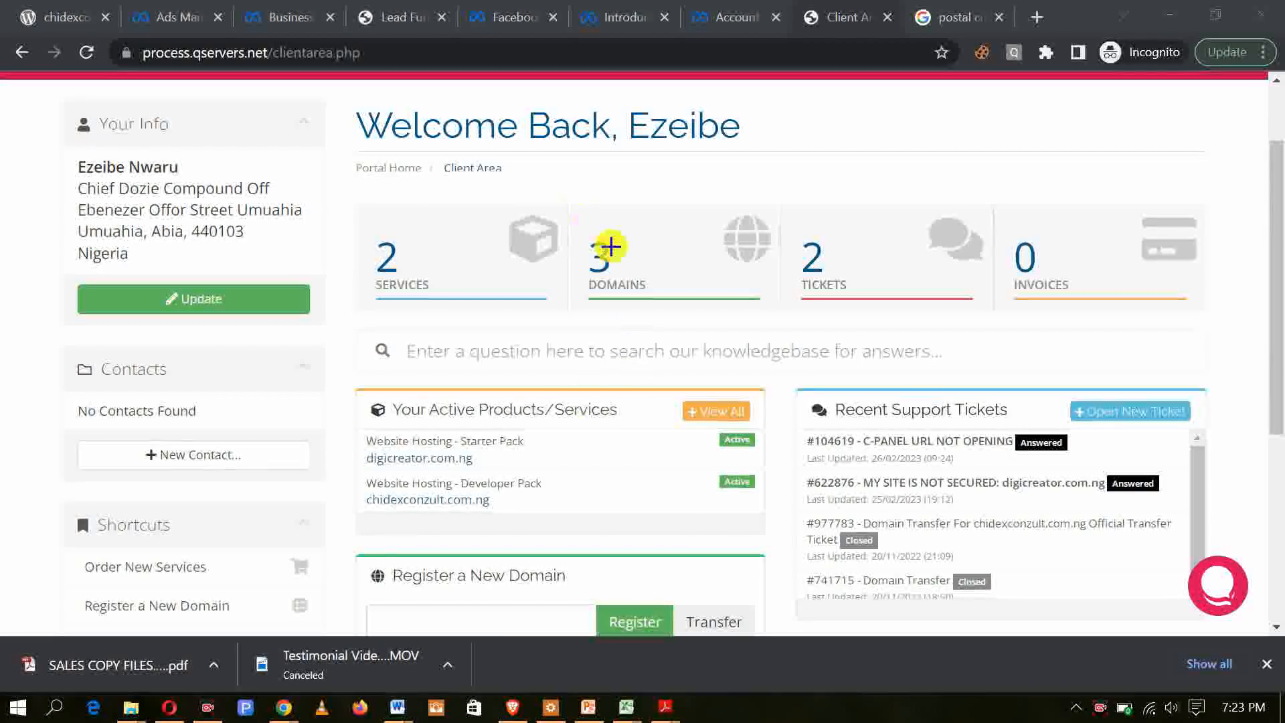
mouse_move(284, 707)
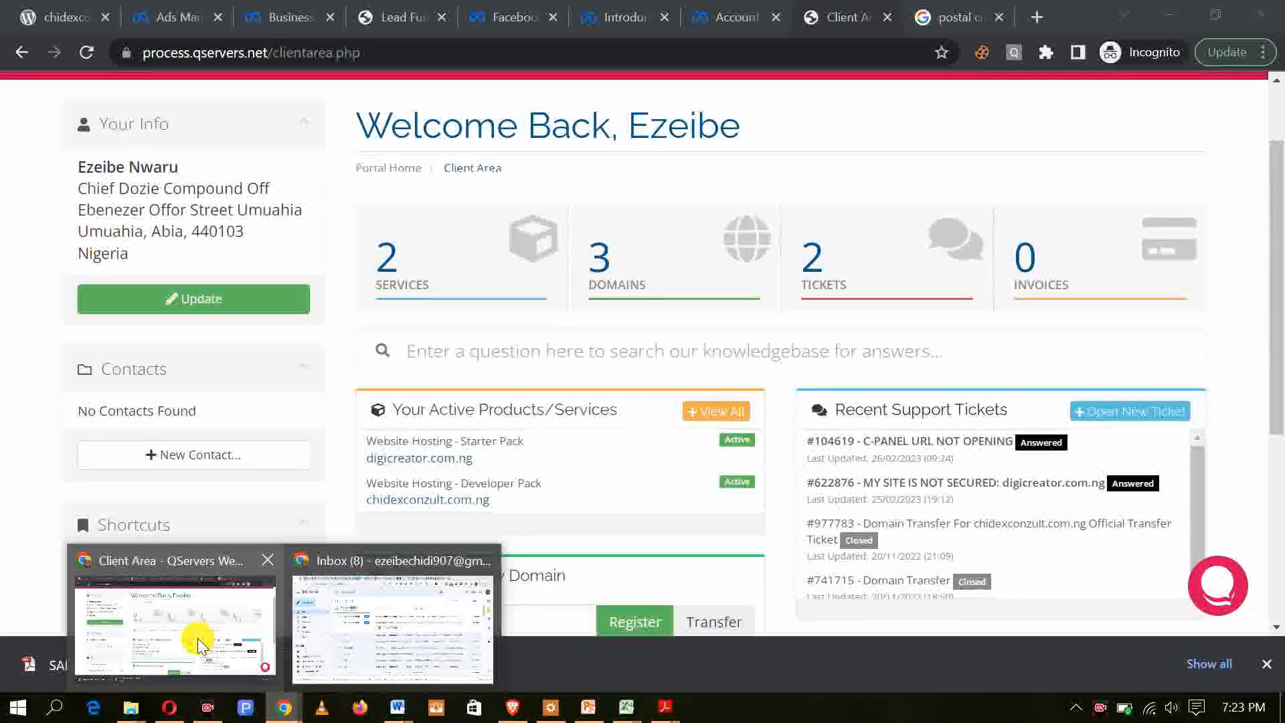
click(199, 639)
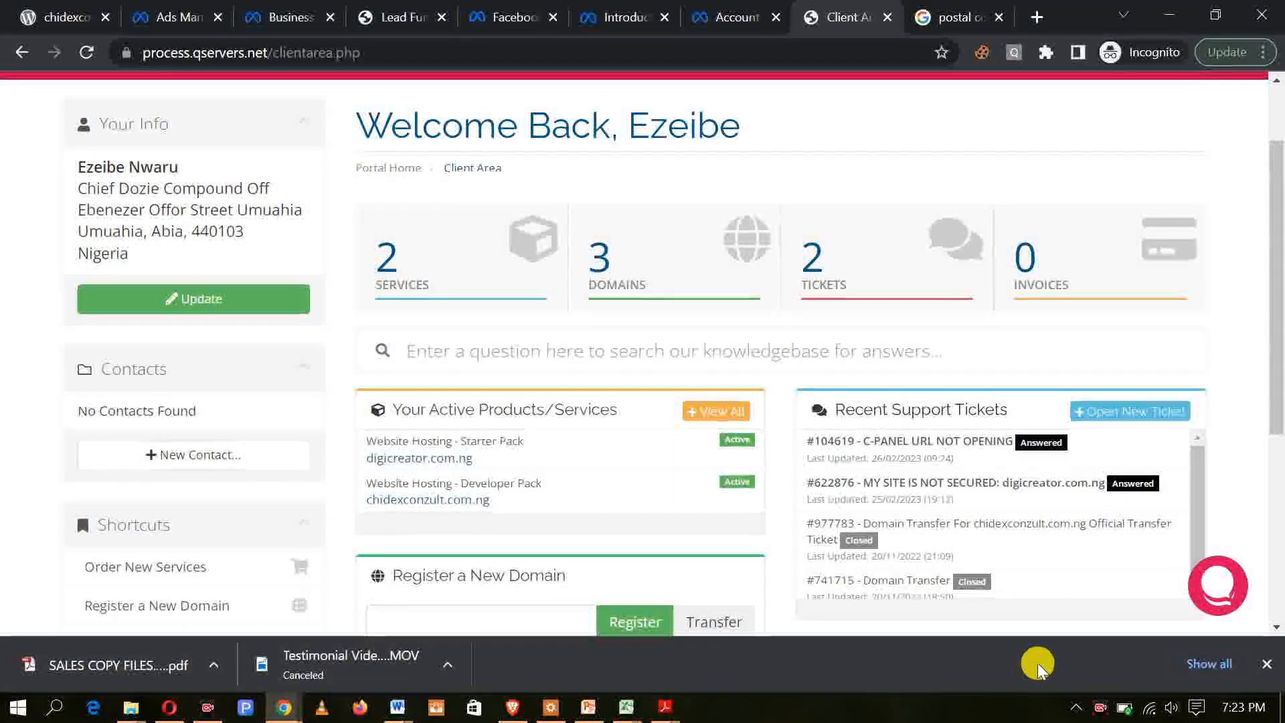
Step: Switch to the Gmail inbox, open the QServers Domain Registration Confirmation email and read the domain purchase details
key(alt+Tab)
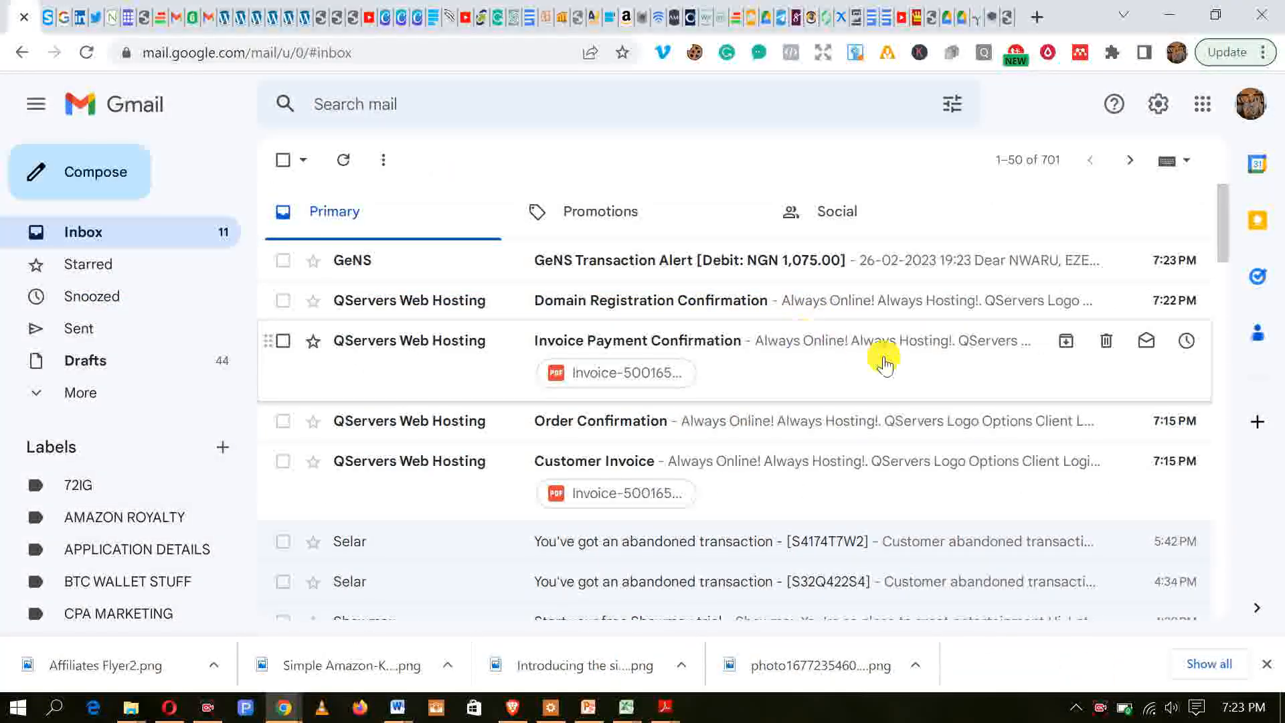
click(720, 307)
scroll(848, 410, down, 2)
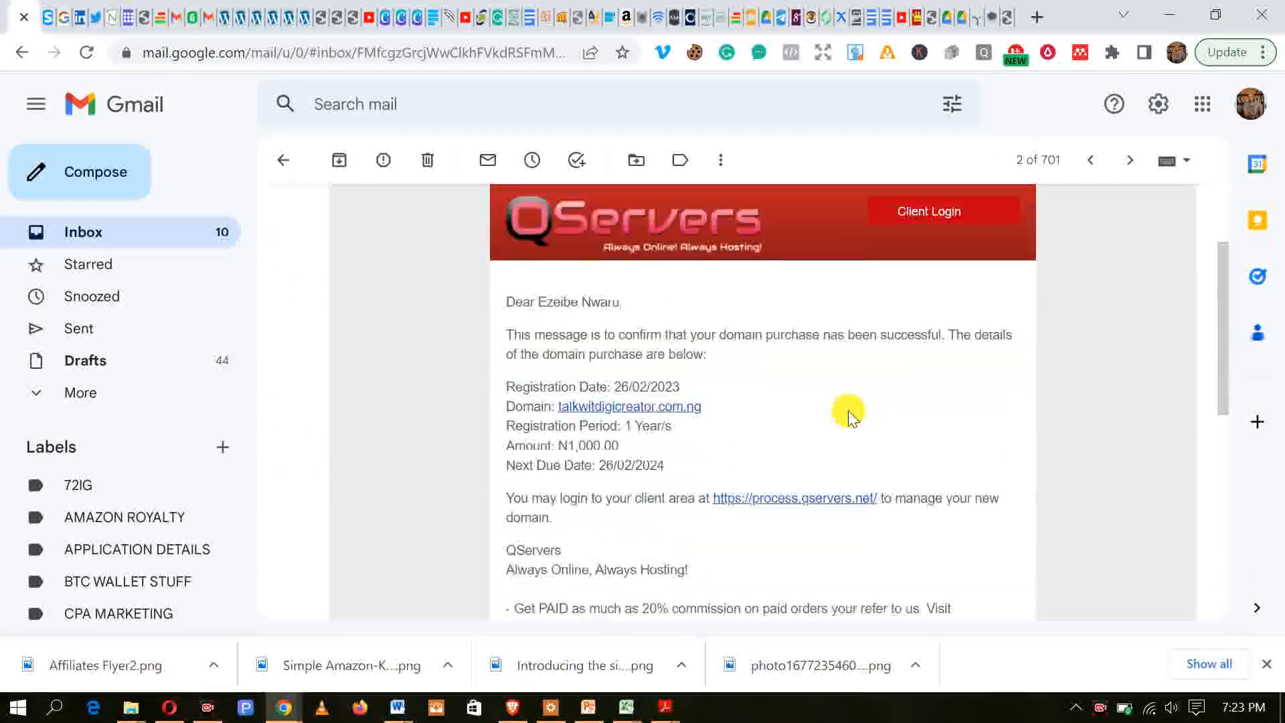
scroll(787, 425, down, 3)
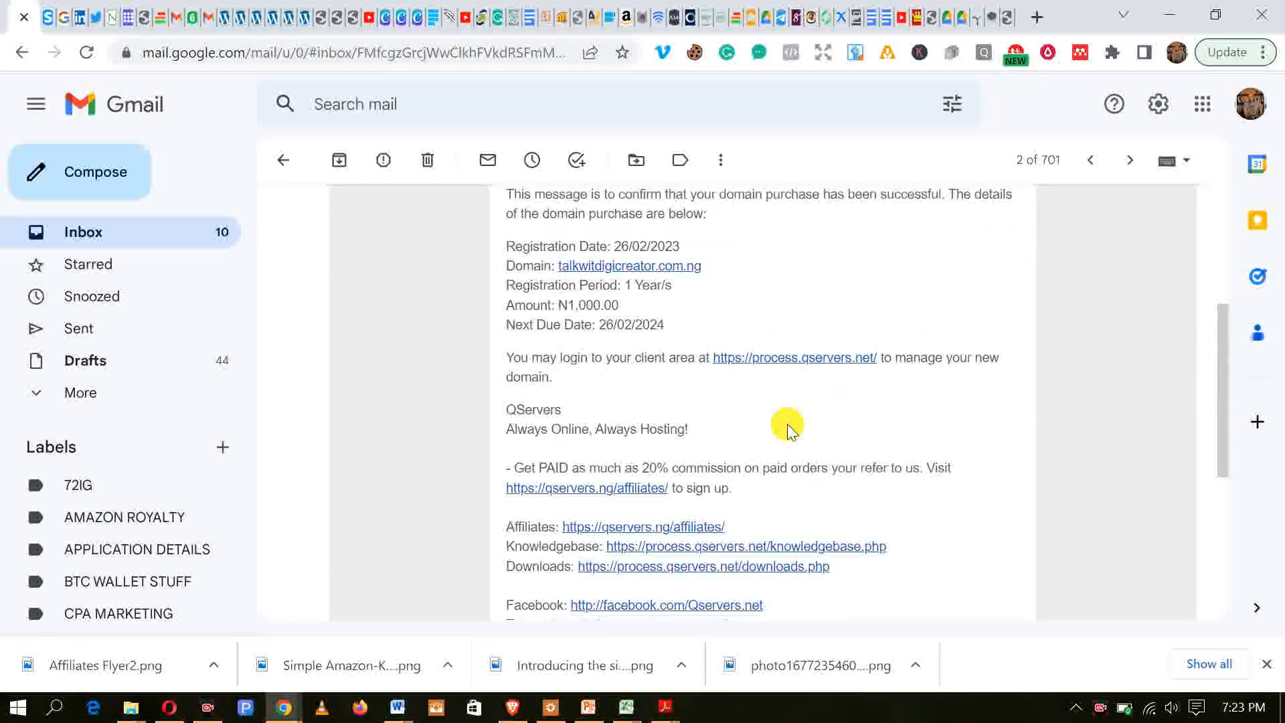
scroll(789, 428, down, 3)
scroll(787, 425, up, 6)
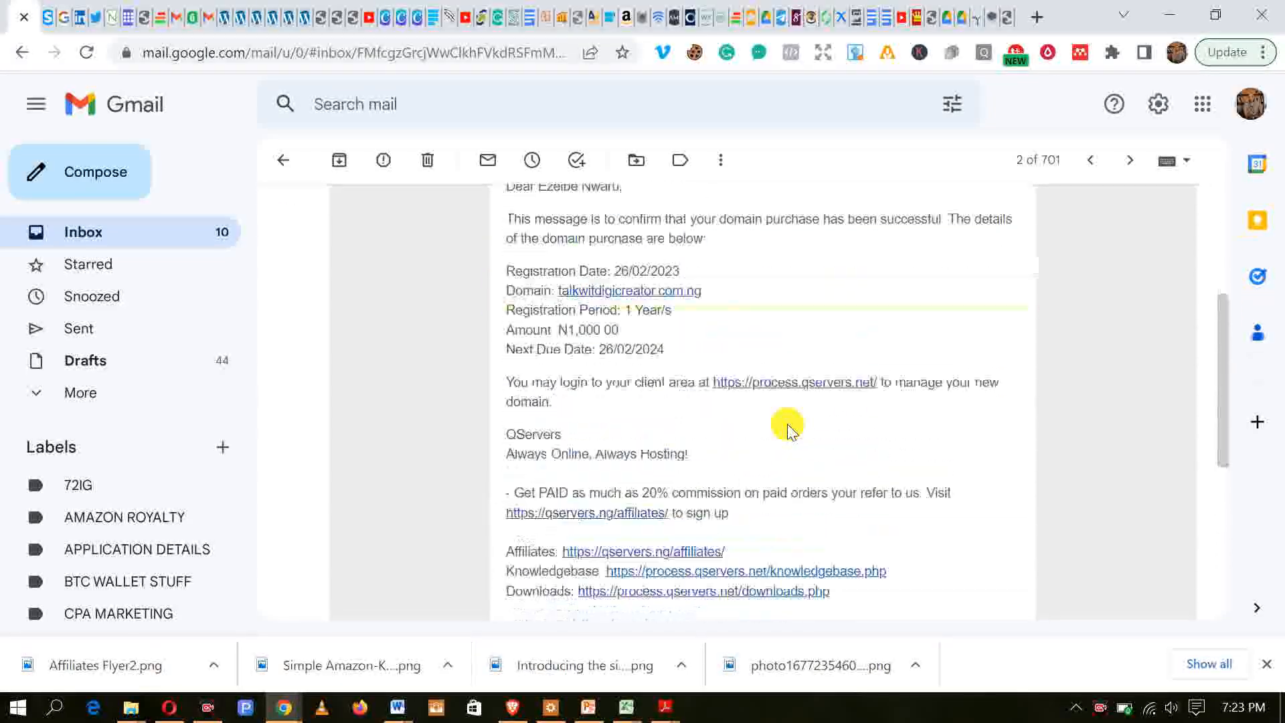